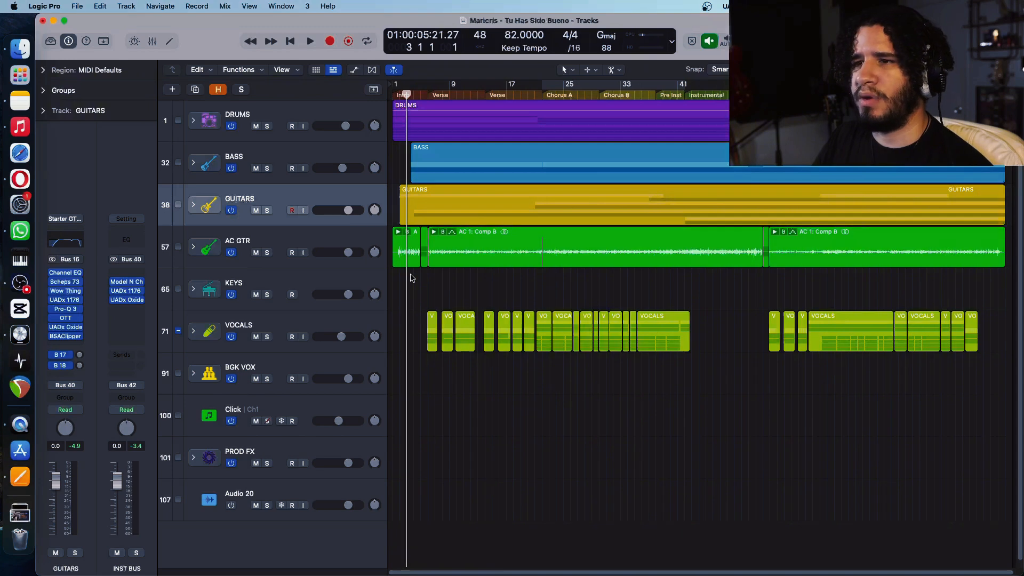
Step: Audition the song from the intro and again from the lead-in to Chorus A
key(space)
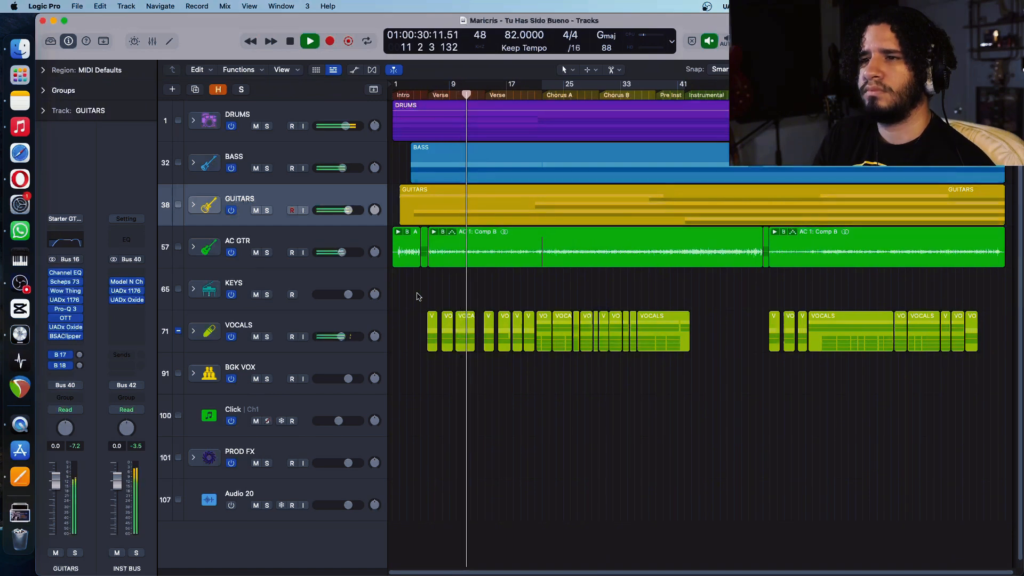
click(534, 95)
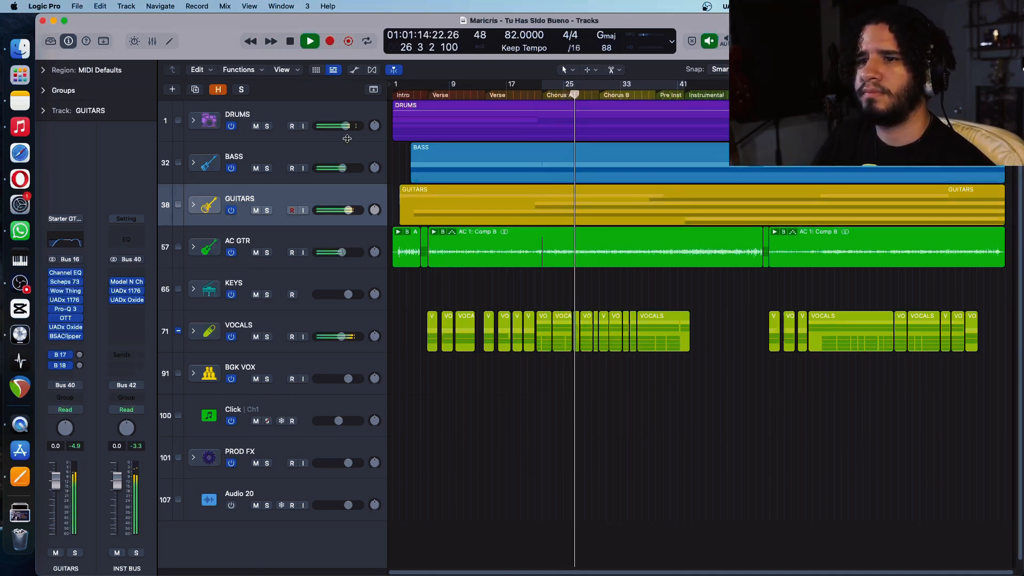
key(space)
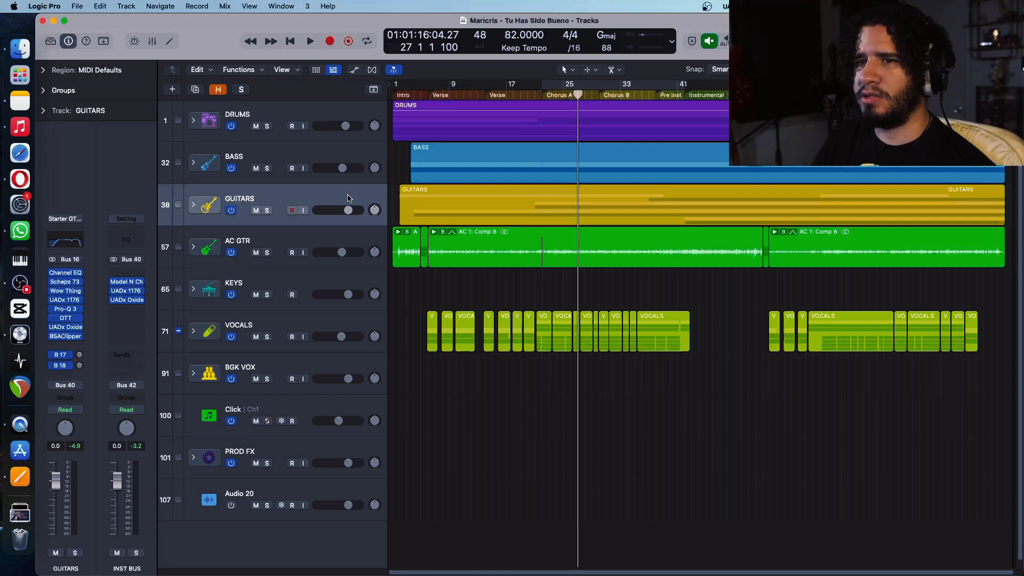
Step: Expand the DRUMS track stack and look through its kick, snare and tom tracks
click(303, 112)
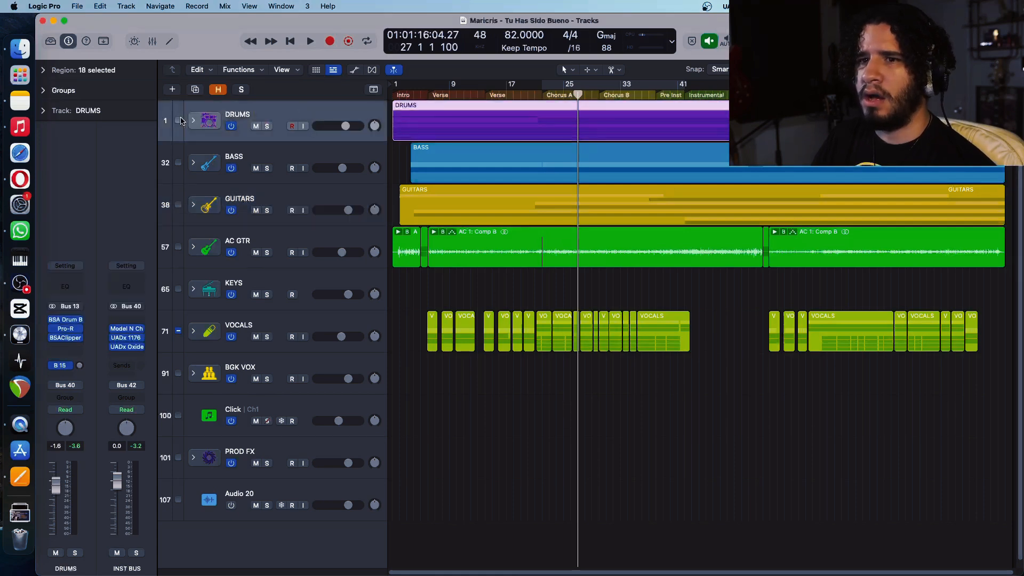
click(193, 121)
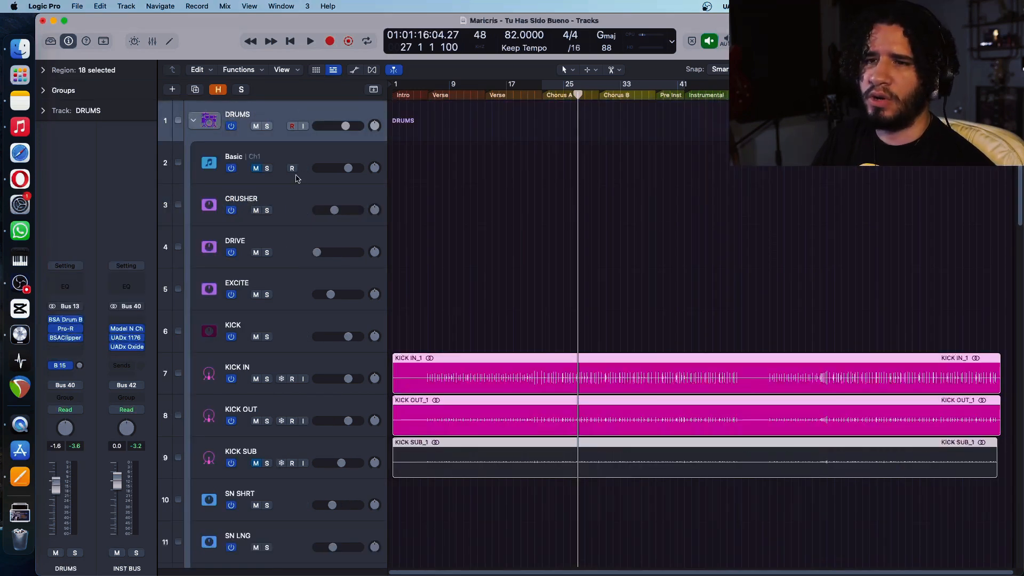
click(297, 178)
scroll(473, 376, down, 5)
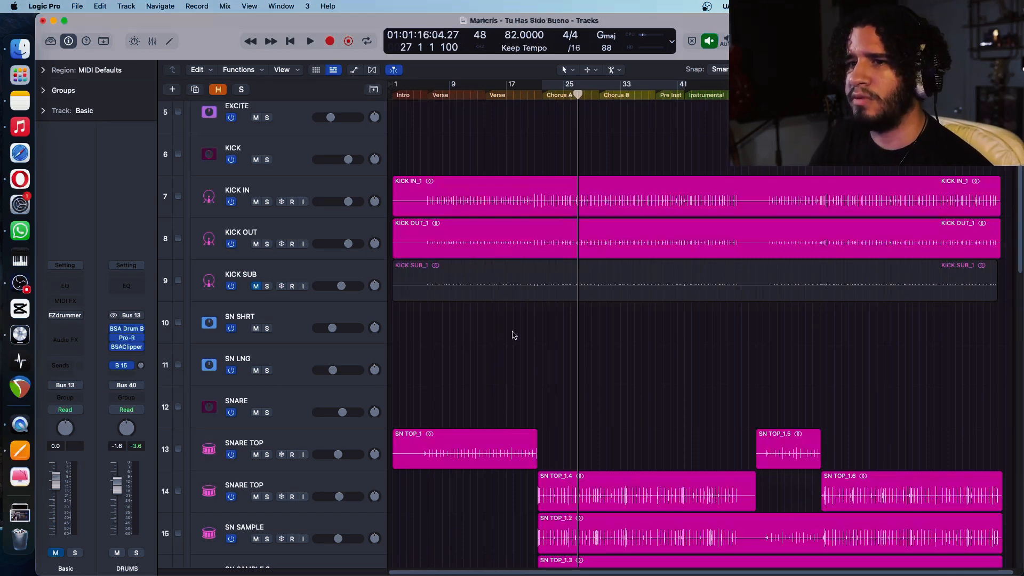
scroll(514, 335, down, 6)
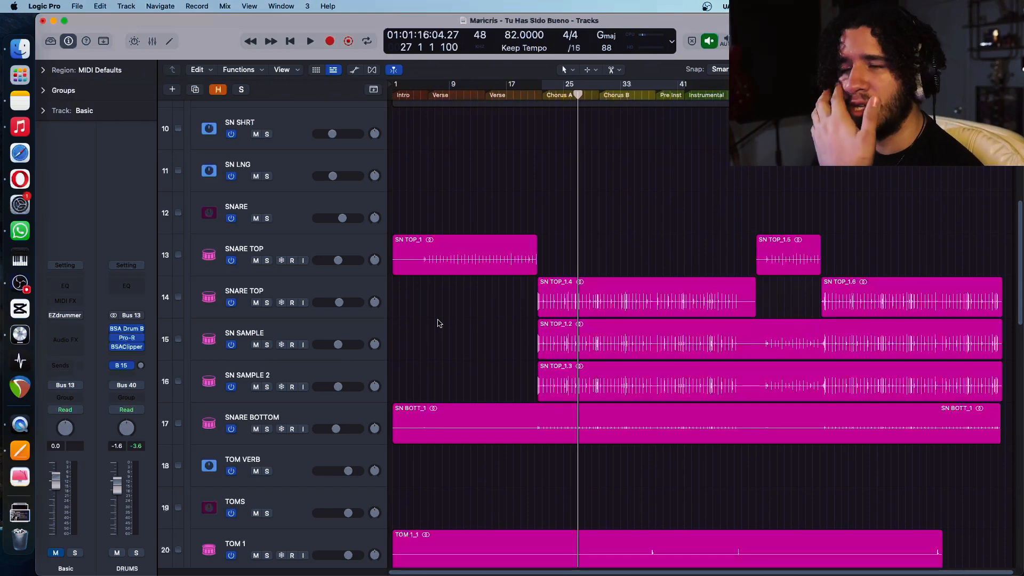
scroll(439, 324, up, 12)
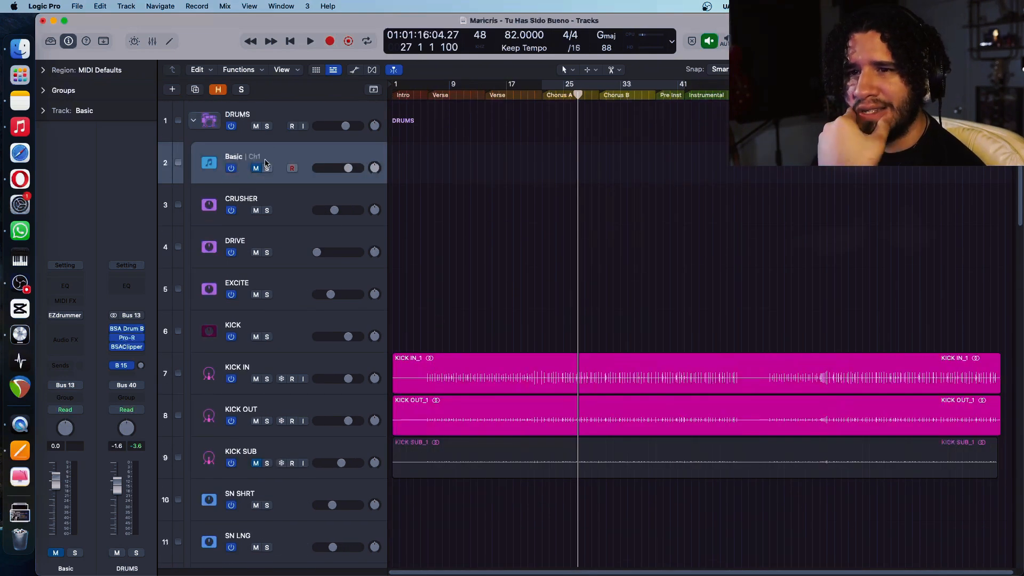
click(194, 122)
drag(256, 168, 257, 336)
click(193, 124)
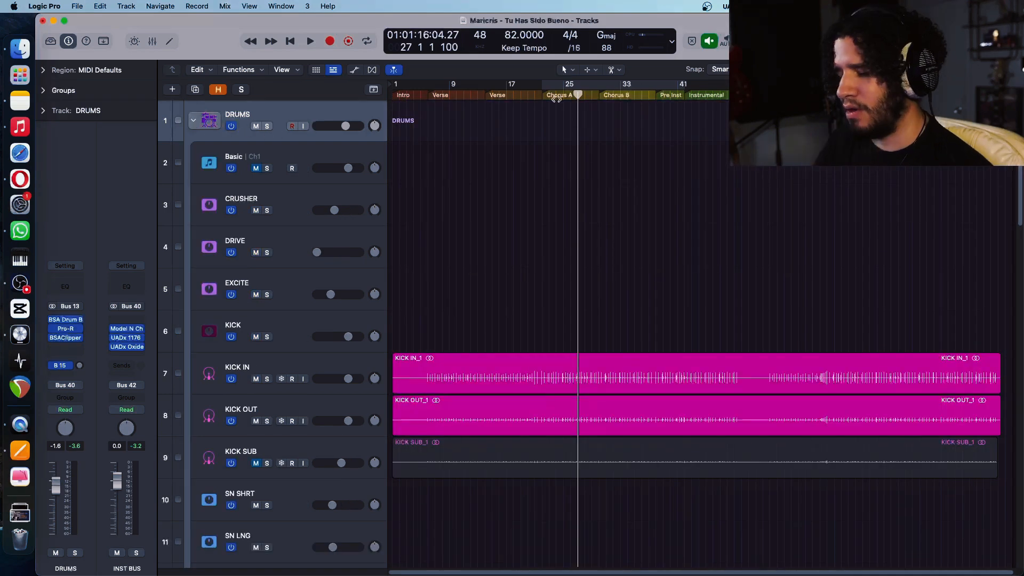
Step: Loop playback over the chorus sections and raise the BSAClipper knob on the SNARE track to 5.4
key(c)
key(space)
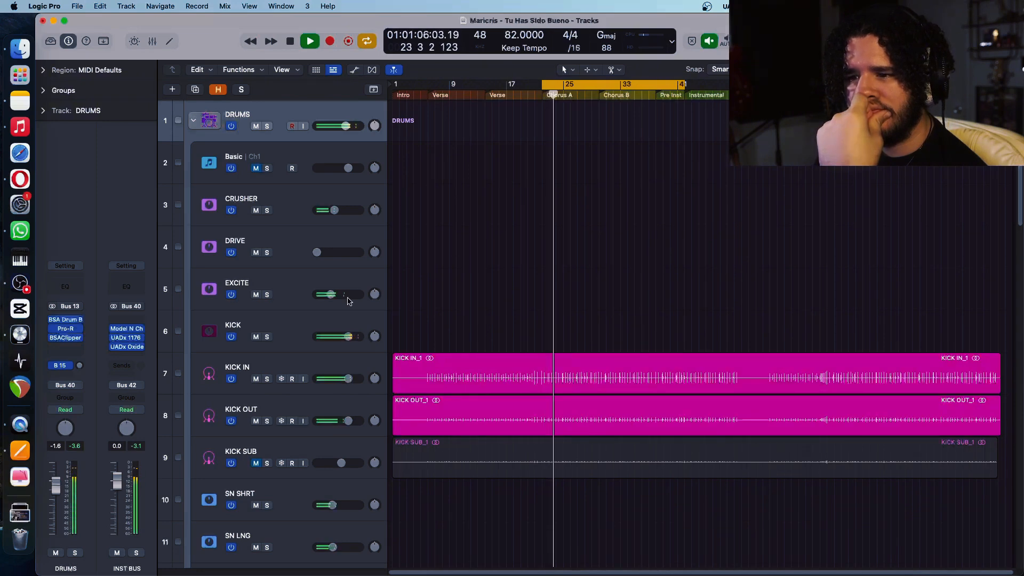
scroll(348, 301, down, 8)
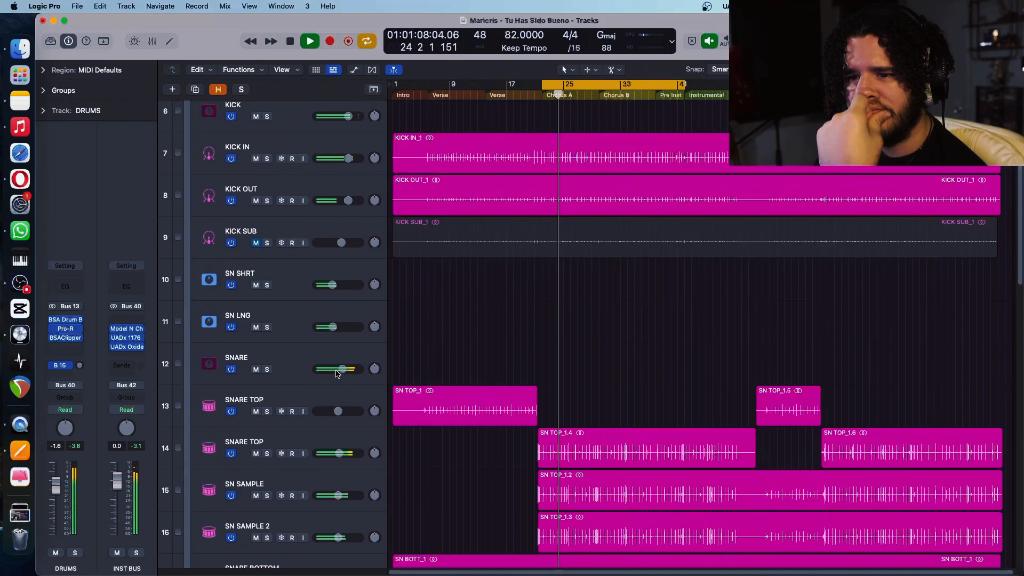
click(324, 357)
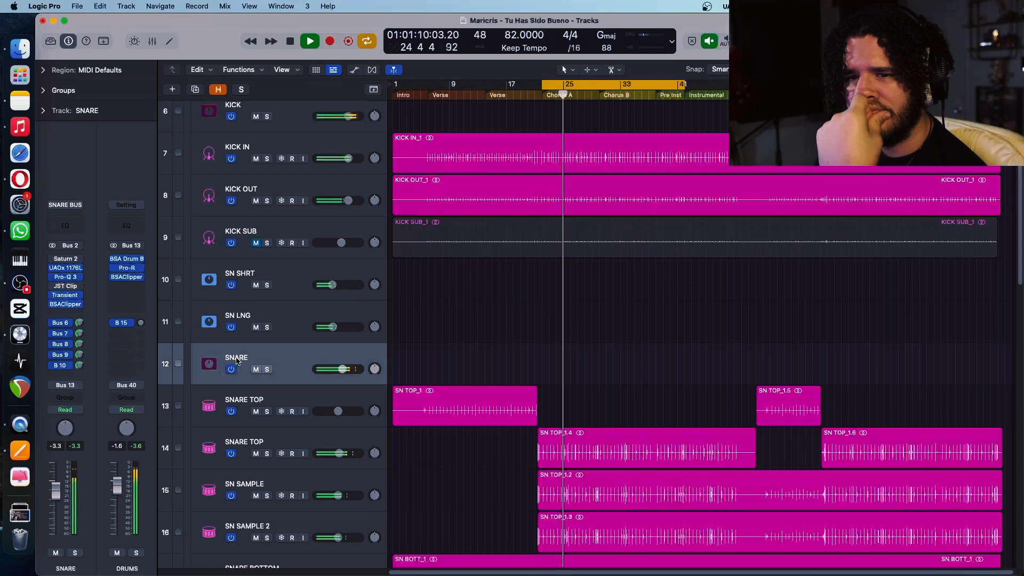
click(65, 304)
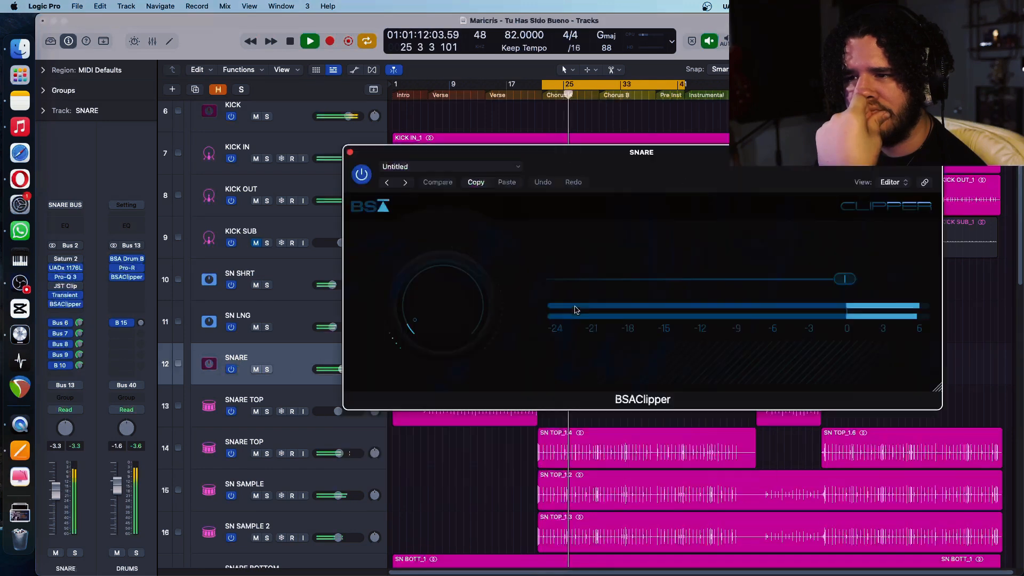
mouse_move(449, 313)
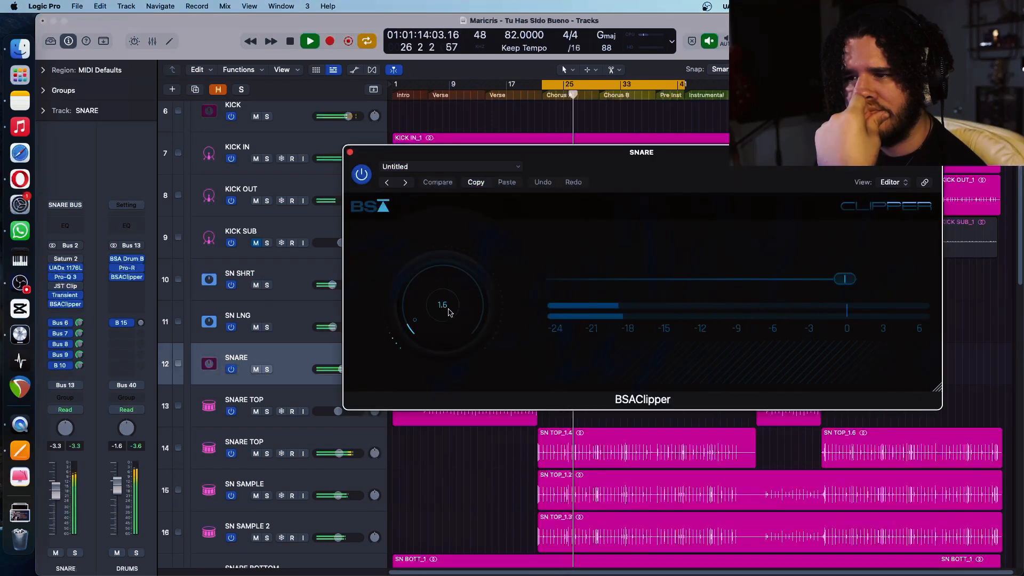
drag(425, 304, 438, 293)
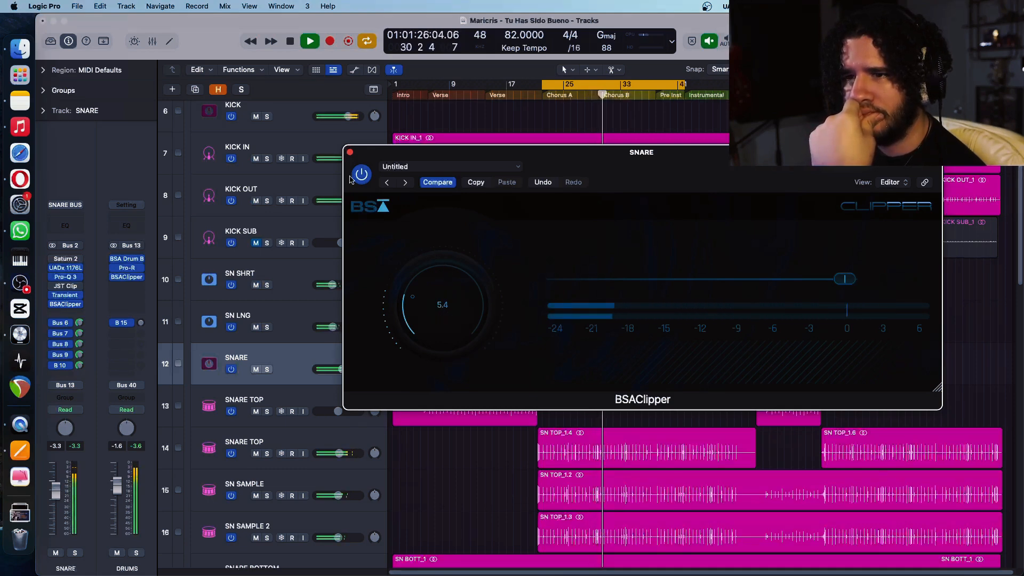
click(350, 153)
scroll(224, 160, up, 5)
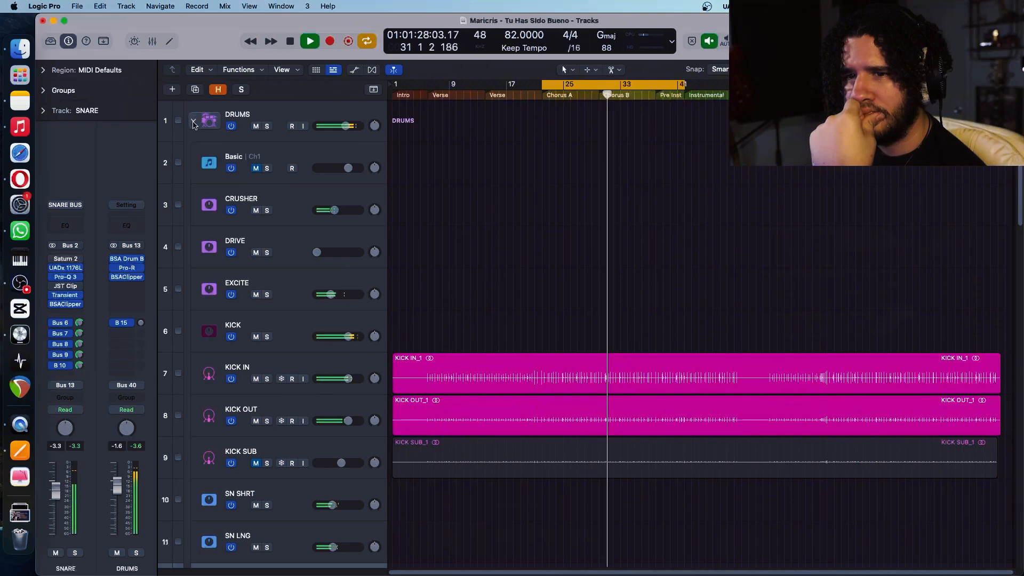
Step: In the DRUMS track's BSA Drum Bus, lower Heat to about its midpoint and keep the HPF fully down
click(242, 115)
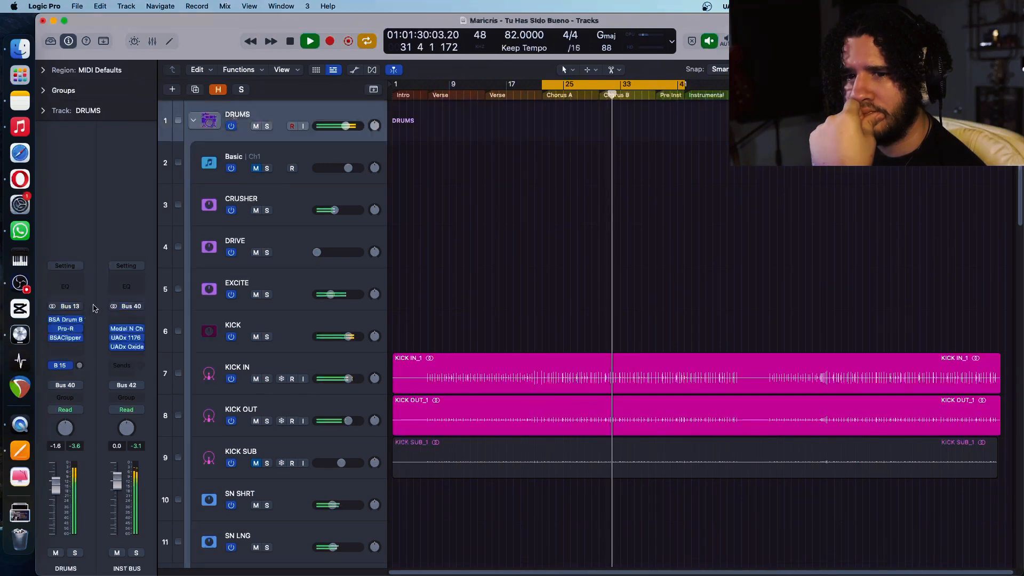
click(65, 321)
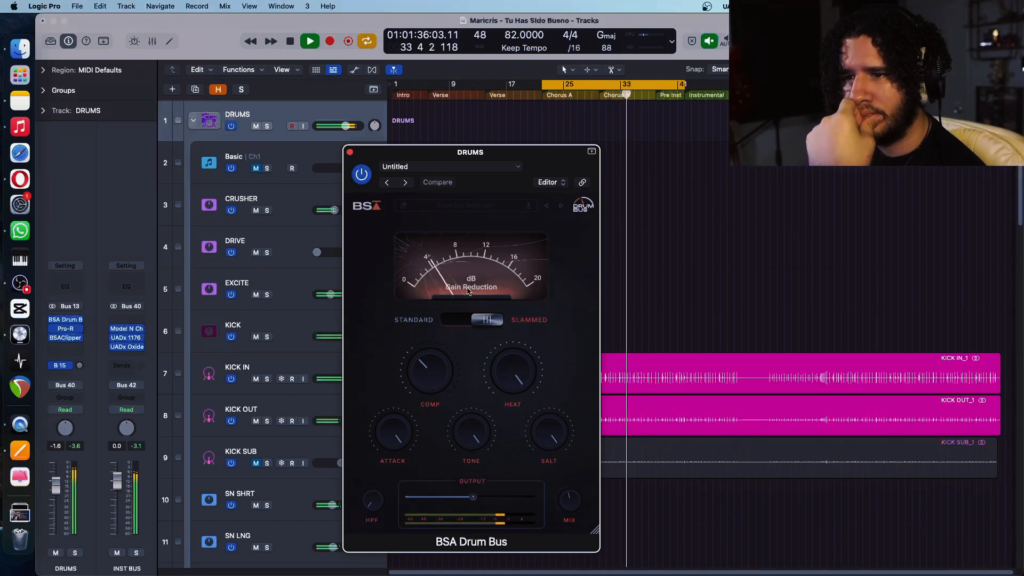
drag(513, 382, 493, 442)
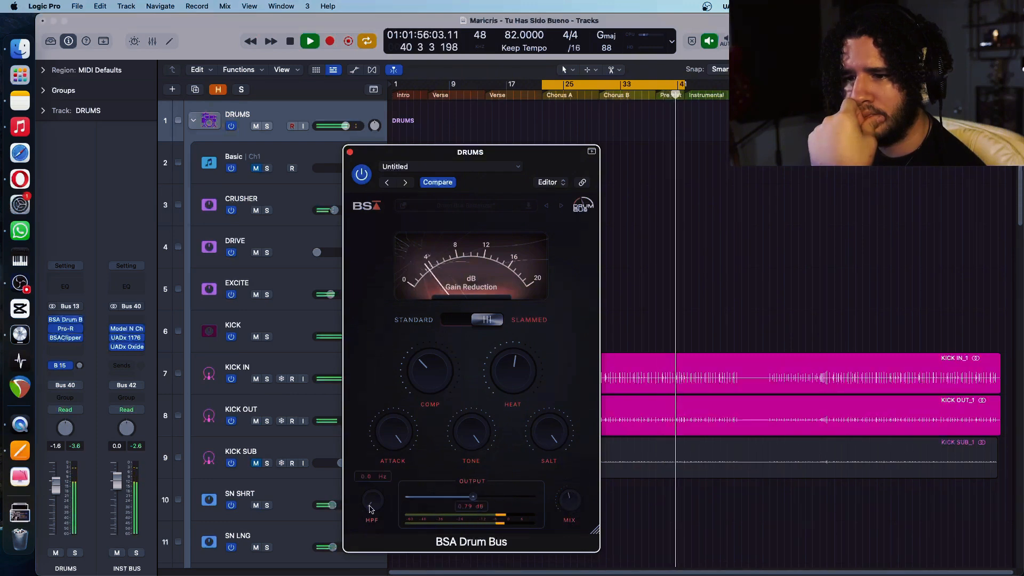
drag(372, 509, 379, 574)
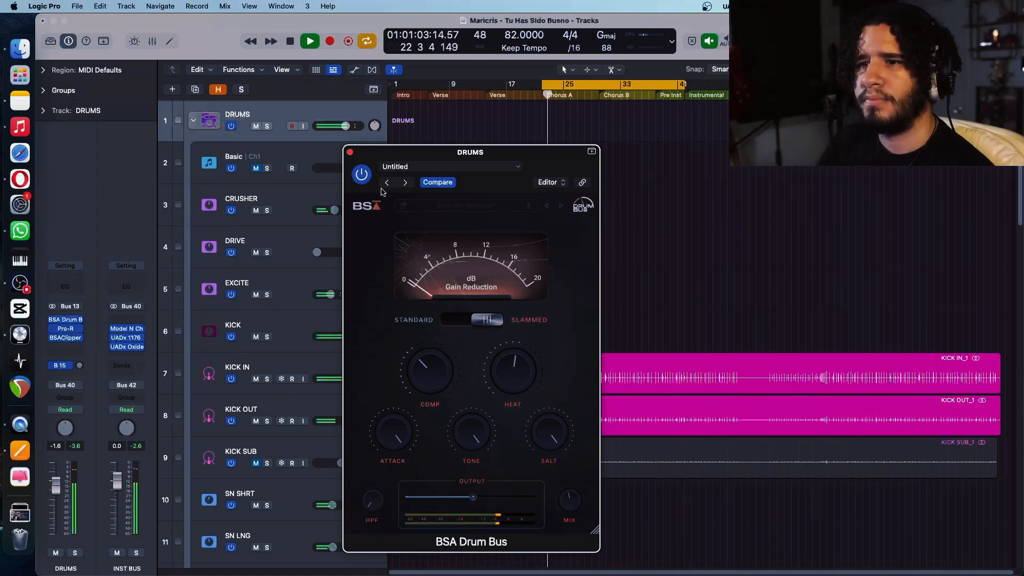
click(351, 154)
Step: Raise the SNARE track's BSAClipper knob further to 6.5 and stop playback
scroll(331, 331, down, 5)
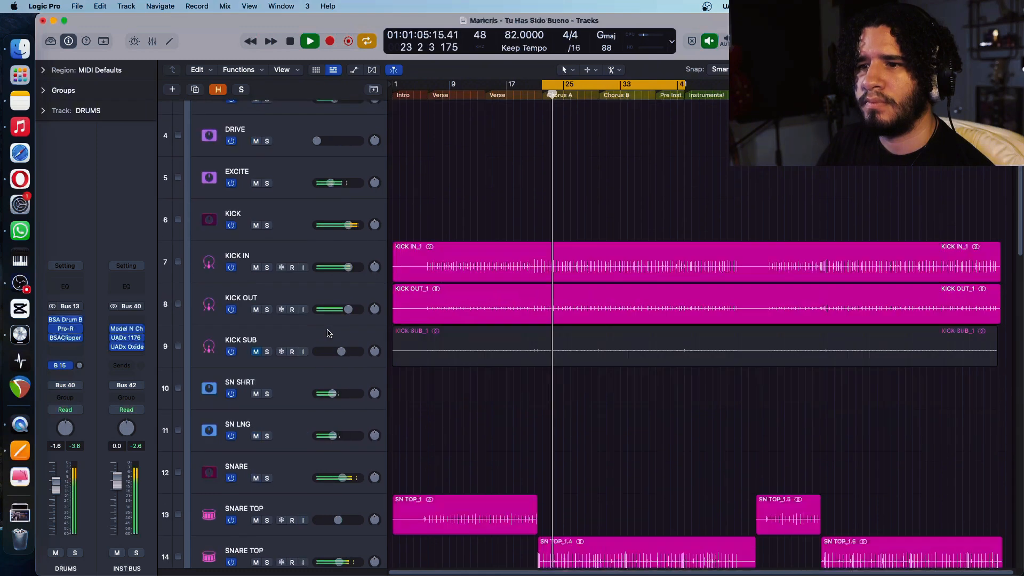
scroll(319, 413, down, 2)
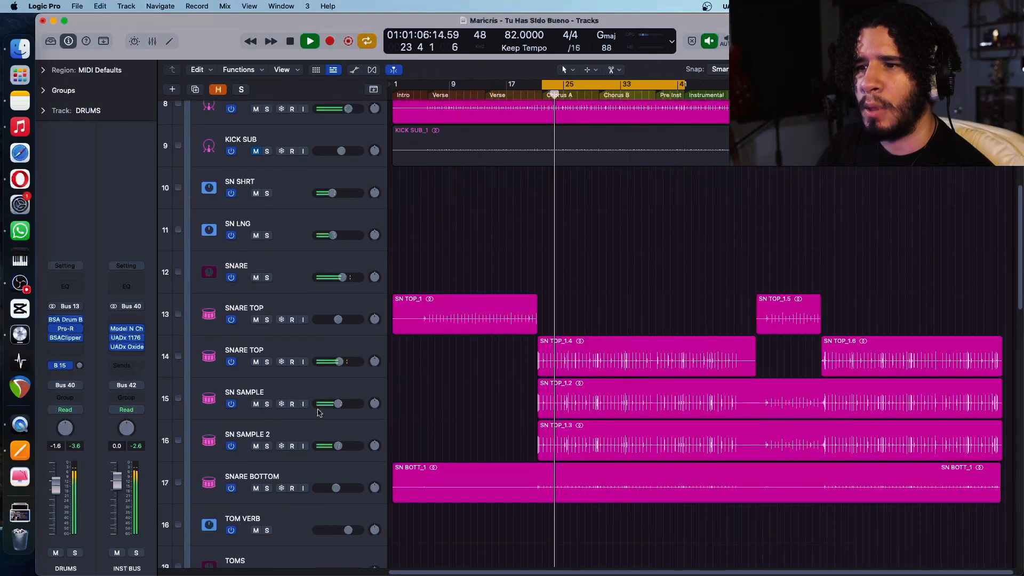
click(307, 277)
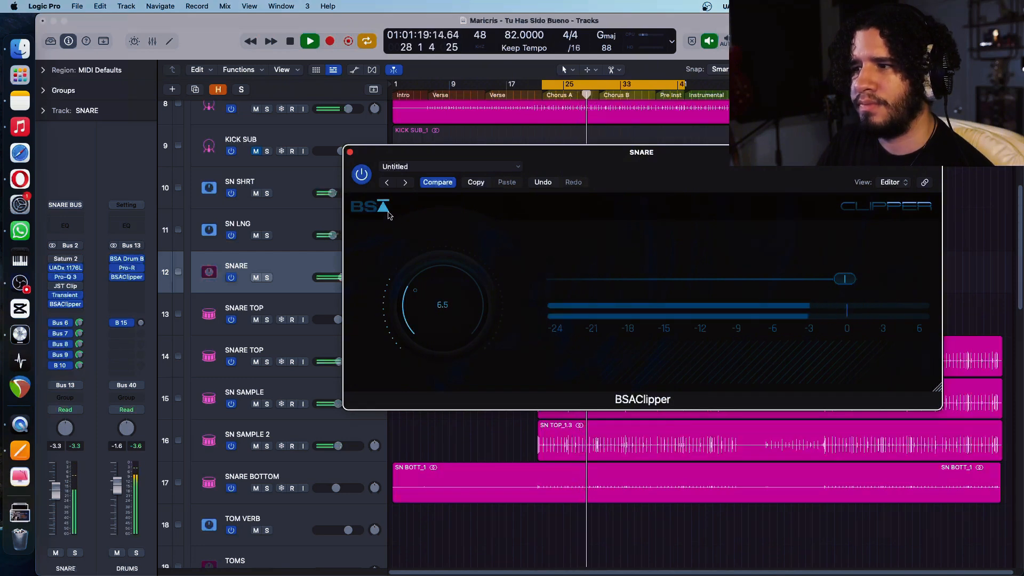
click(350, 152)
key(space)
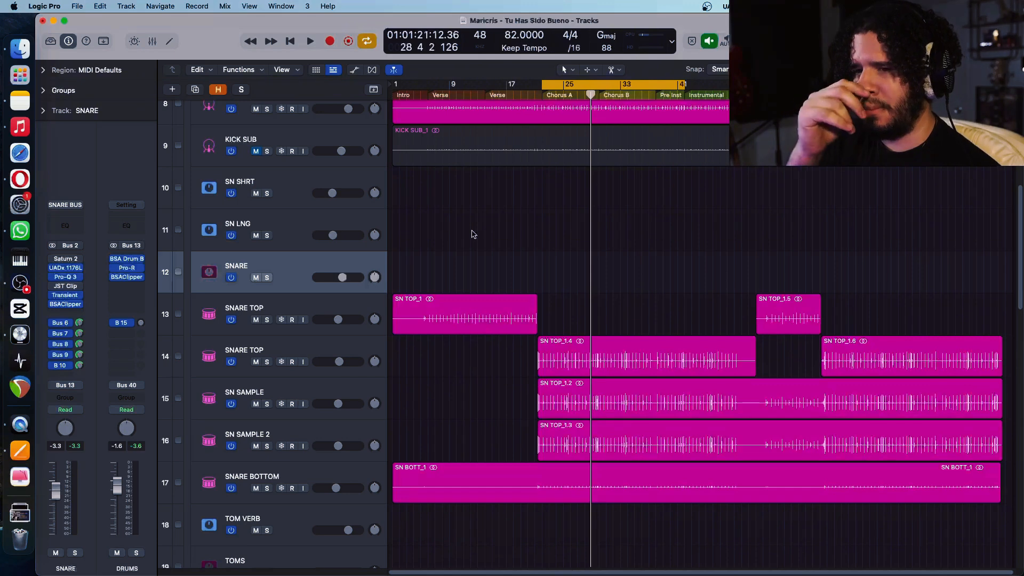
Step: Turn off looping and play the tom fill from bar 37 with the TOMS track selected
scroll(533, 224, down, 10)
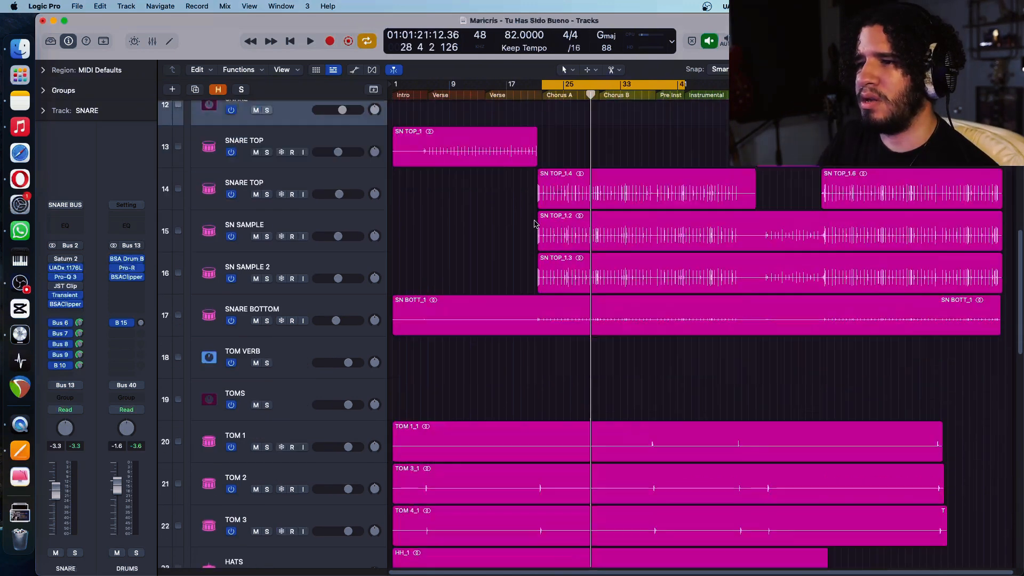
key(c)
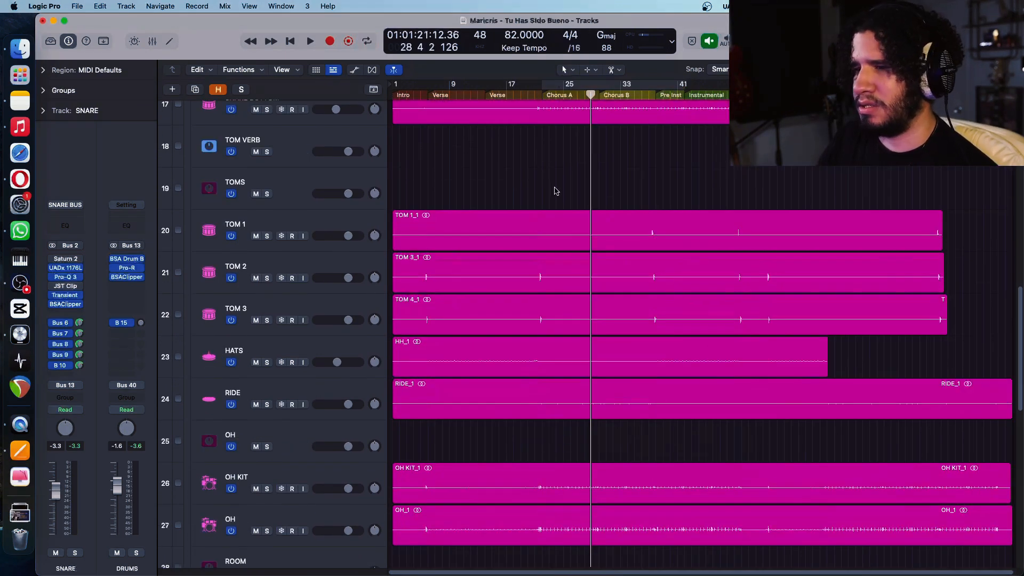
click(648, 95)
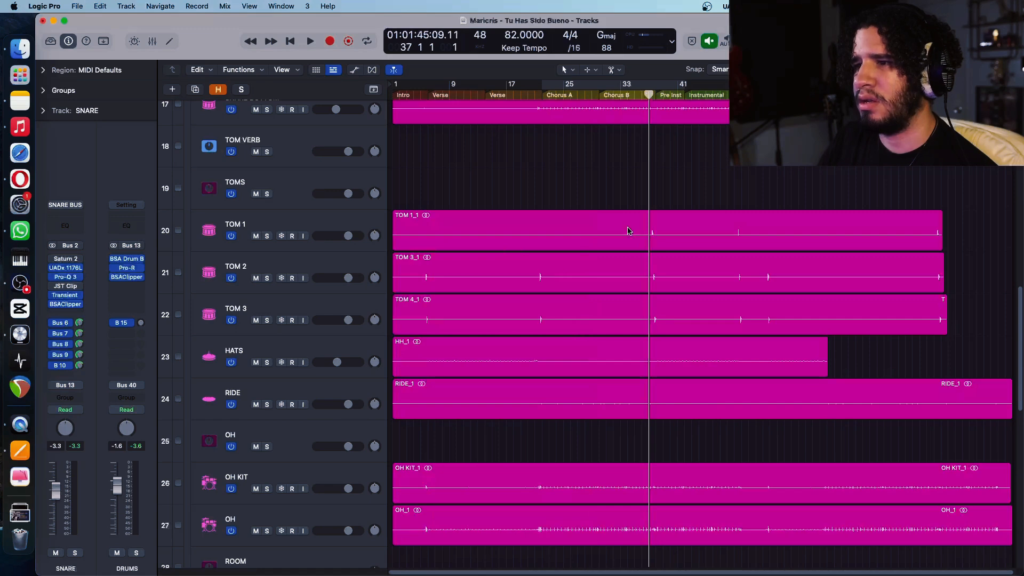
key(space)
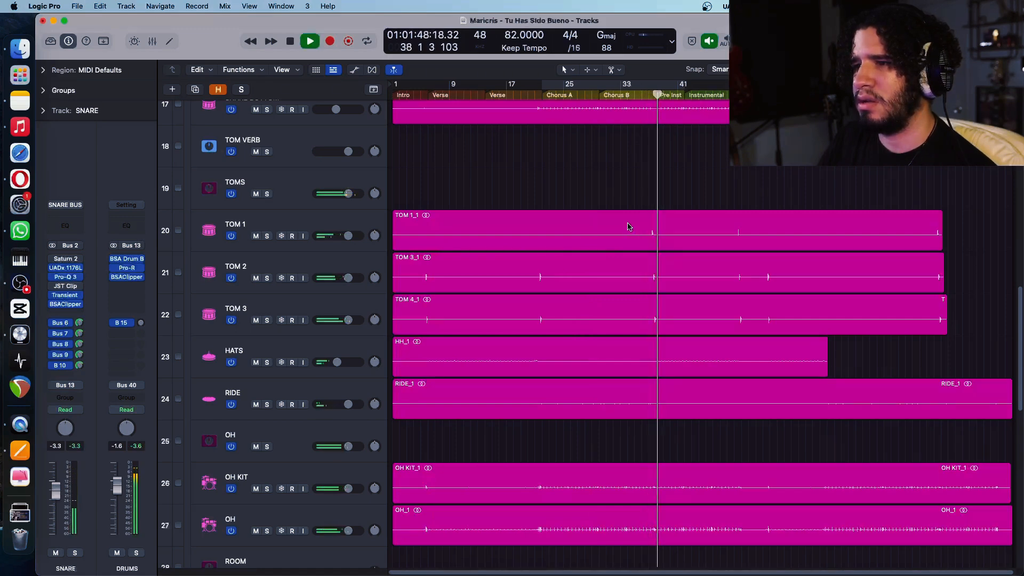
click(306, 179)
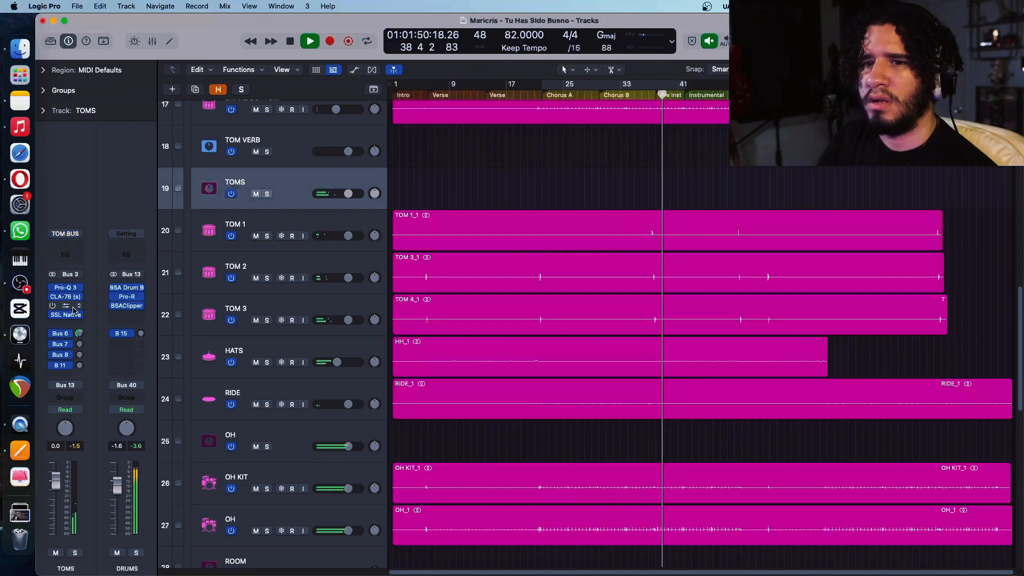
Step: Try raising the output gain of the TOMS track's SSL Native Drumstrip to 3.6 dB during the tom fill
click(71, 314)
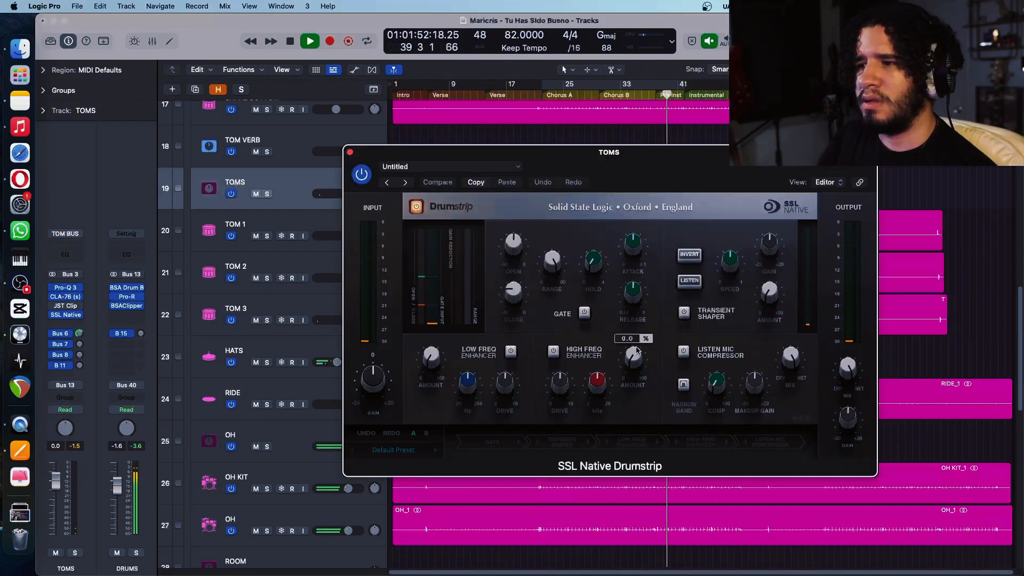
drag(849, 419, 848, 410)
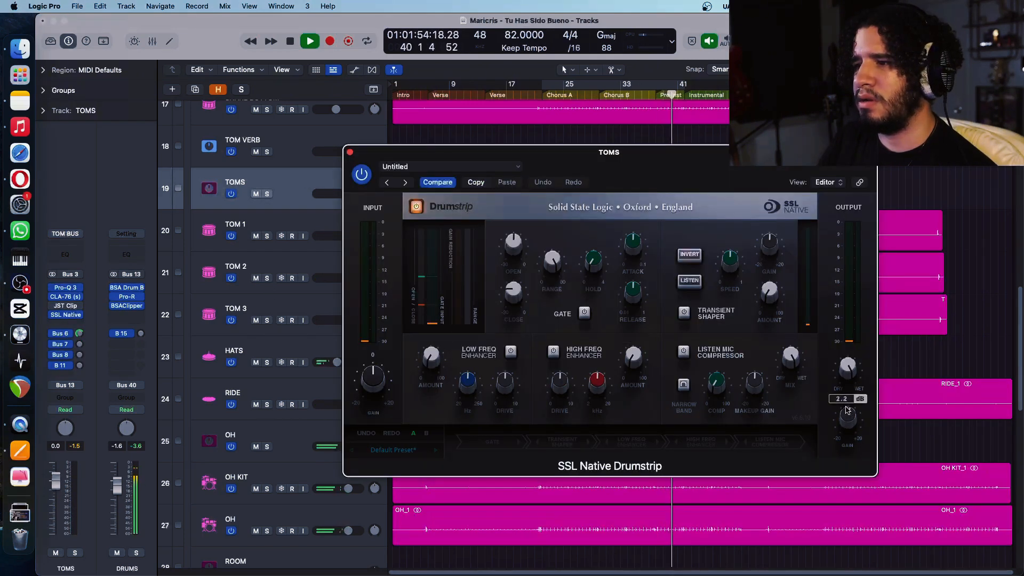
click(650, 143)
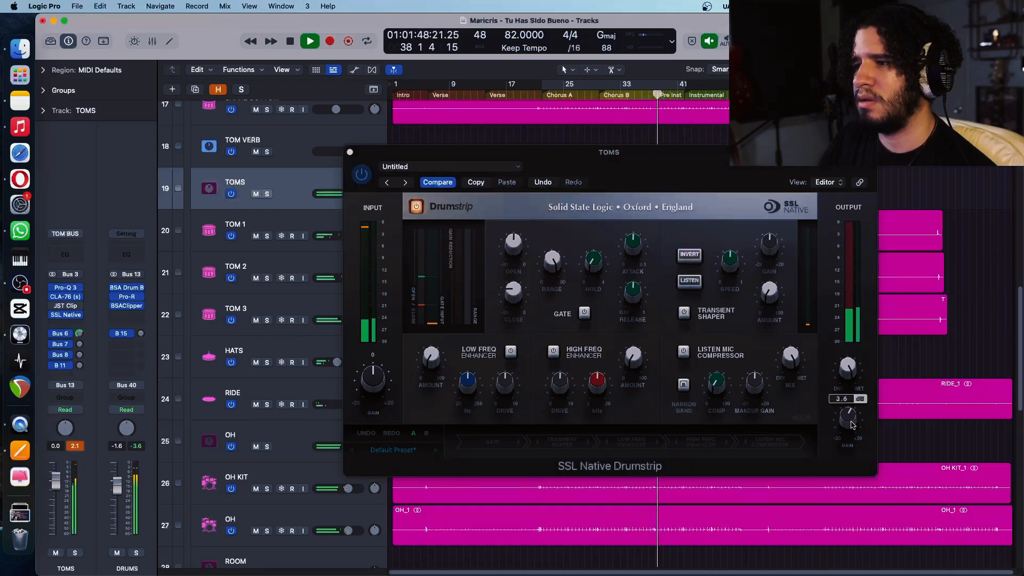
click(848, 367)
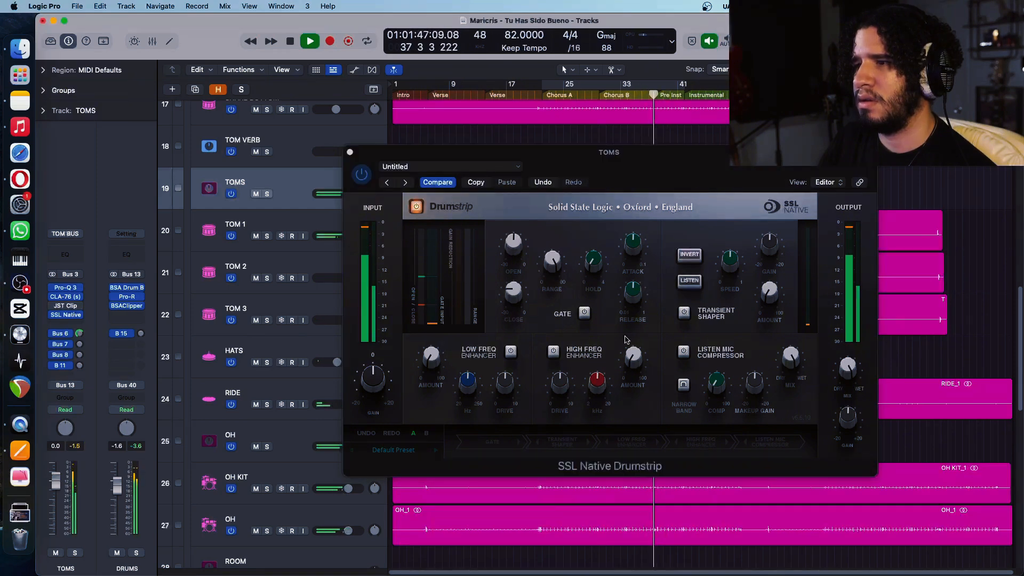
click(349, 152)
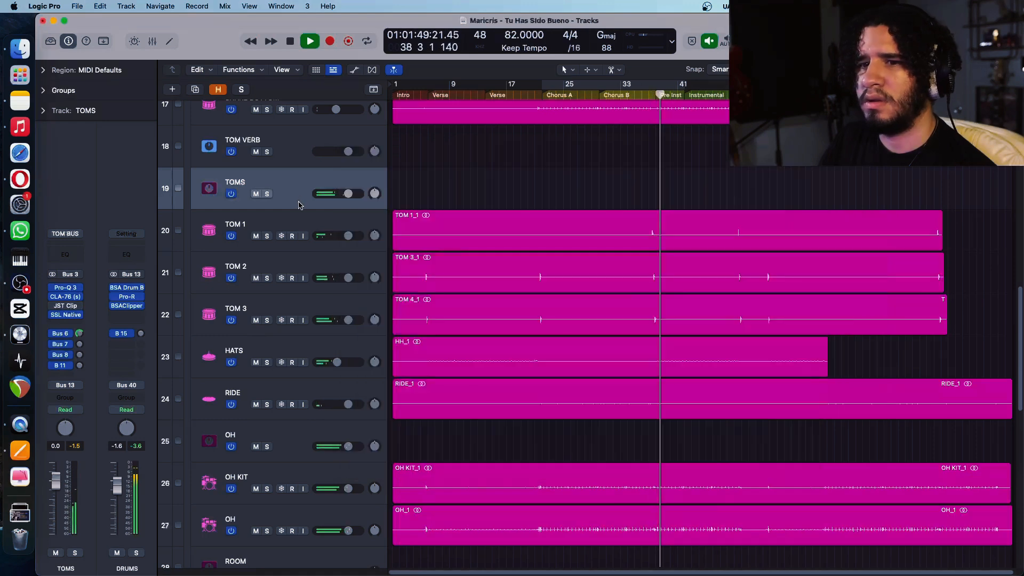
Step: Stop playback and insert BSAClipper in the free slot after SSL Native on the TOMS track
click(64, 324)
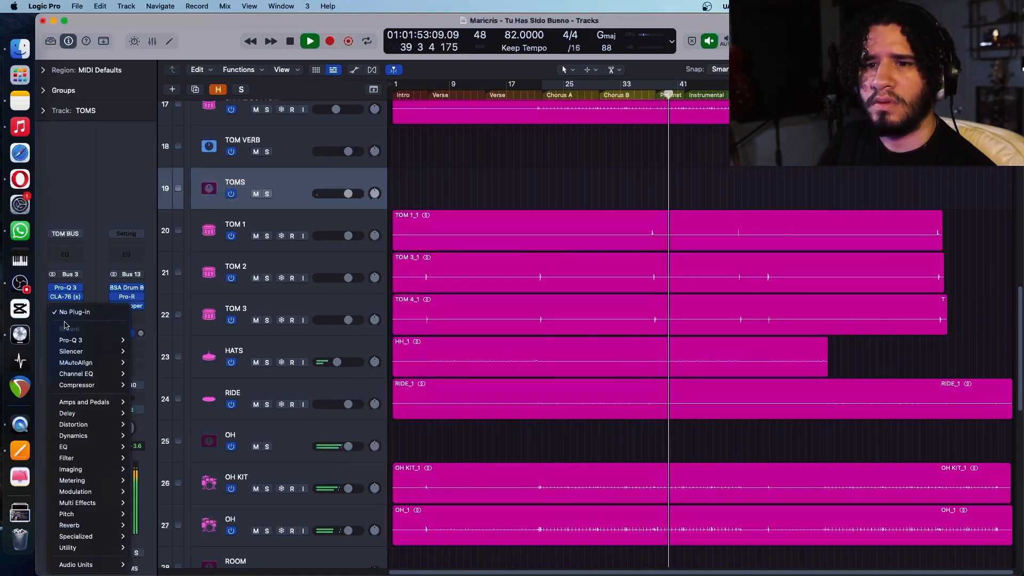
click(94, 293)
key(space)
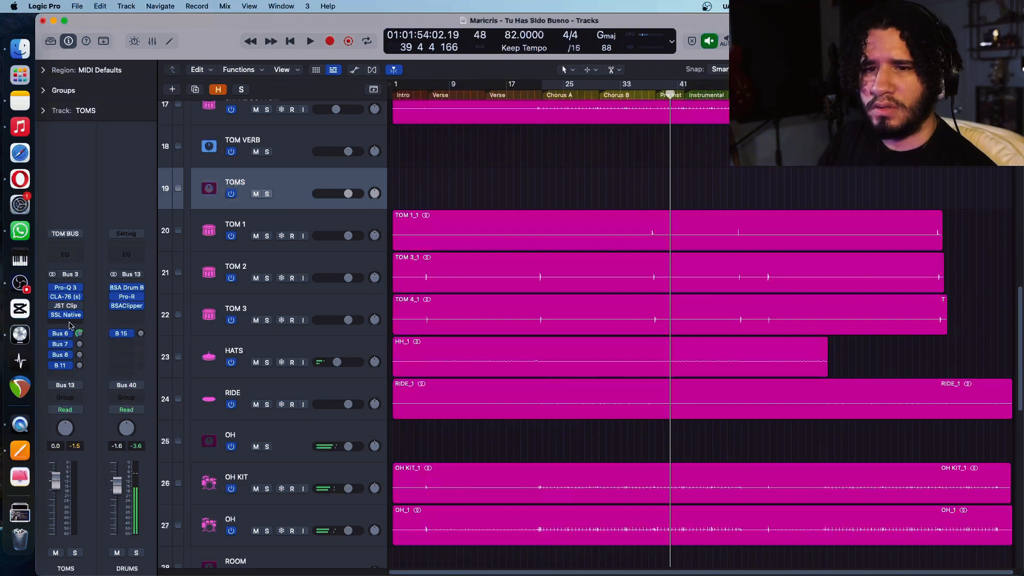
click(69, 324)
text(clipp)
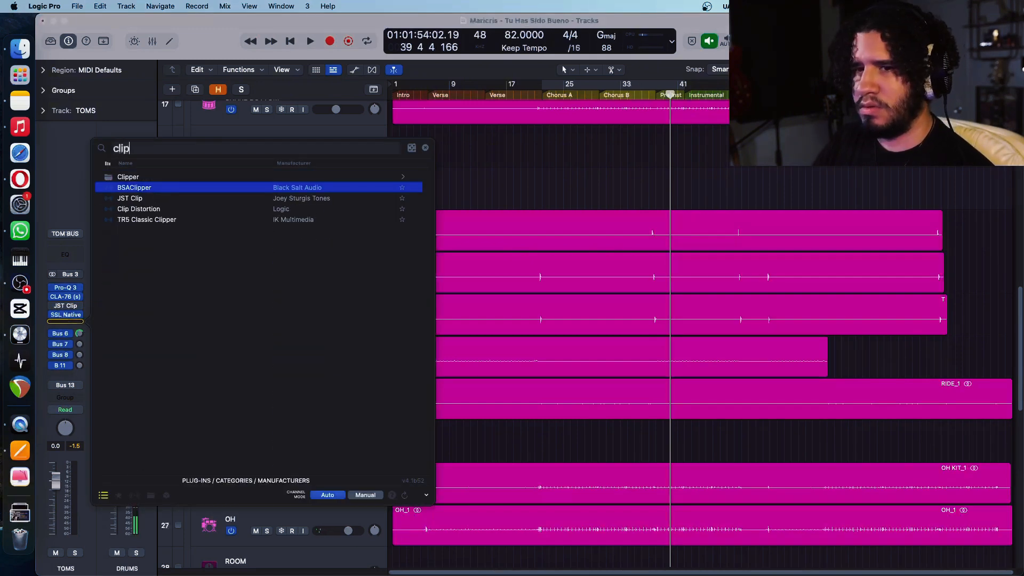
key(Return)
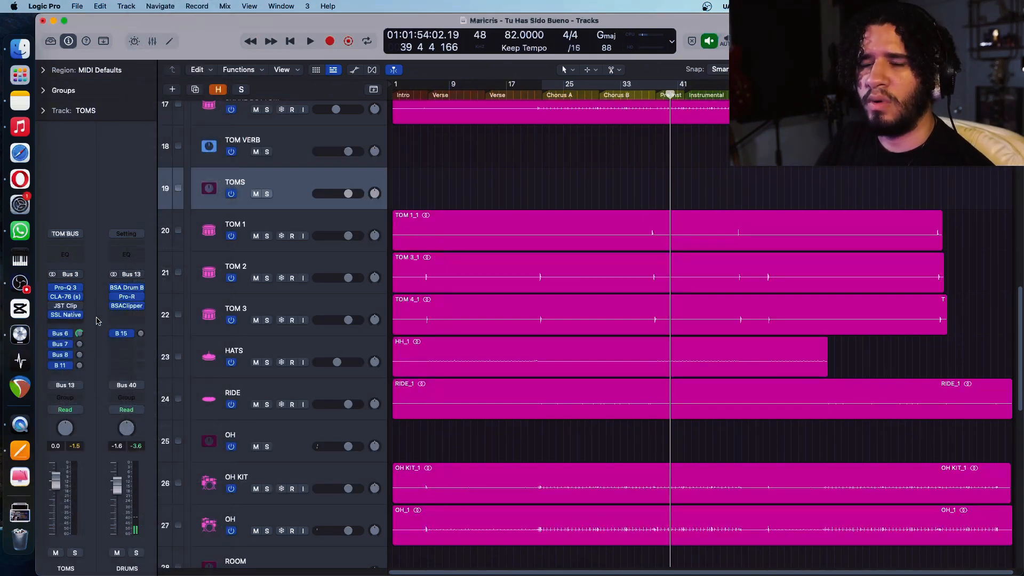
Step: While playing the tom fill from bar 37, set the TOMS BSAClipper's input knob to 3.6 and its ceiling to -3.2
click(650, 96)
key(space)
drag(461, 295, 461, 287)
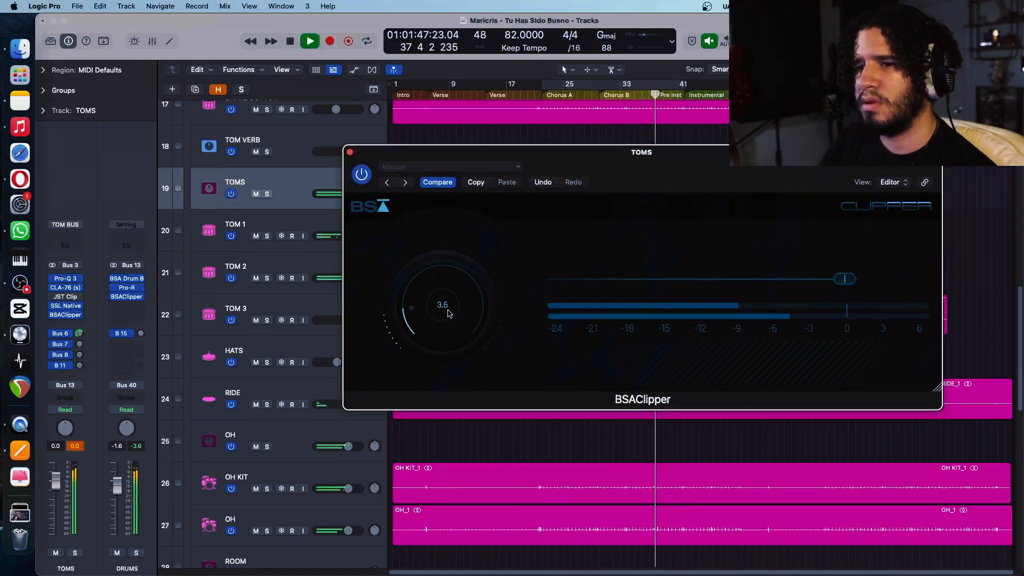
mouse_move(844, 281)
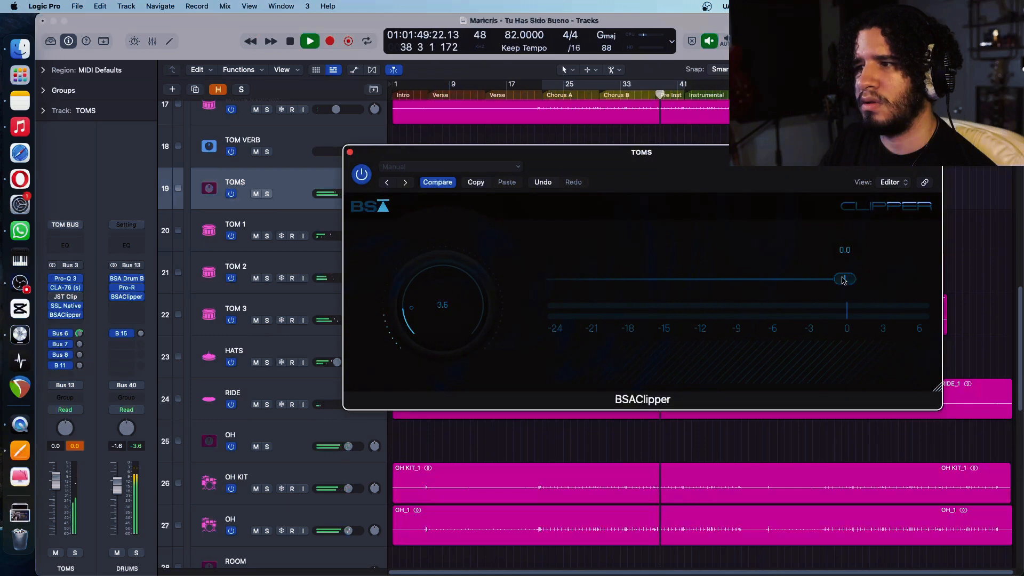
drag(844, 280, 806, 280)
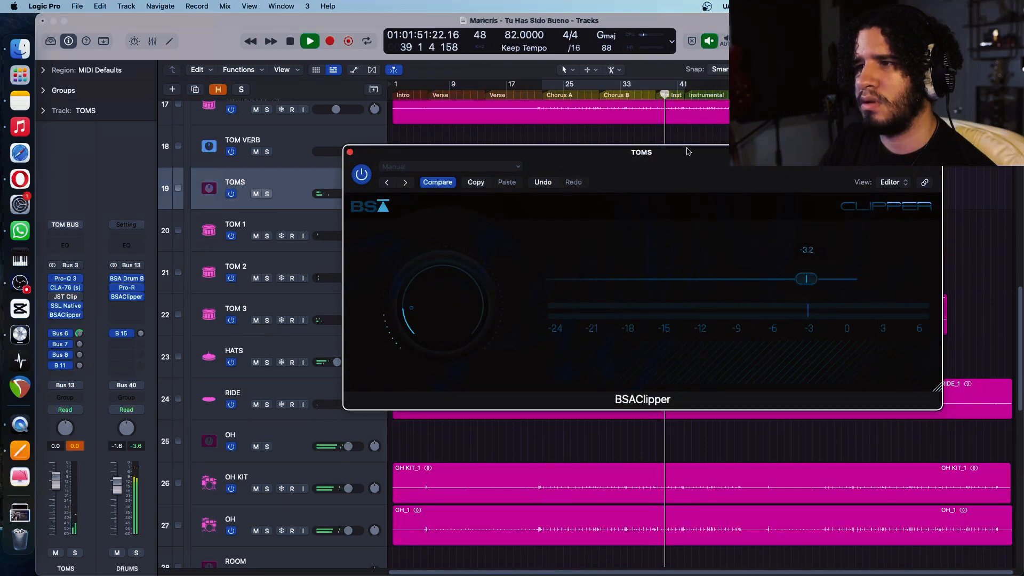
click(647, 140)
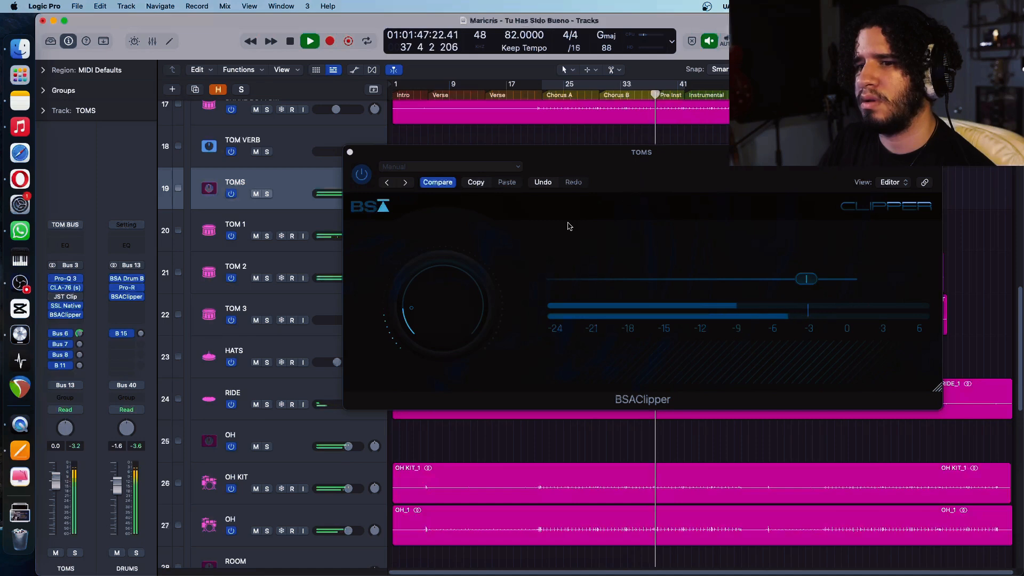
click(349, 153)
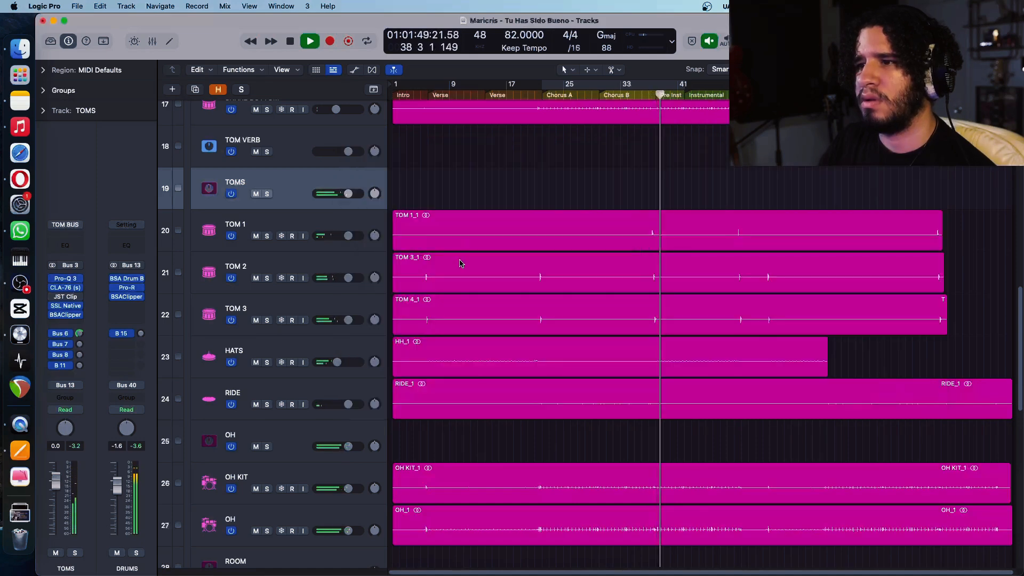
Step: Add a Channel EQ to the TOM 3 track with a low cut at about 35 Hz and replay the tom fill
click(312, 309)
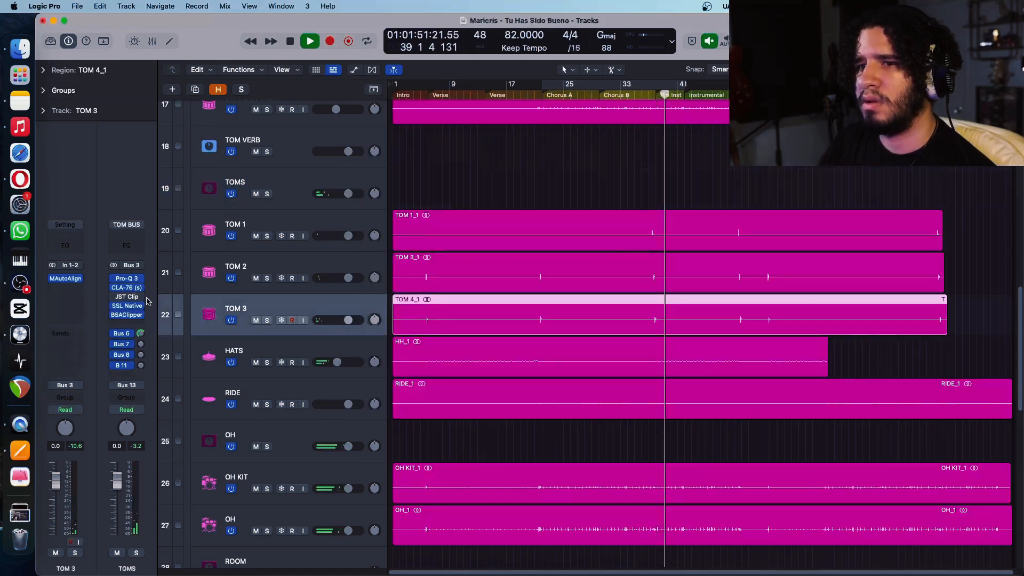
click(65, 246)
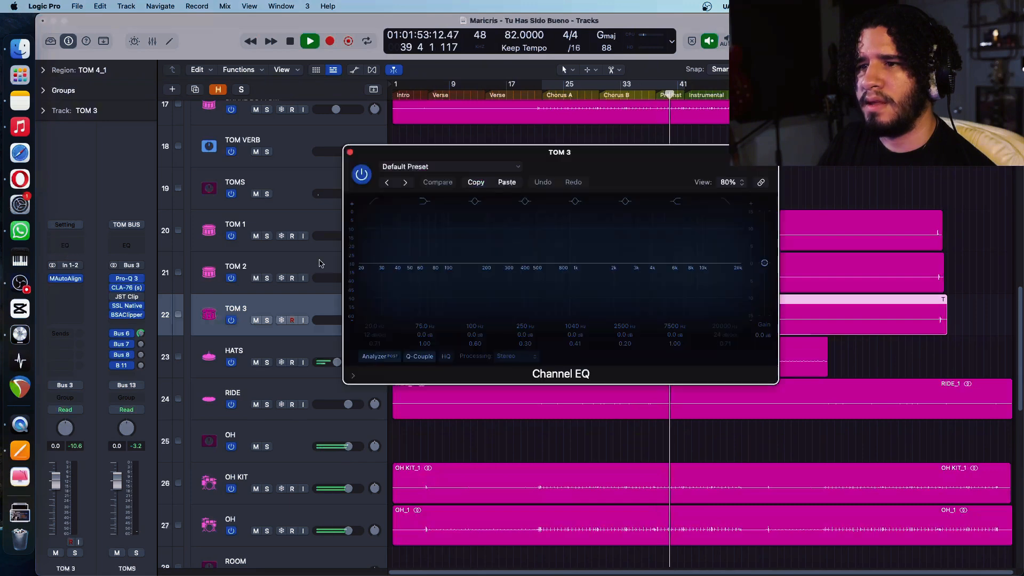
click(368, 271)
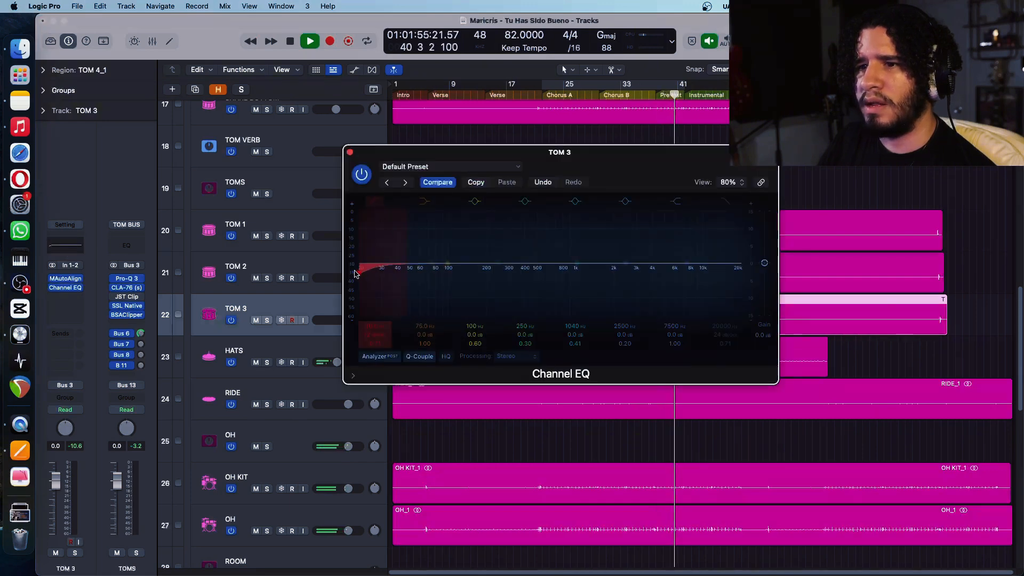
drag(357, 273, 390, 279)
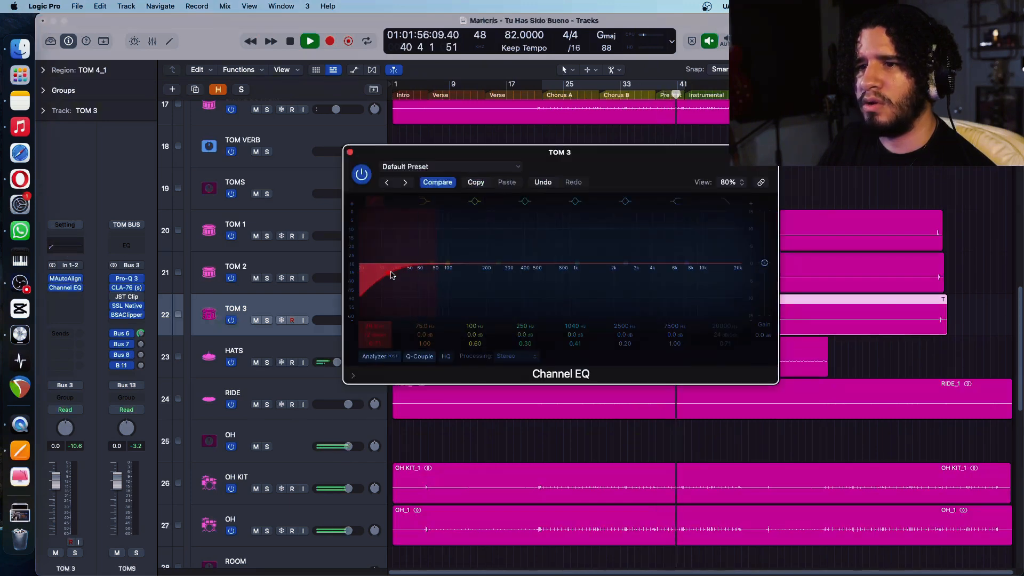
click(649, 95)
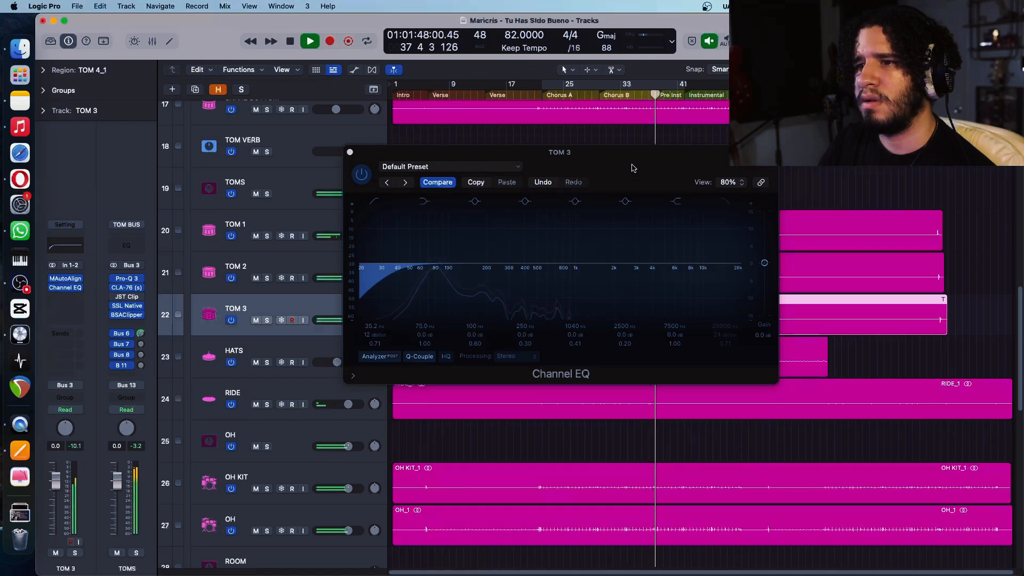
click(350, 152)
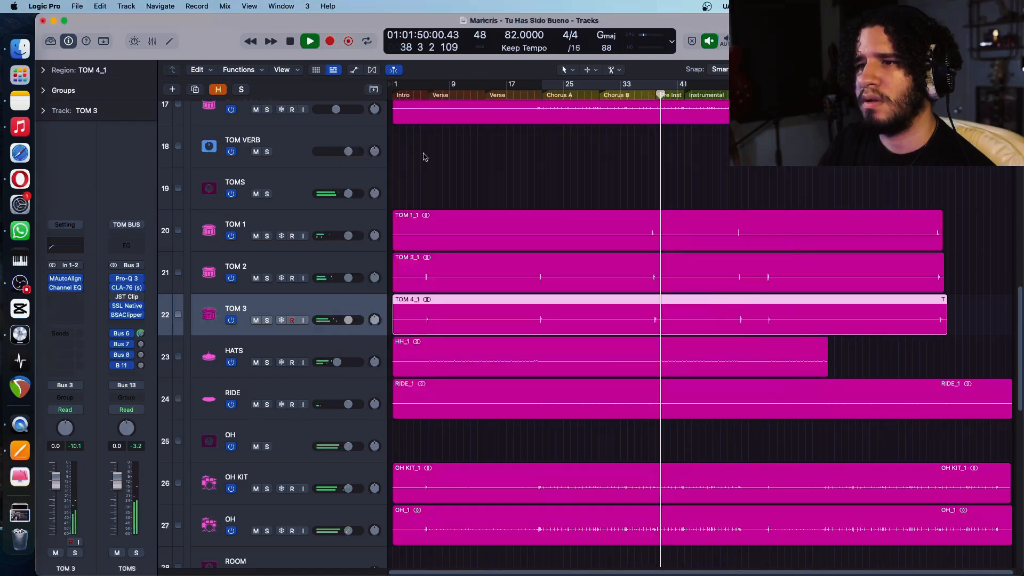
Step: Collapse the DRUMS track stack and play the full mix with looping turned on over the chorus section
key(space)
scroll(349, 343, up, 15)
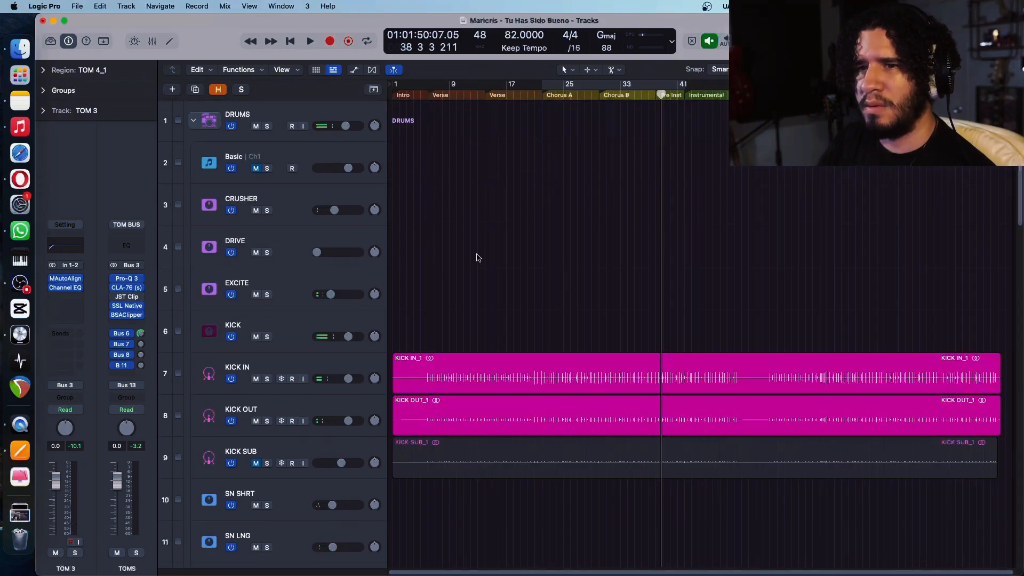
click(267, 115)
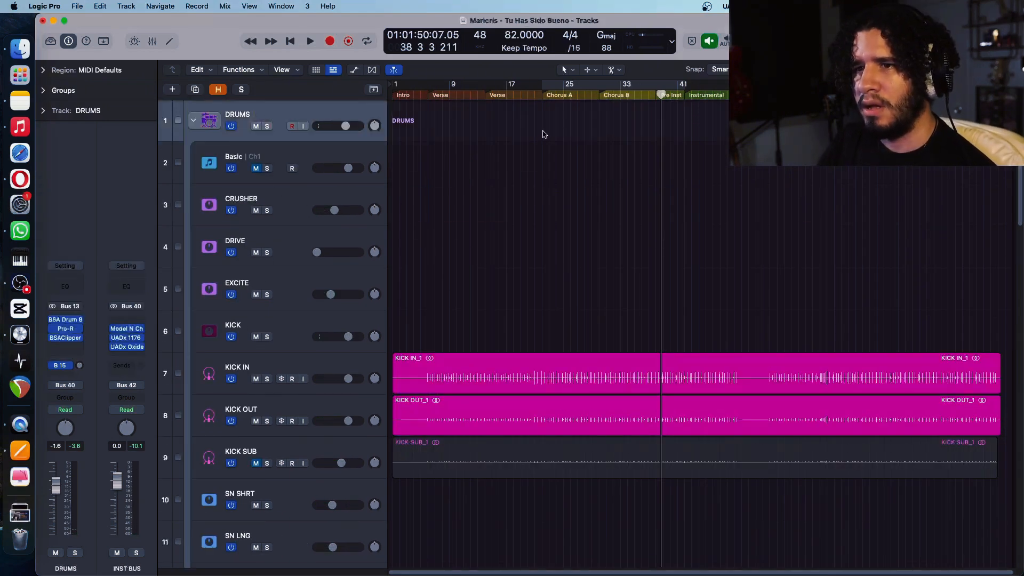
key(space)
key(c)
key(space)
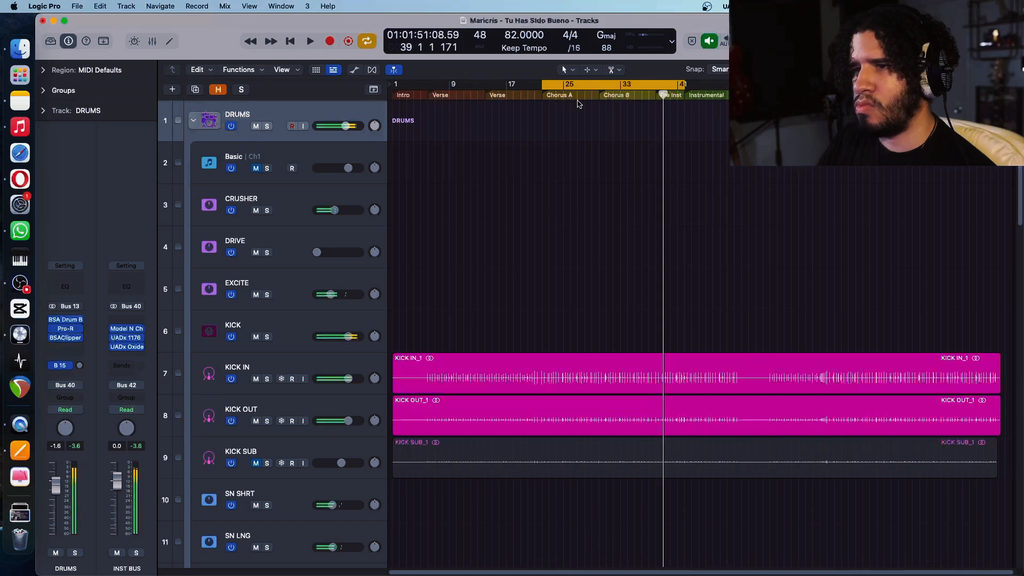
click(193, 122)
key(space)
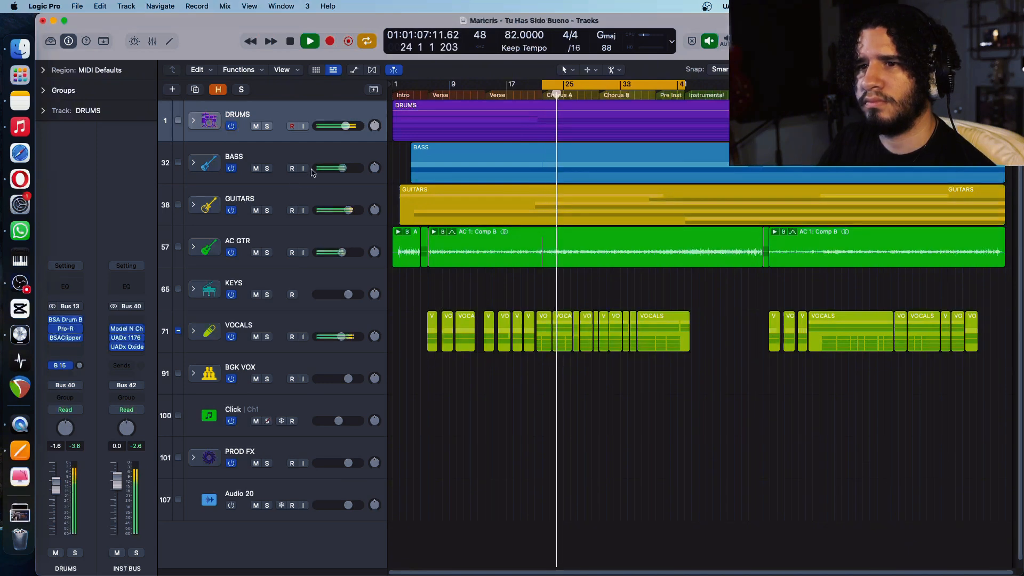
Step: Rebalance the BASS and GUITARS by pulling both faders down, then bringing BASS back to -3.9 dB and GUITARS to 0.4 dB
mouse_move(342, 168)
mouse_down()
mouse_move(325, 168)
mouse_move(334, 168)
mouse_up()
key(x)
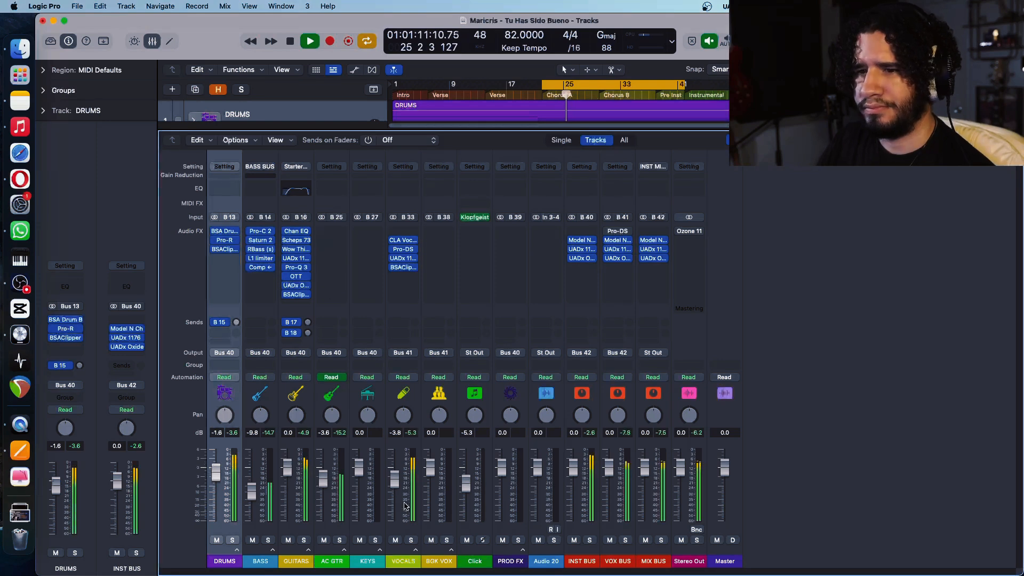
drag(287, 467, 266, 520)
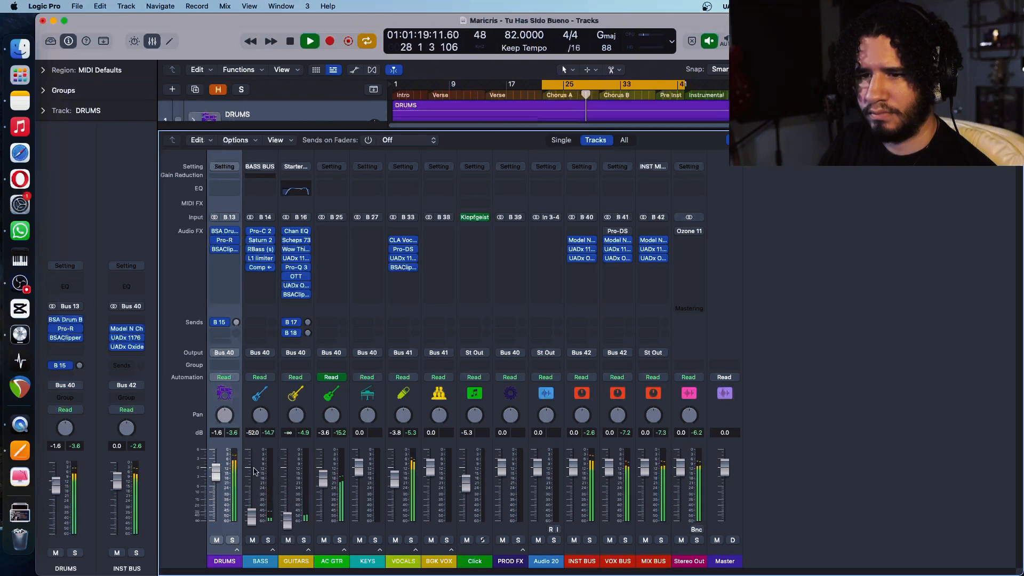
drag(250, 518, 251, 482)
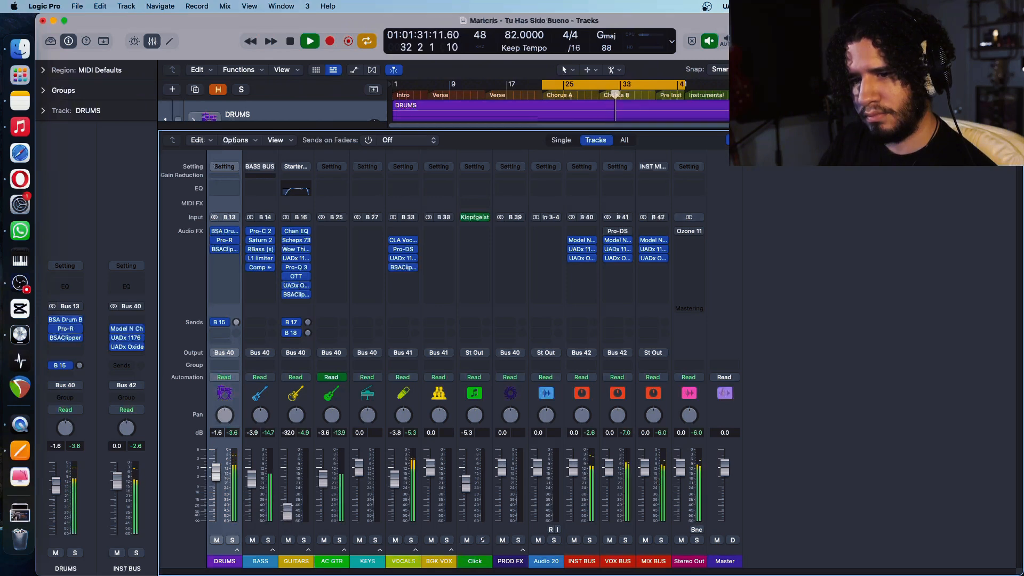
drag(287, 511, 287, 486)
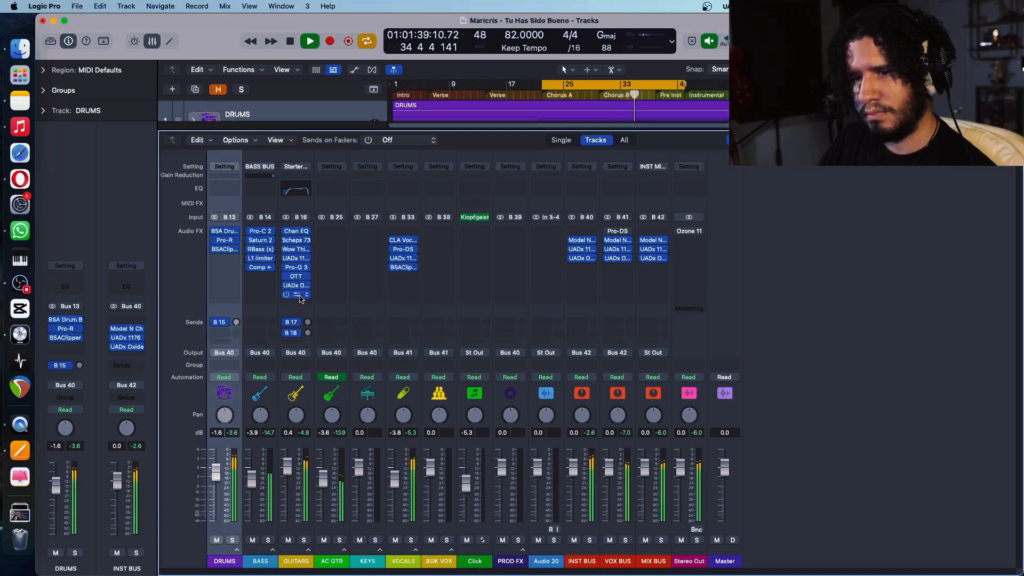
Step: Solo the GUITARS track and, after trying a boost, set its Pro-Q 3 mid bell to about -2.5 dB at 727 Hz
click(296, 267)
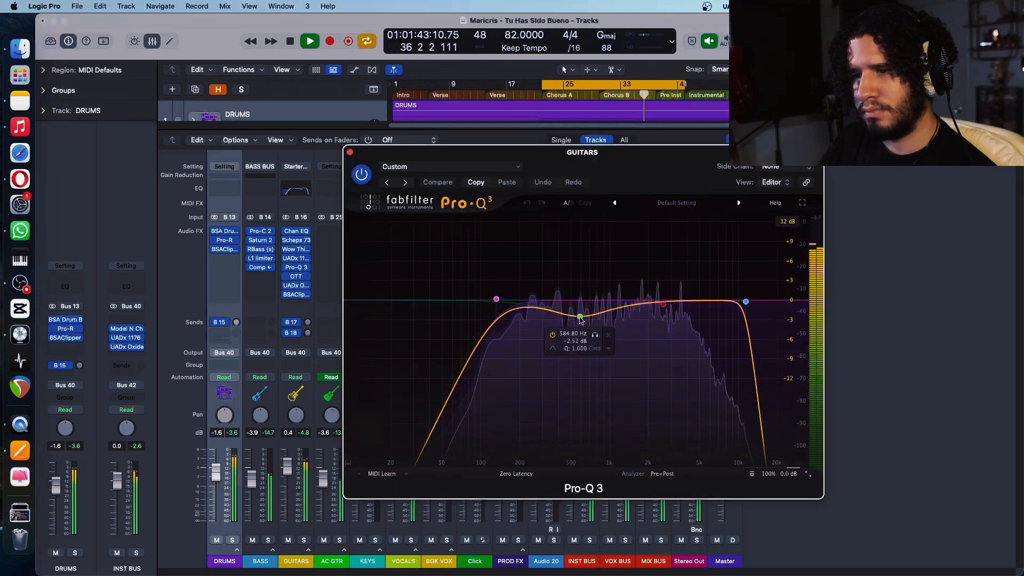
drag(581, 317, 583, 289)
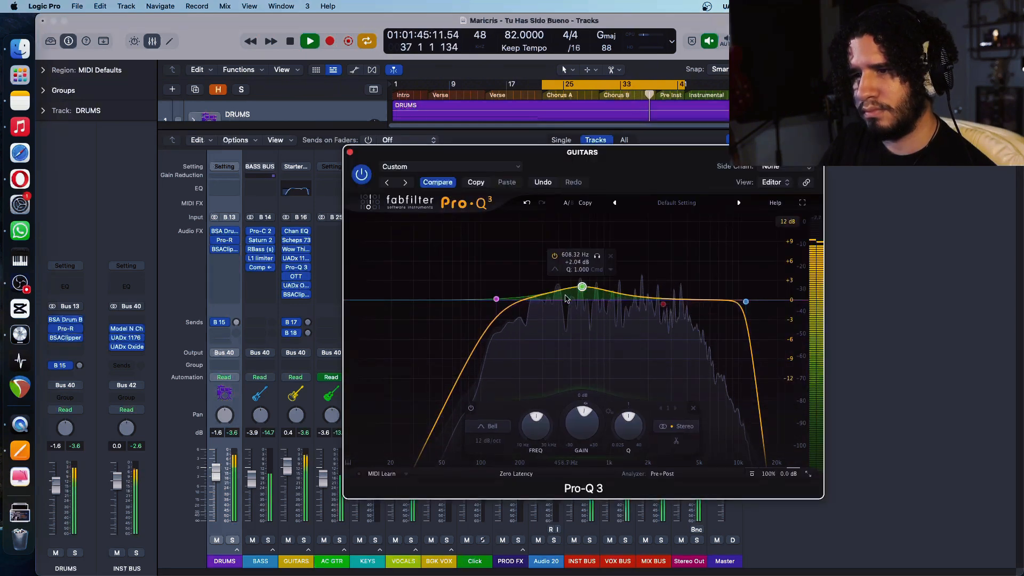
click(304, 540)
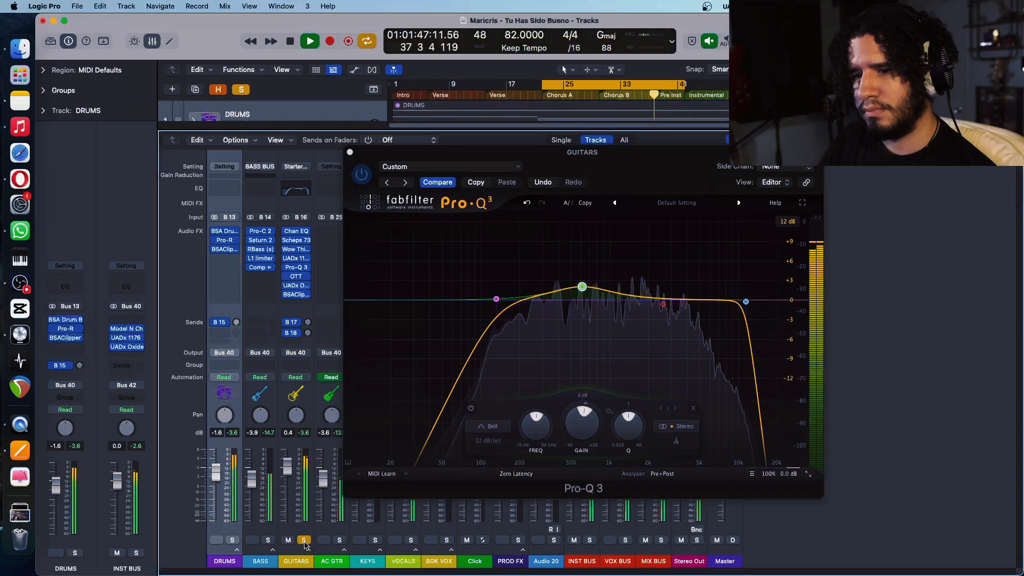
drag(583, 289, 592, 318)
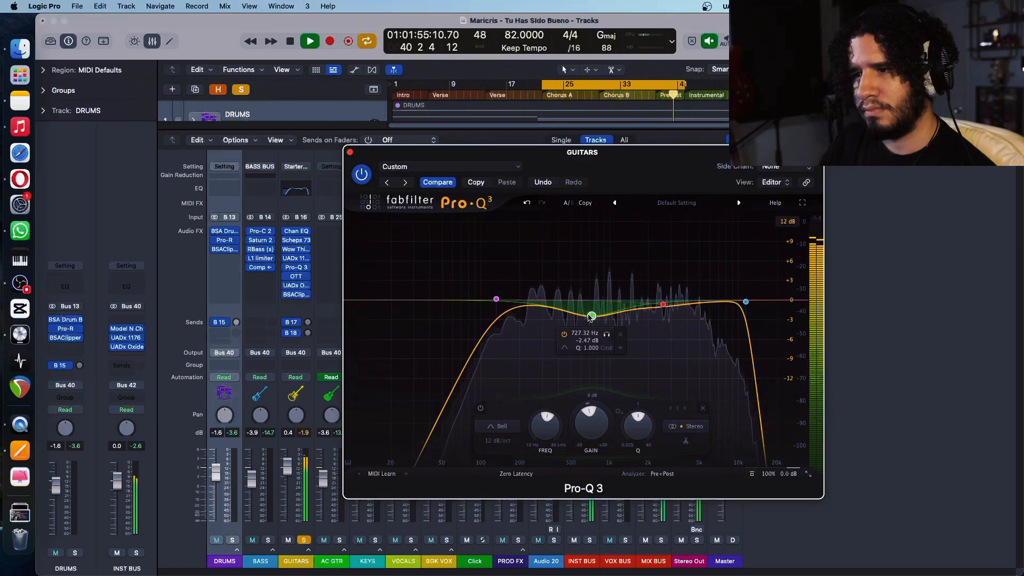
Step: Ease the GUITARS Pro-Q 3 mid cut at a slightly higher frequency and add a bell boost of about 0.95 dB at 5.5 kHz
click(747, 303)
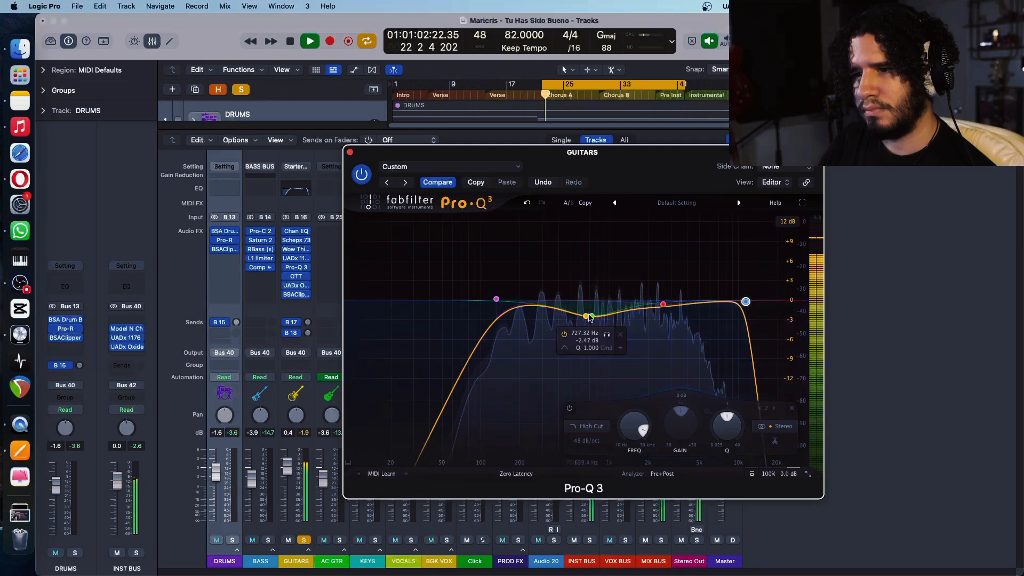
mouse_move(592, 316)
mouse_down()
mouse_move(600, 293)
mouse_move(550, 291)
mouse_move(707, 278)
mouse_move(600, 325)
mouse_move(605, 310)
mouse_up()
mouse_move(702, 303)
mouse_down()
mouse_move(706, 284)
mouse_move(705, 297)
mouse_up()
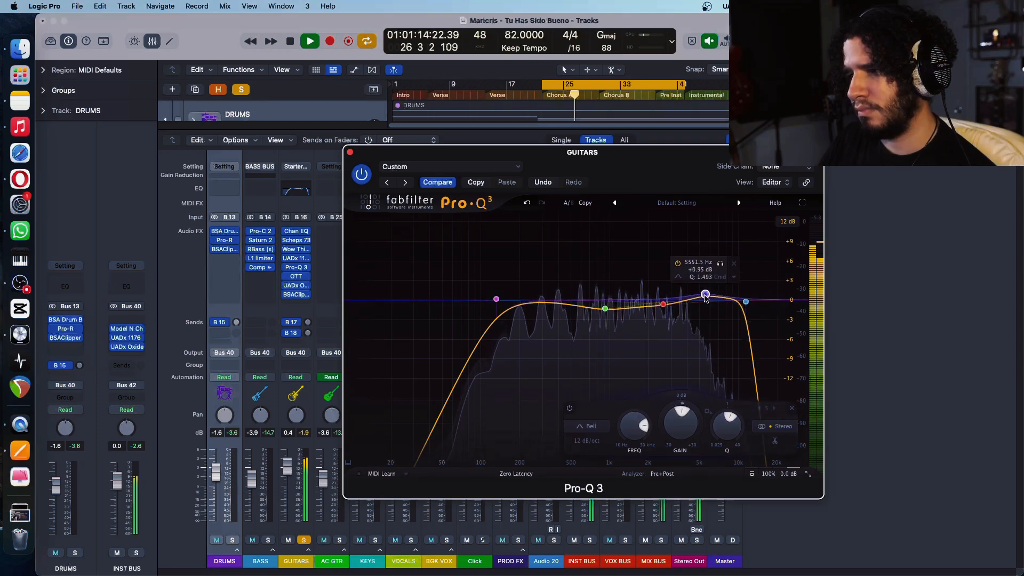
click(350, 153)
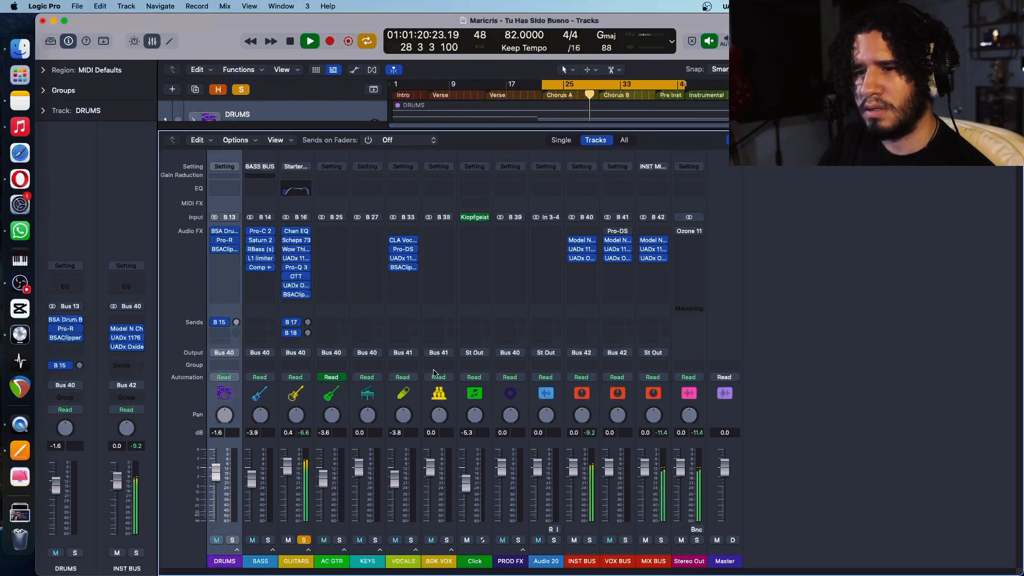
Step: Check the GUITARS track's BSAClipper and slightly raise the input of its UADx 1176 Rev A Compressor
click(297, 296)
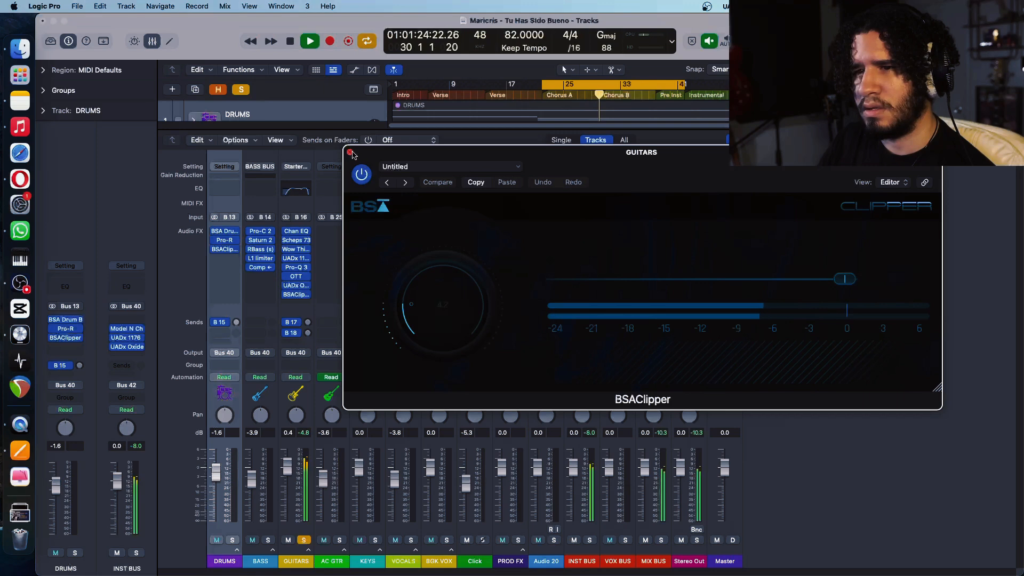
click(350, 154)
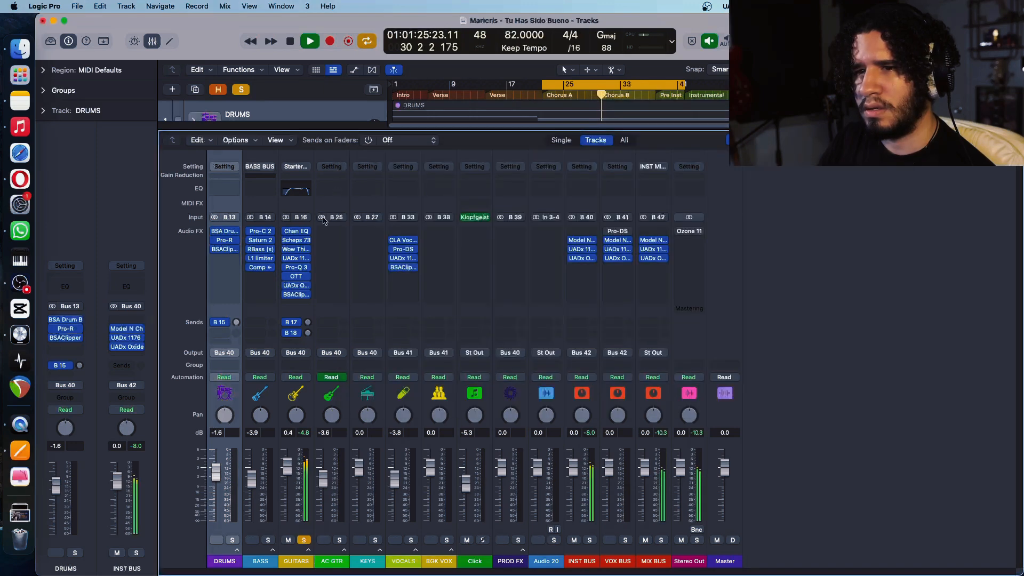
click(298, 260)
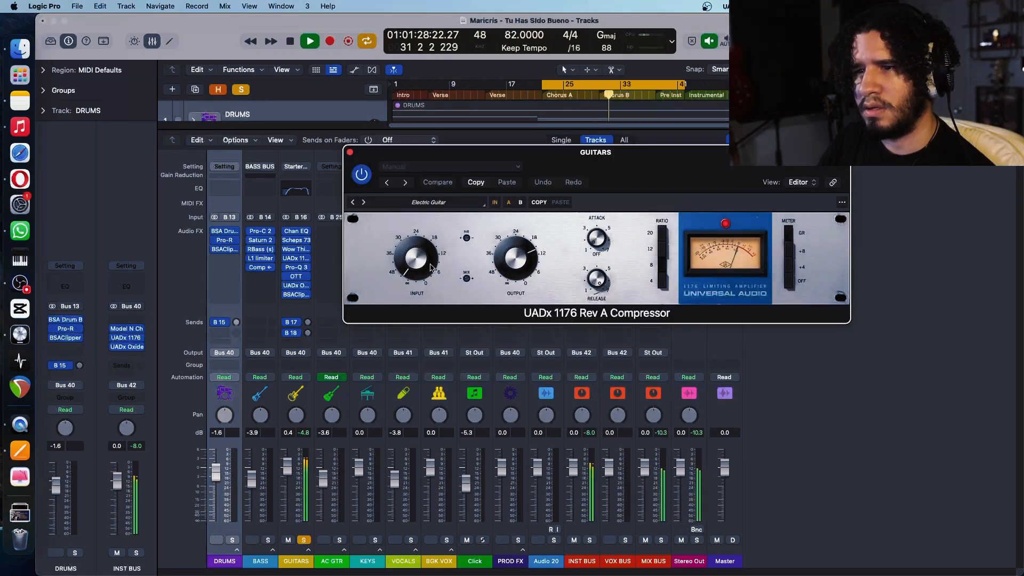
drag(414, 269, 414, 263)
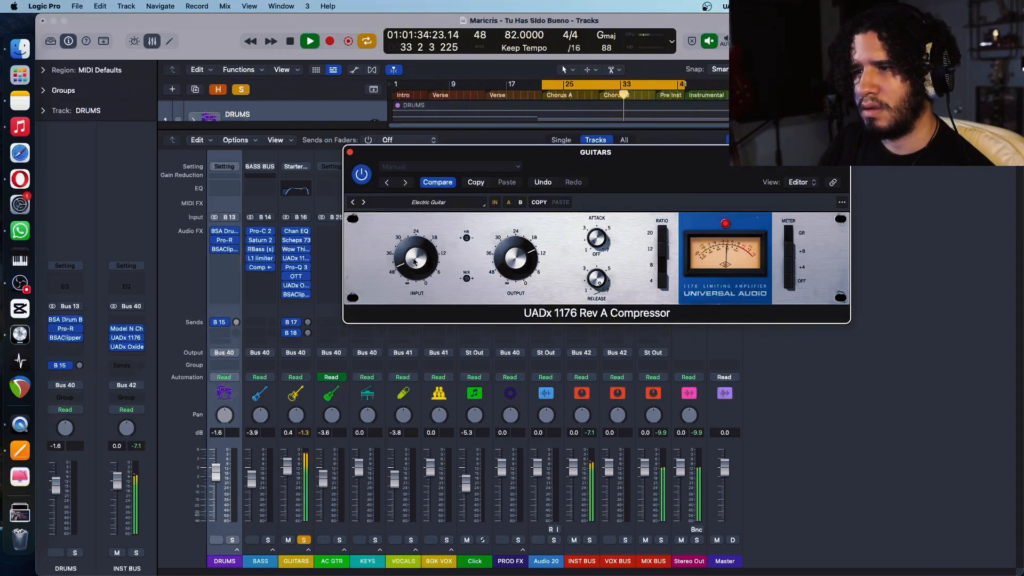
click(350, 153)
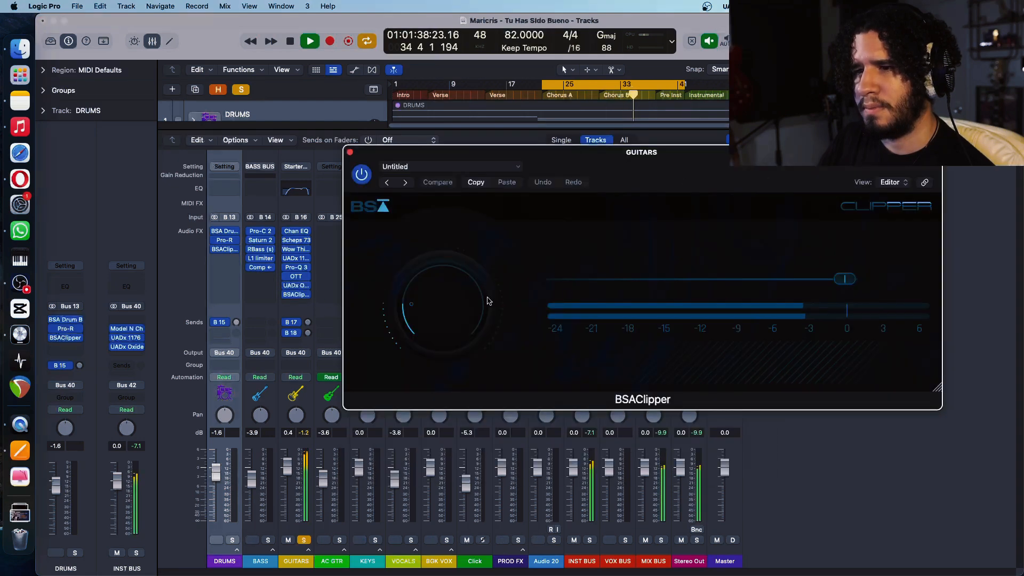
Step: Set the input drive of the GUITARS track's BSAClipper to 0.0 and clear the track's peak level
drag(439, 305, 439, 313)
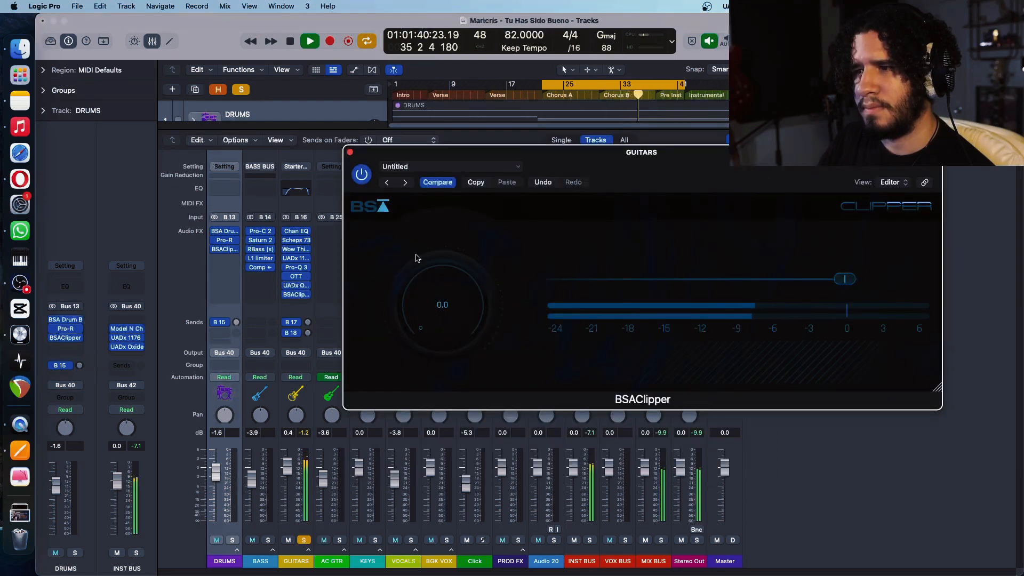
click(351, 153)
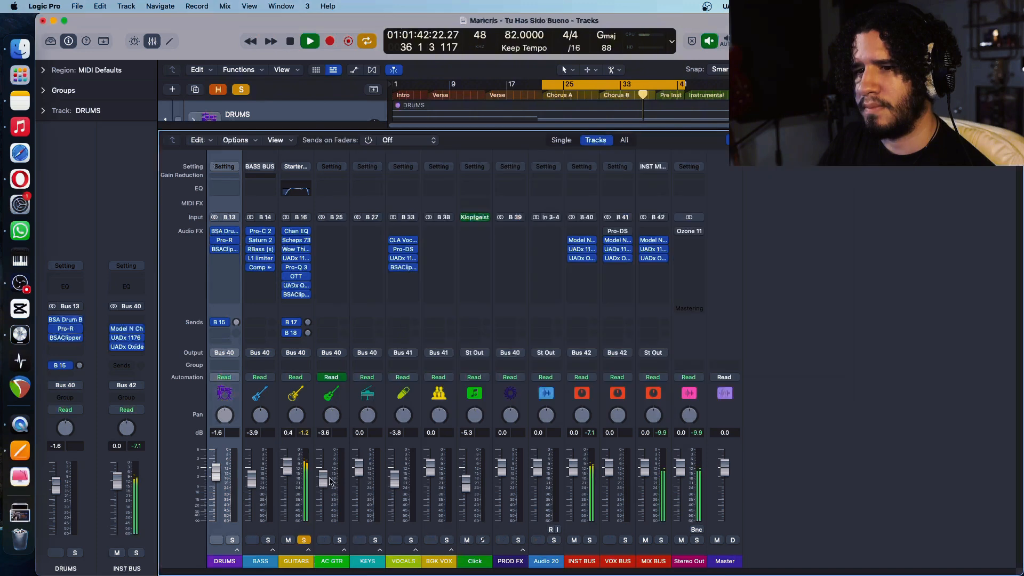
click(307, 434)
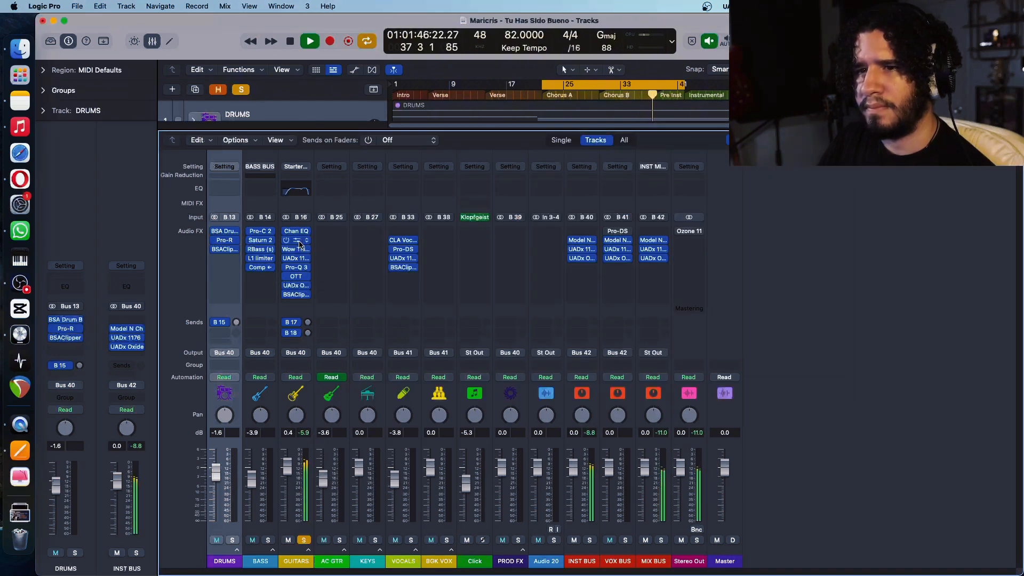
Step: Bypass the Channel EQ on the GUITARS track, listen to the result and review the EQ's settings
key(space)
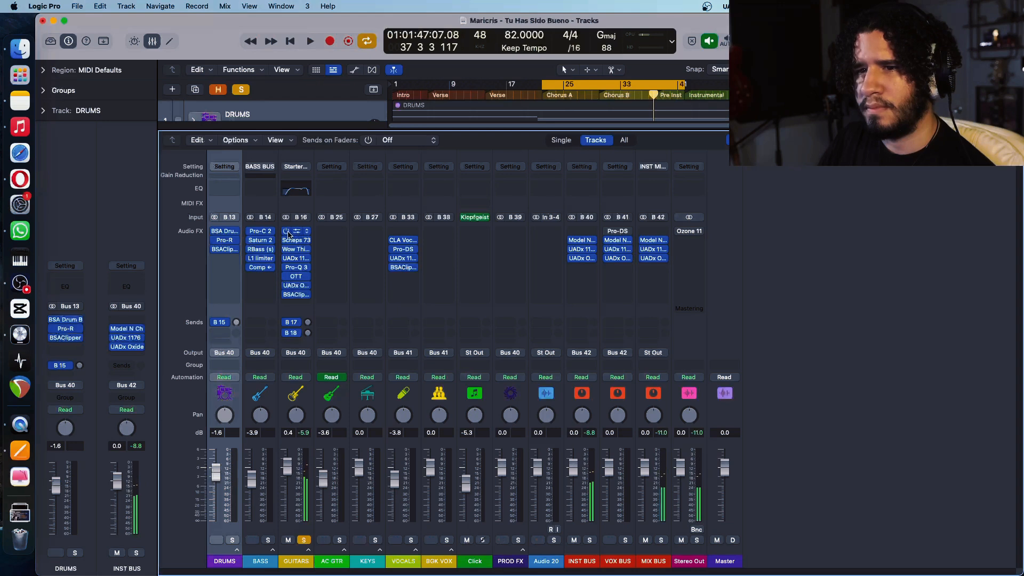
click(287, 231)
key(space)
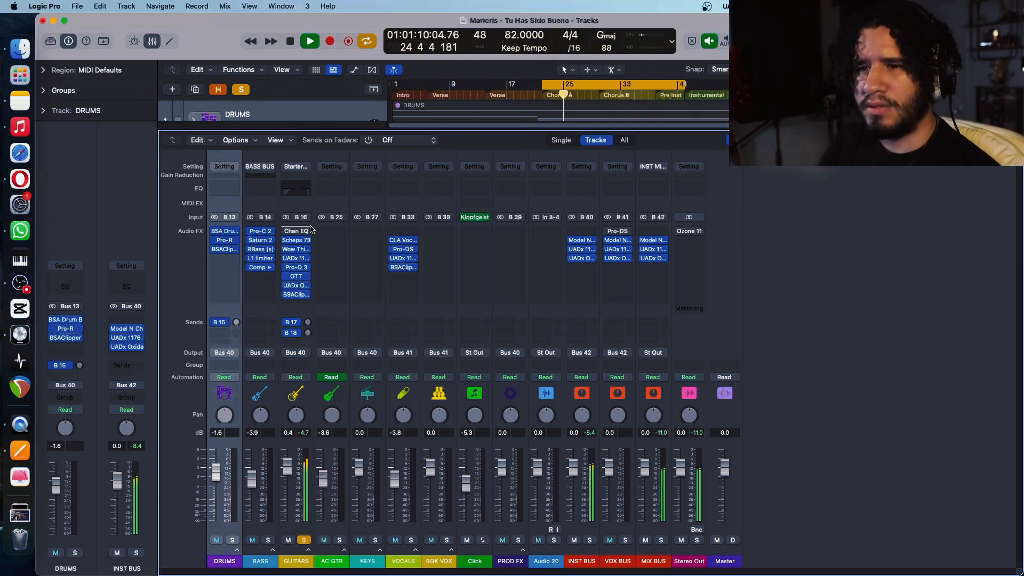
key(space)
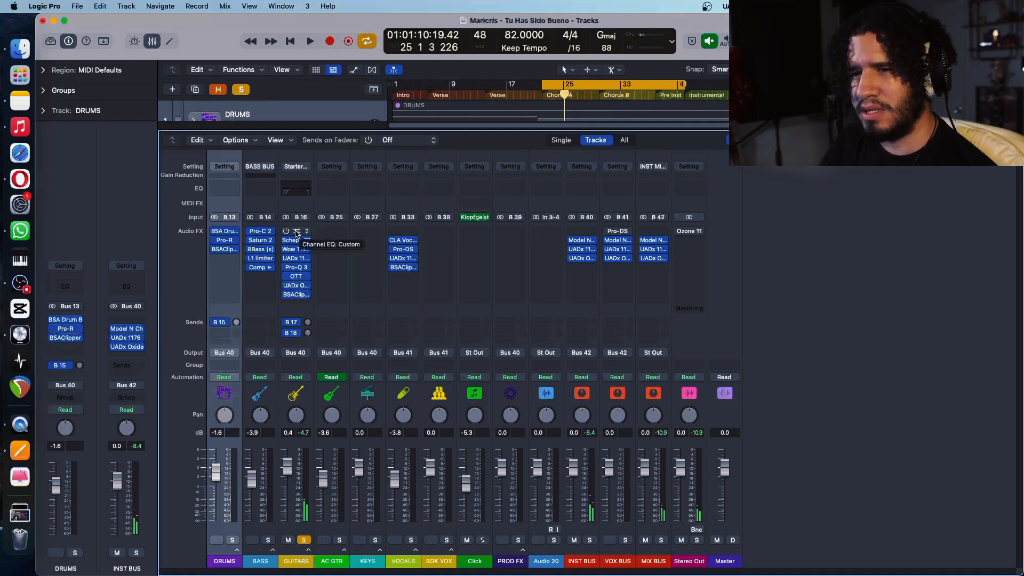
click(296, 234)
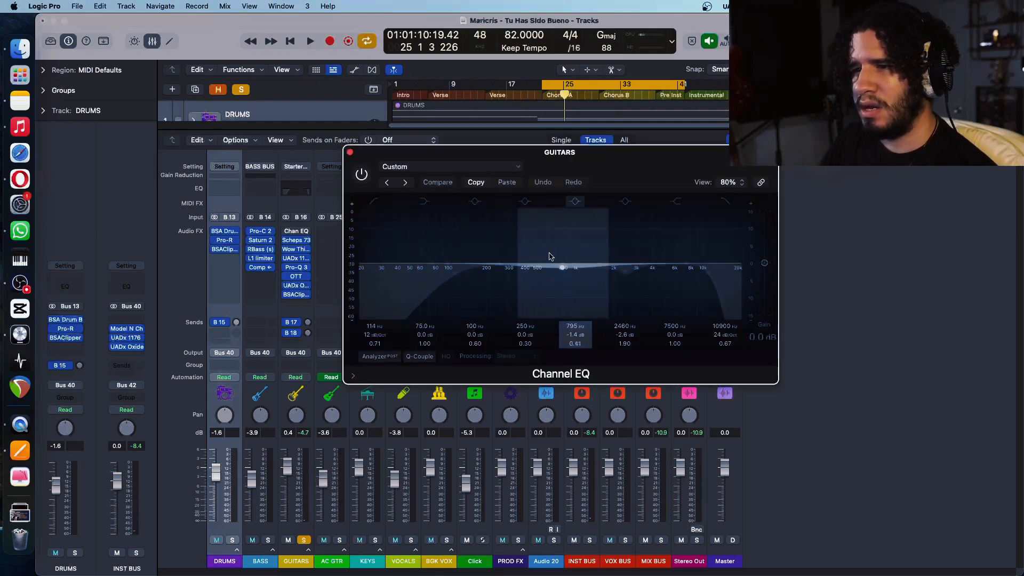
click(350, 154)
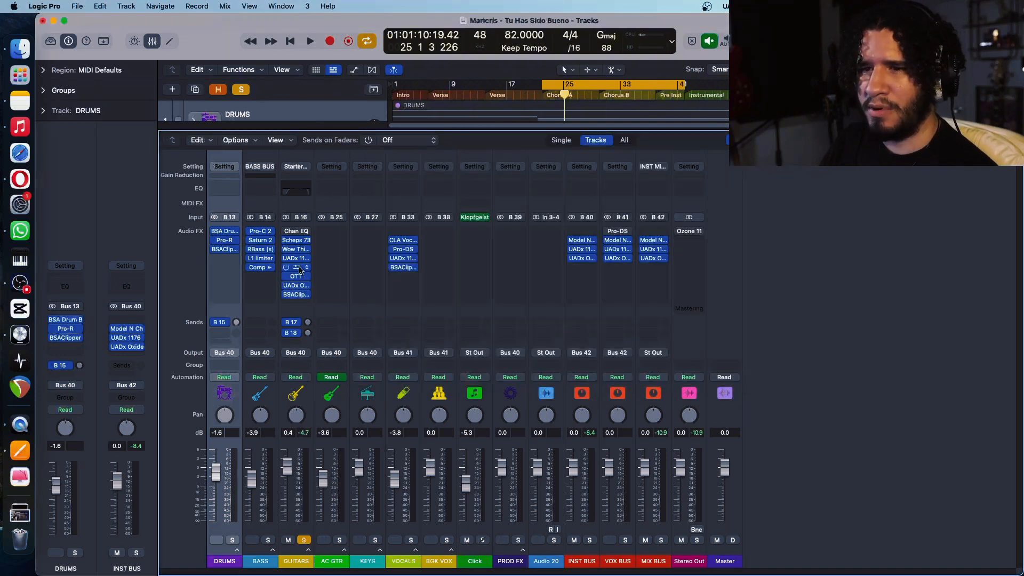
Step: Examine the Pro-Q 3 curves on GTR 2R, MELODY, SOLO, GTR 1L and GTR 1R inside the GUITARS stack
click(308, 550)
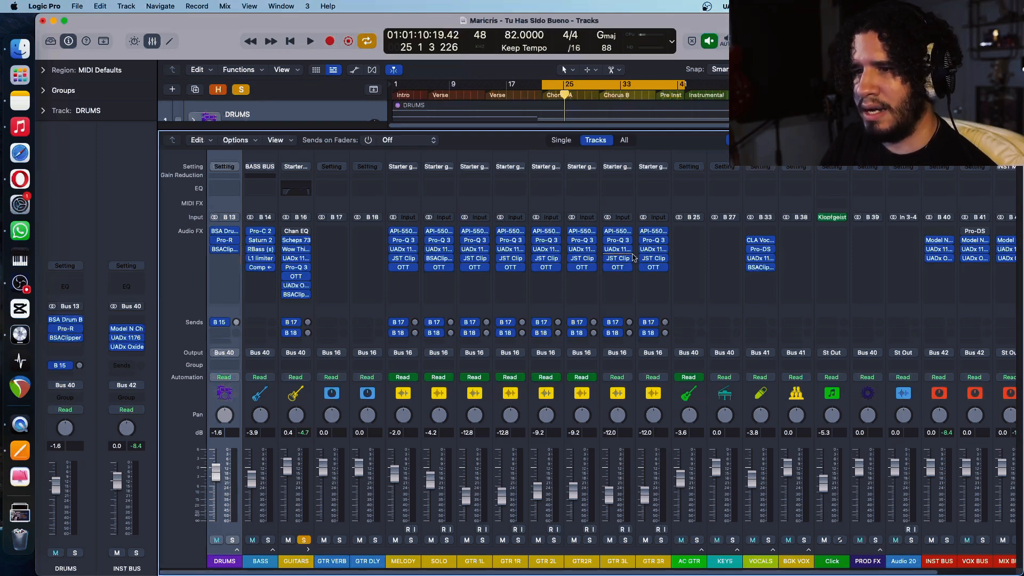
click(583, 244)
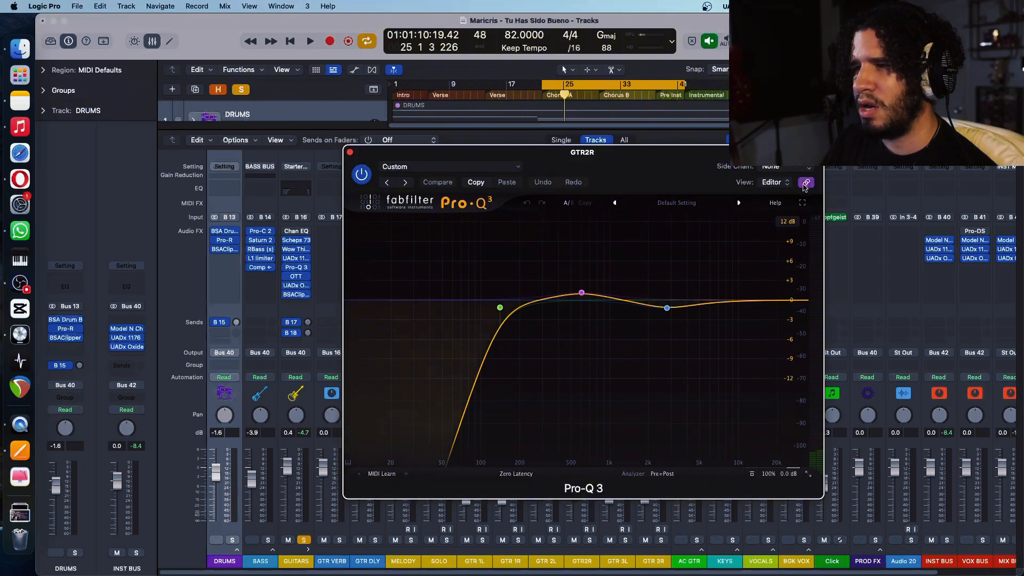
drag(670, 154, 867, 138)
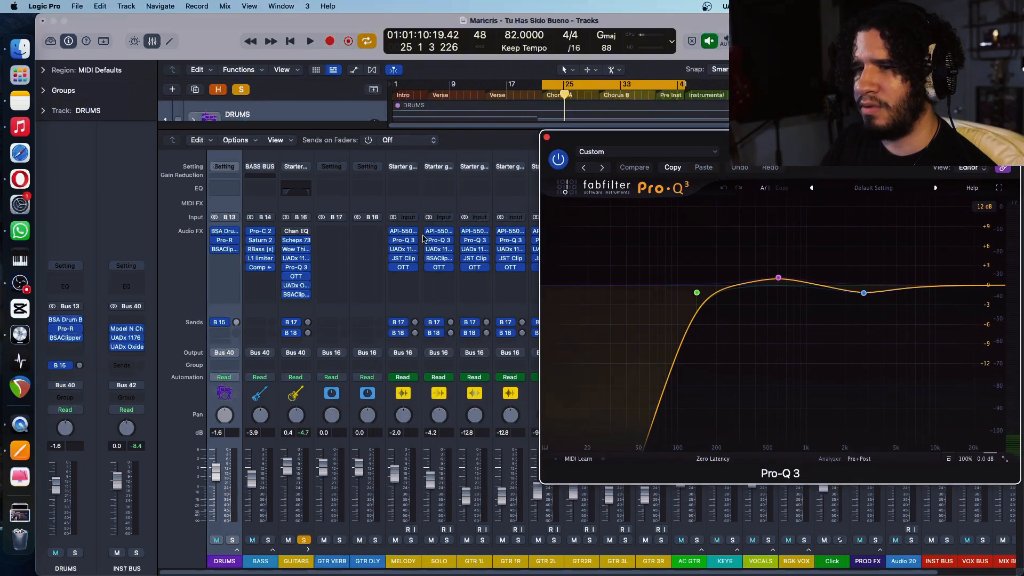
click(407, 244)
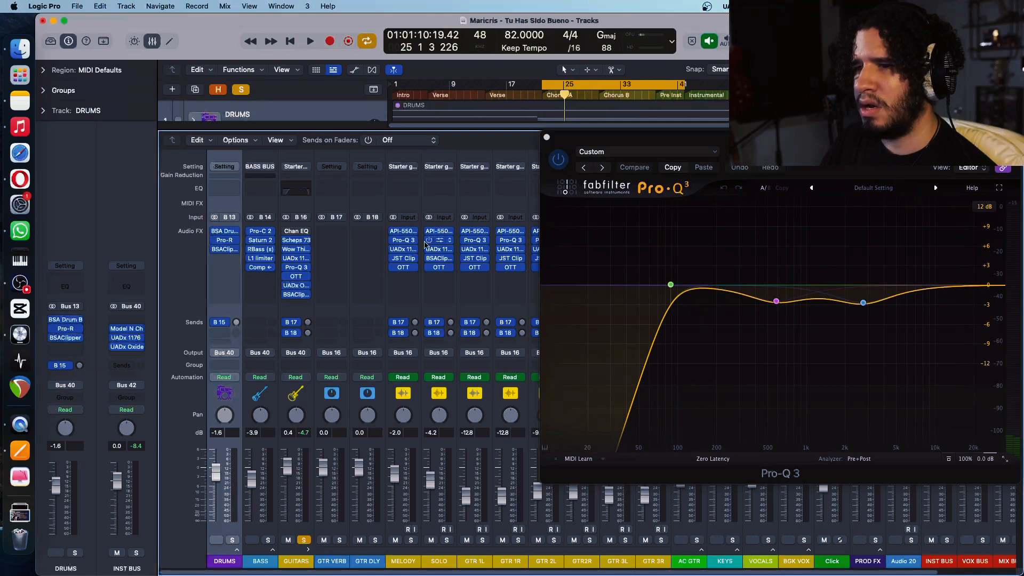
click(444, 244)
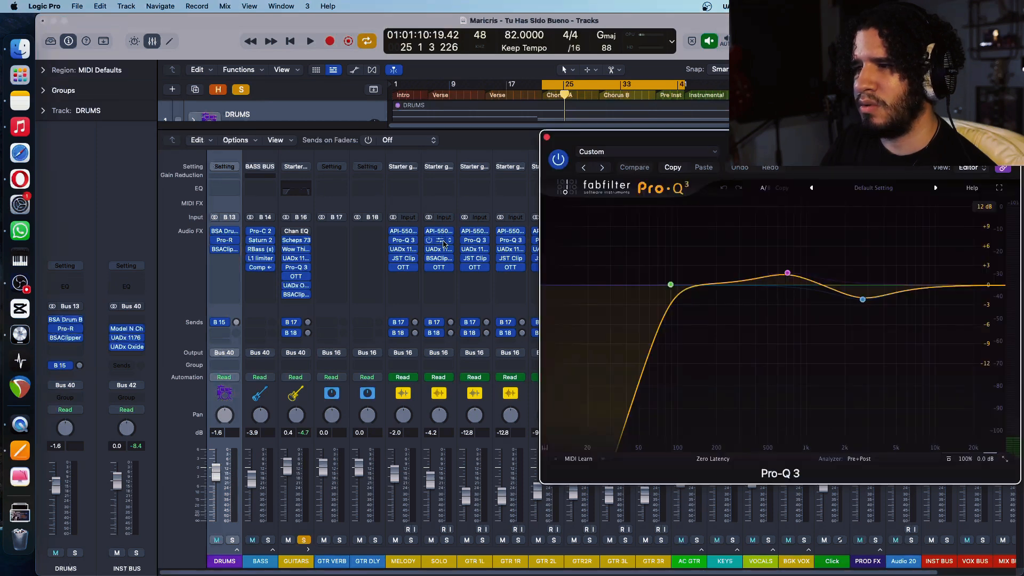
click(478, 243)
click(511, 243)
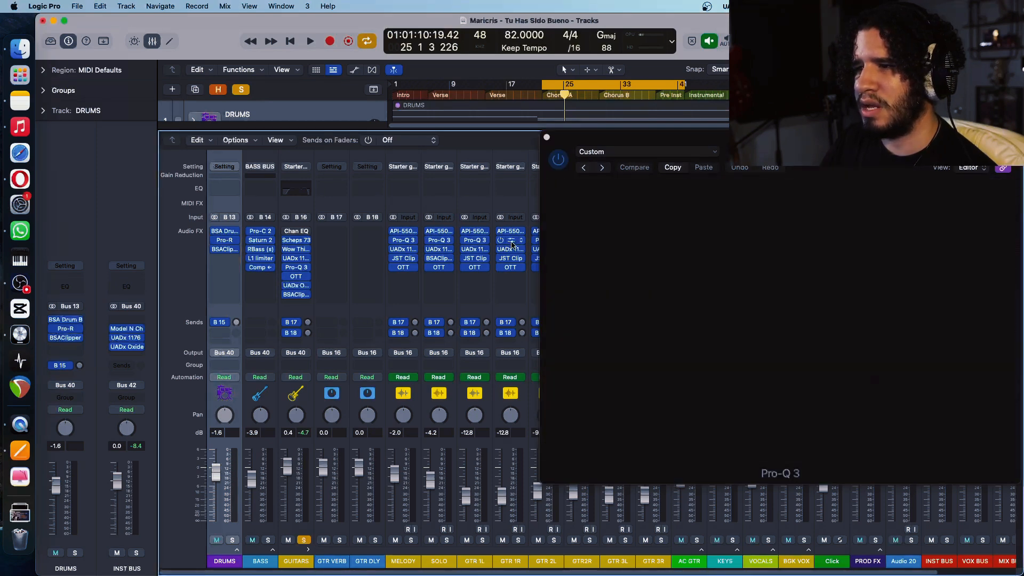
drag(572, 132, 367, 159)
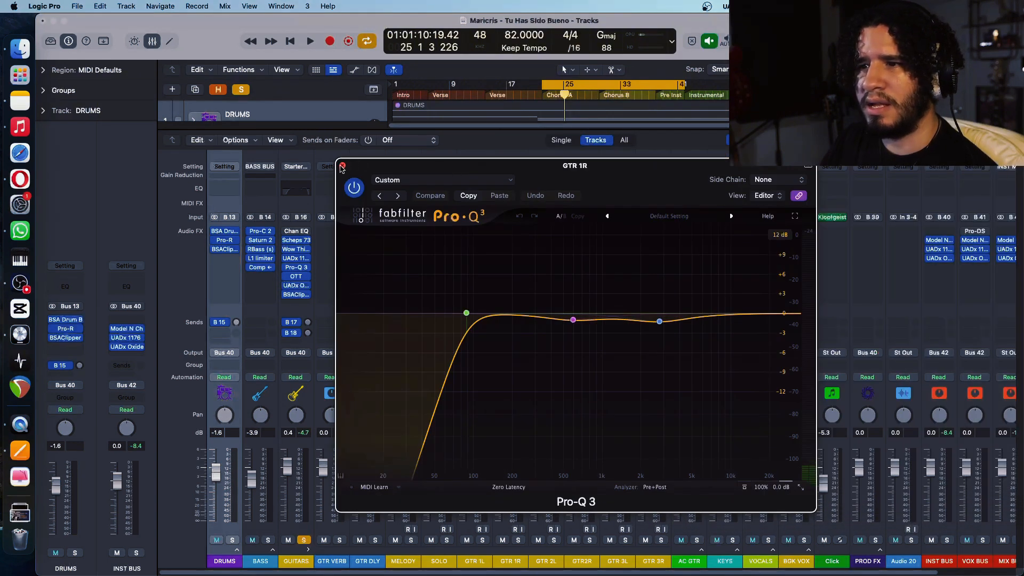
click(343, 167)
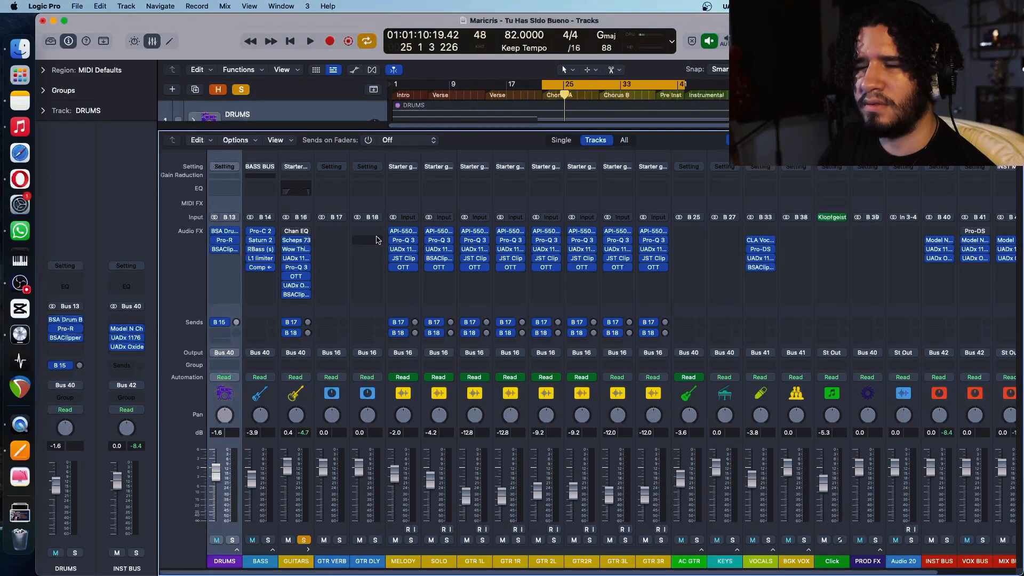
click(309, 550)
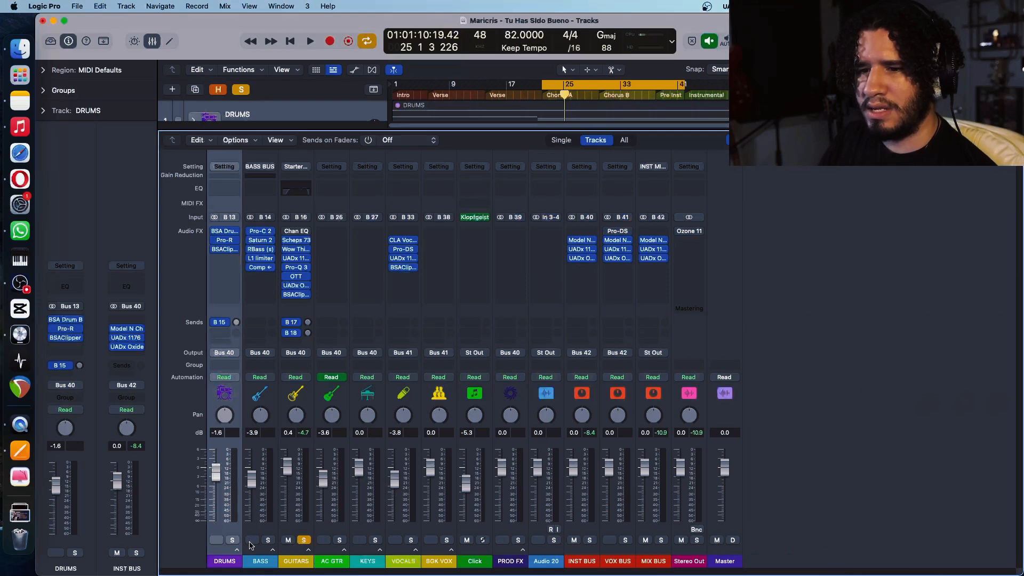
Step: Unsolo GUITARS, play the full mix and check the KICK bus BSAClipper inside the DRUMS stack
click(307, 540)
key(space)
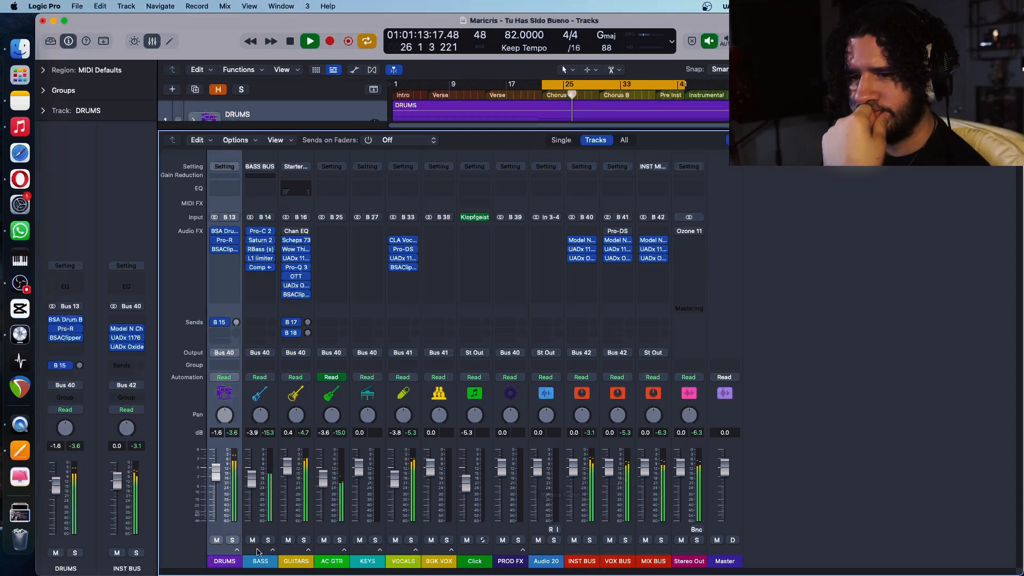
click(237, 550)
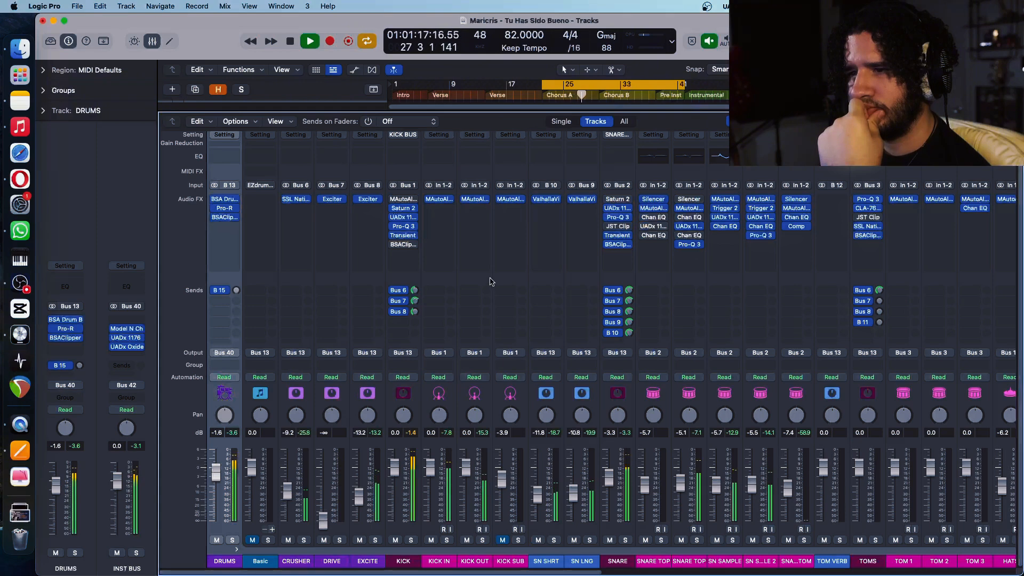
click(394, 245)
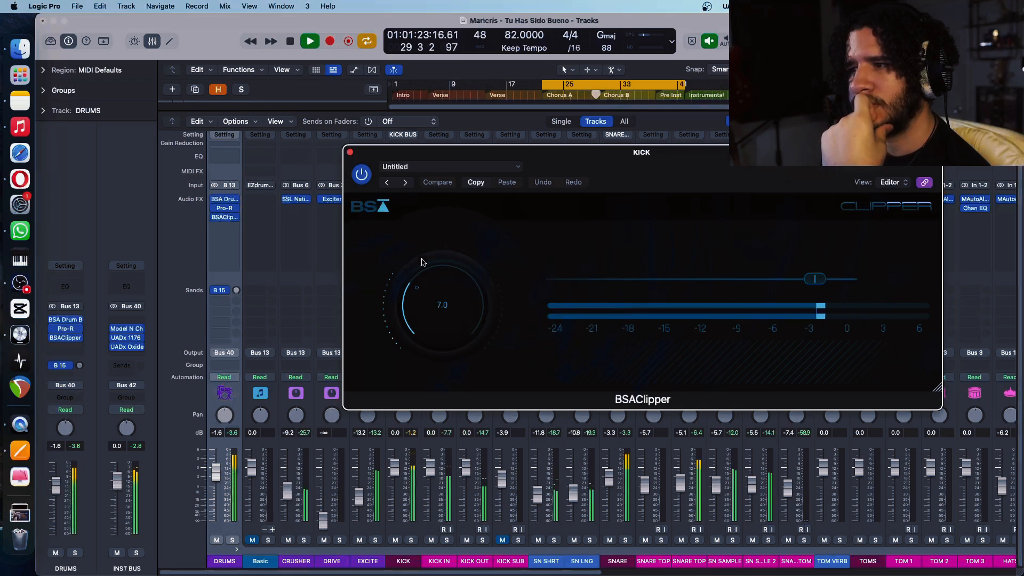
click(350, 153)
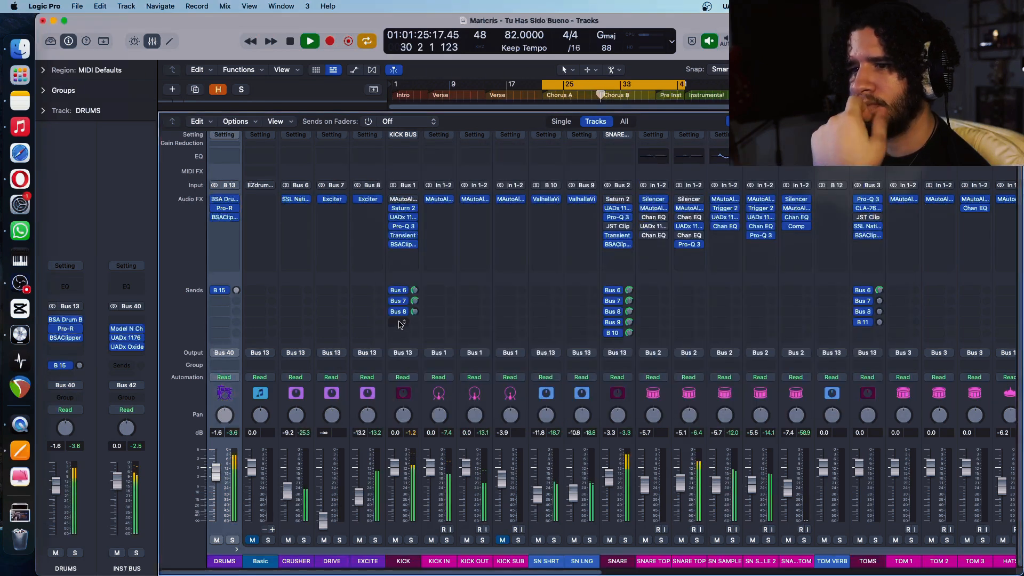
click(395, 244)
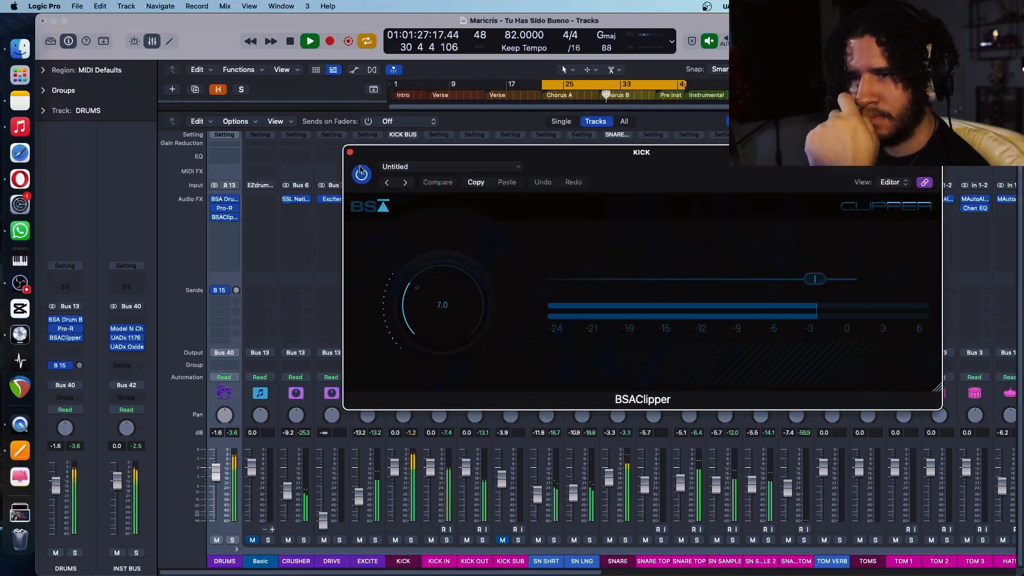
click(350, 153)
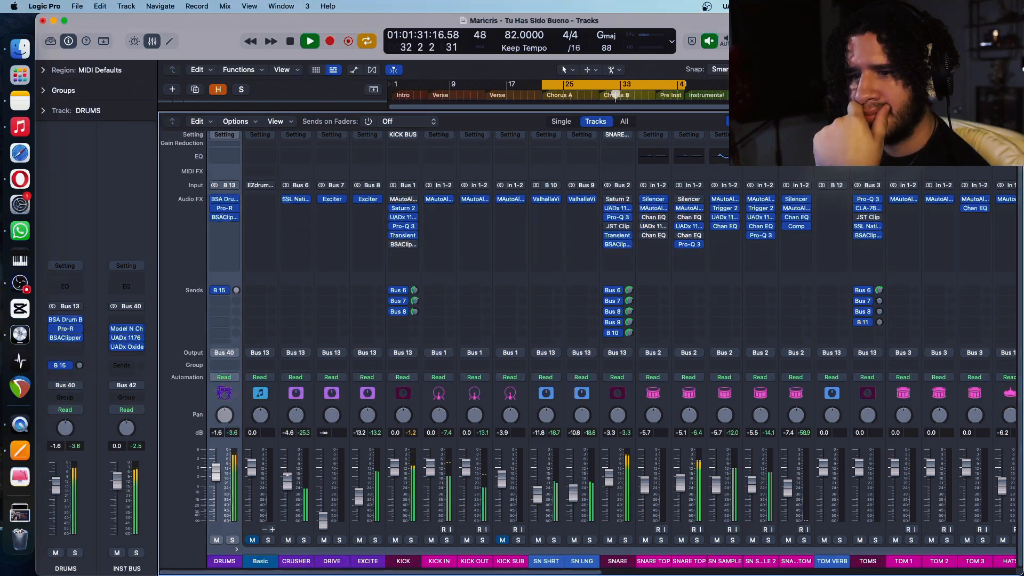
Step: Raise the parallel drum buses, setting the EXCITE fader to -5.7 dB and the CRUSHER fader to -0.9 dB
drag(359, 496, 360, 480)
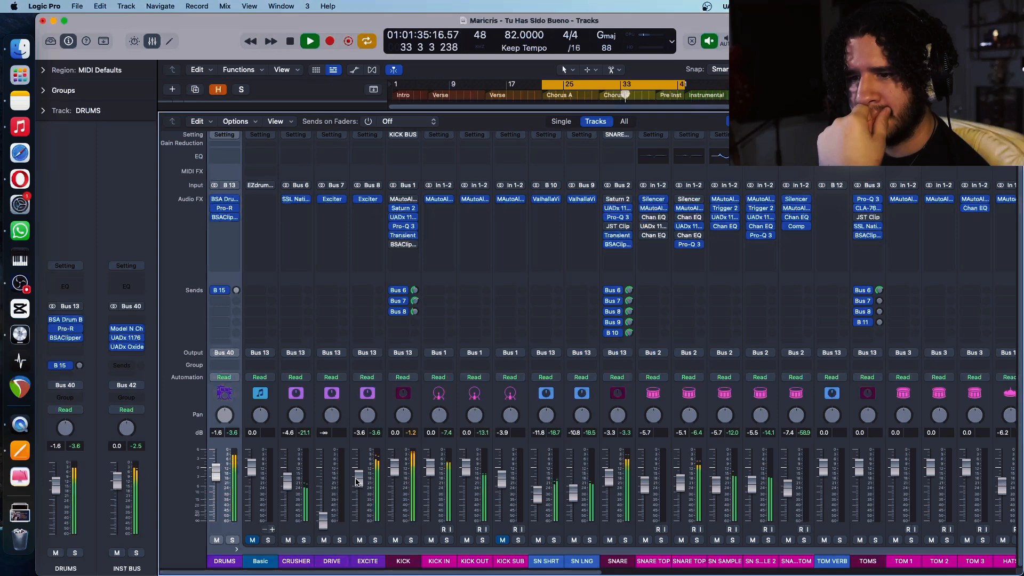
drag(359, 479, 359, 485)
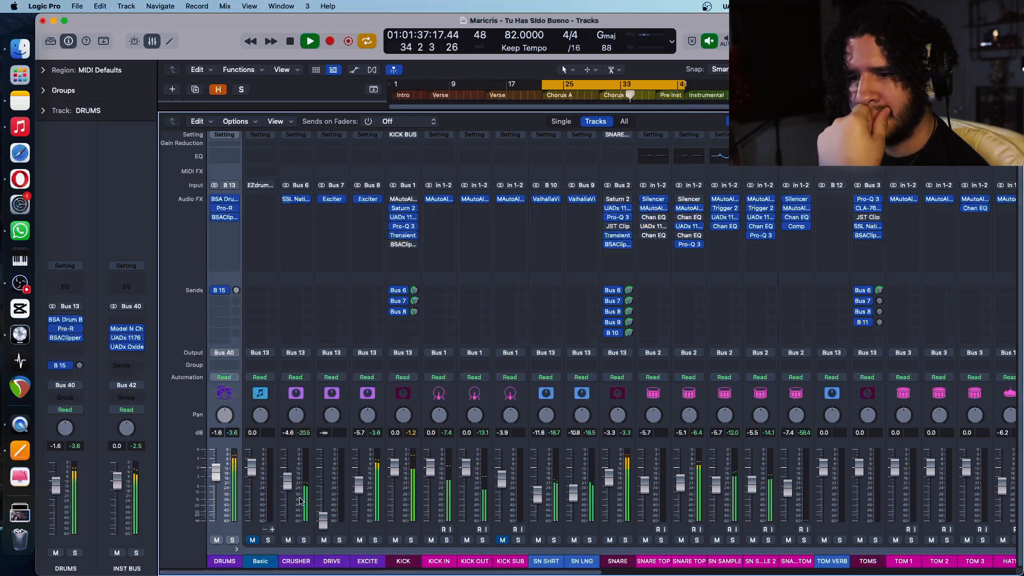
drag(288, 483, 289, 473)
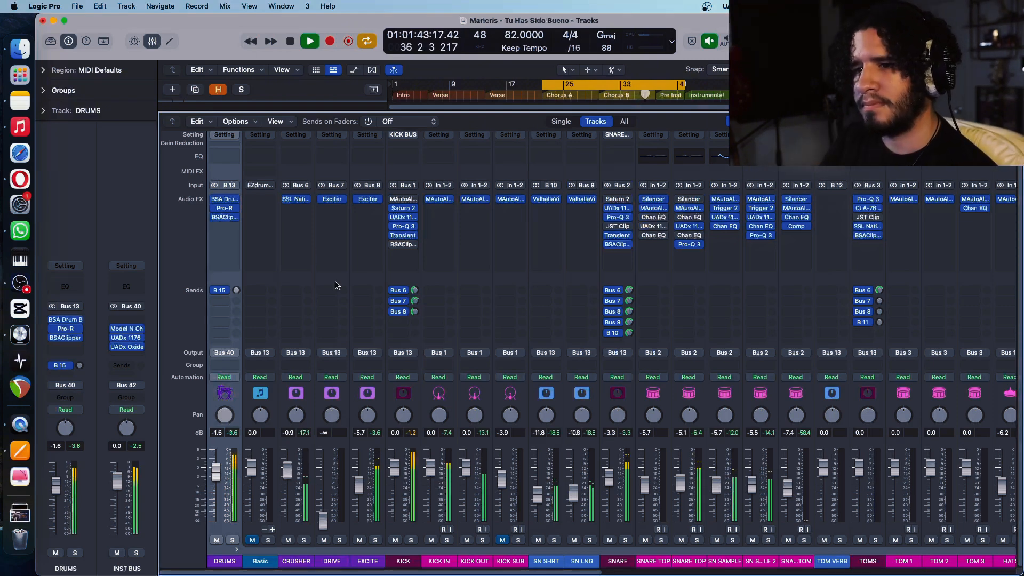
Step: Increase the Listen Mic Compressor's compression amount in the CRUSHER track's SSL Native Drumstrip
click(297, 200)
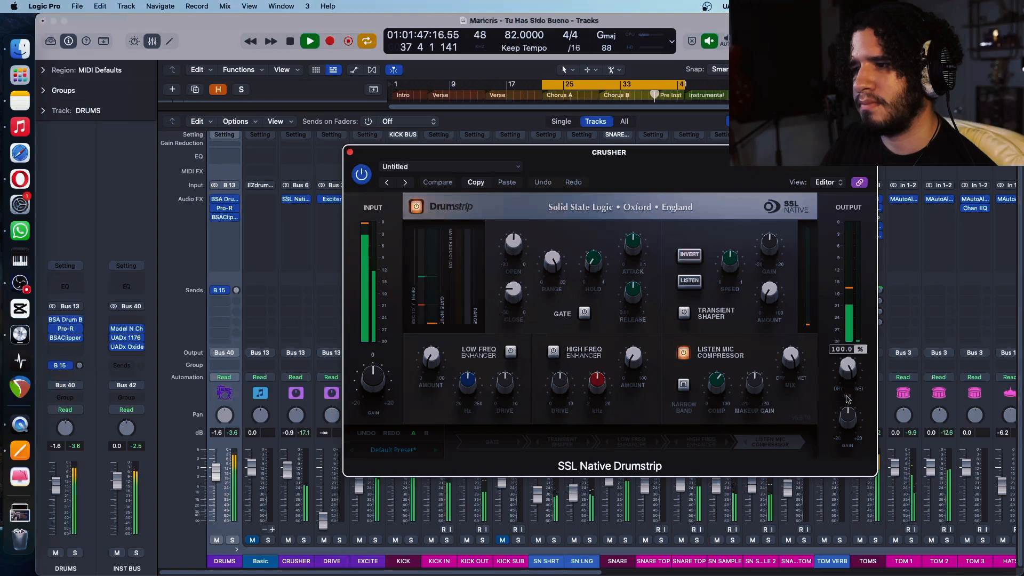
mouse_move(849, 421)
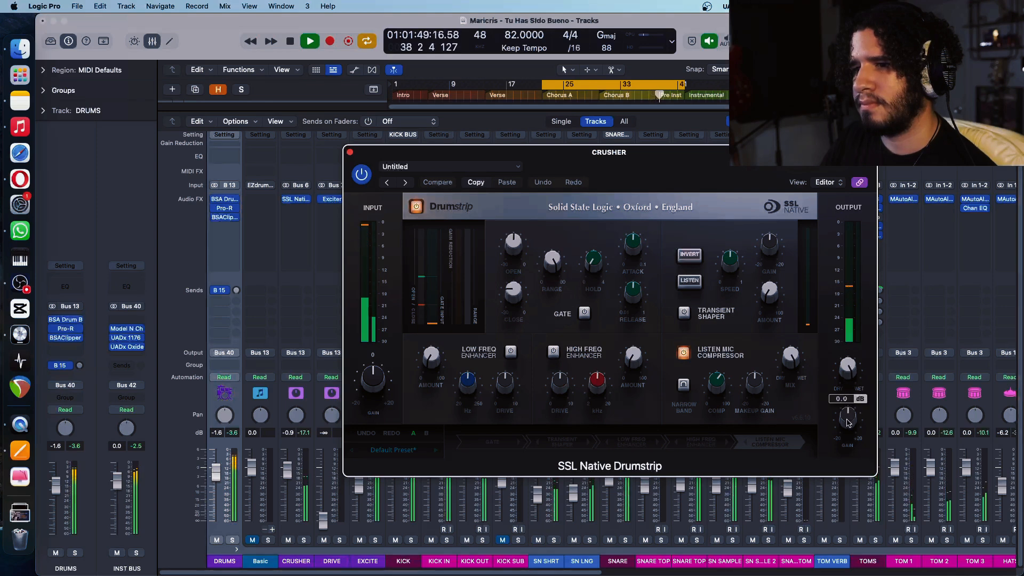
drag(717, 386, 741, 347)
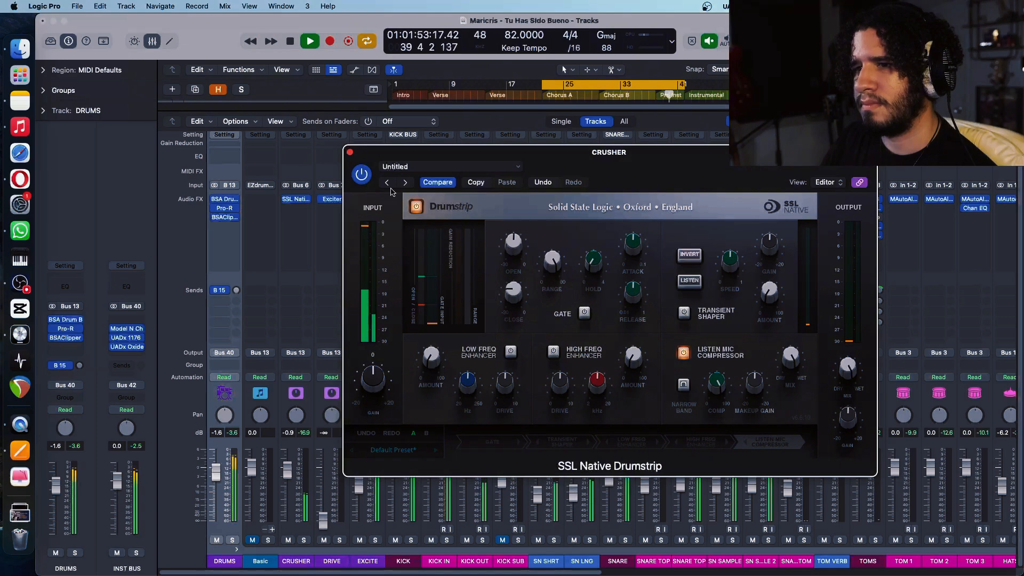
click(350, 152)
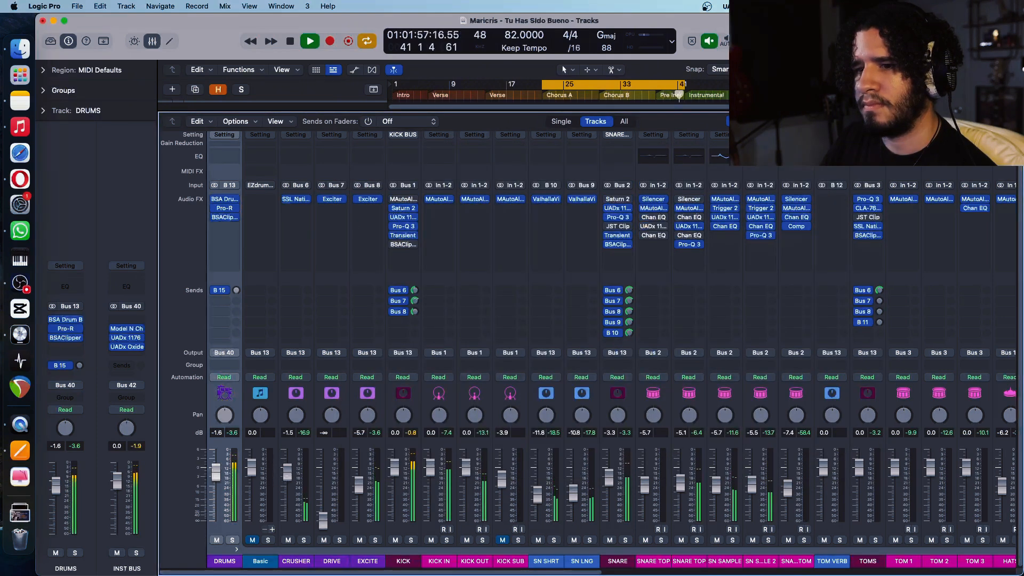
Step: Strongly raise the CRUSHER Drumstrip's output gain, set the CRUSHER fader to -5.0 dB after trying 6.0 dB, and clear its peak level
drag(287, 473, 287, 449)
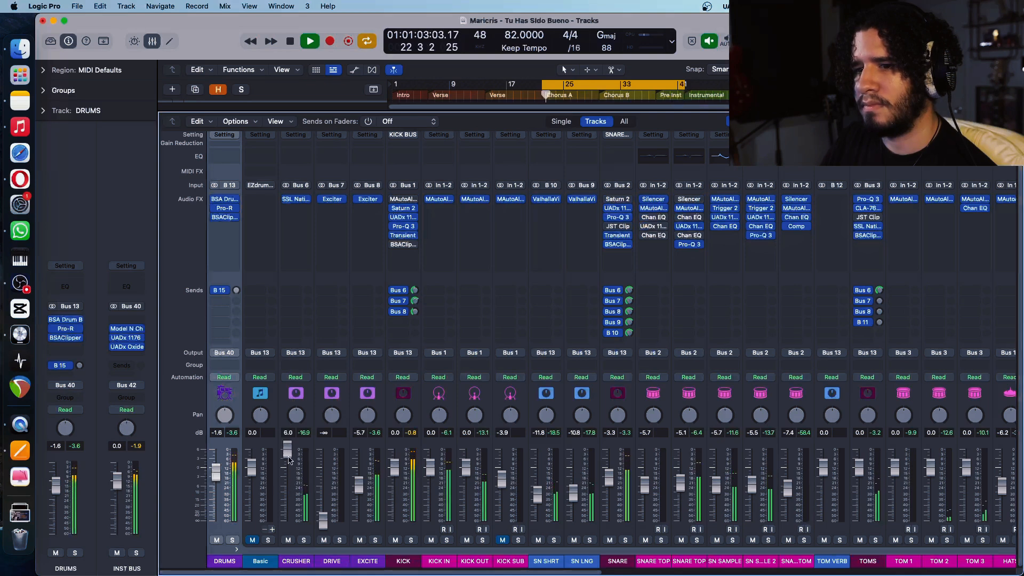
click(305, 202)
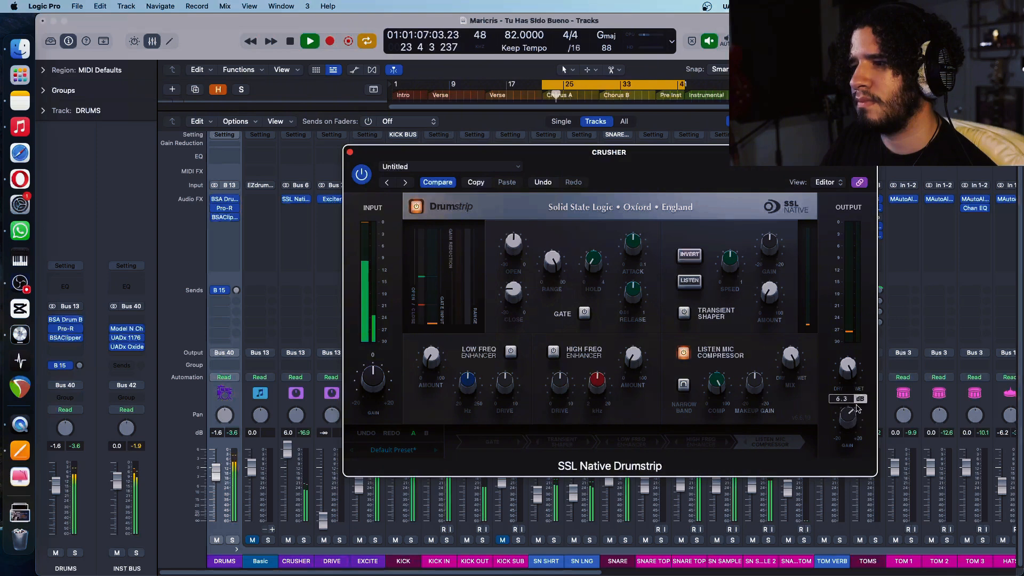
drag(858, 409, 859, 373)
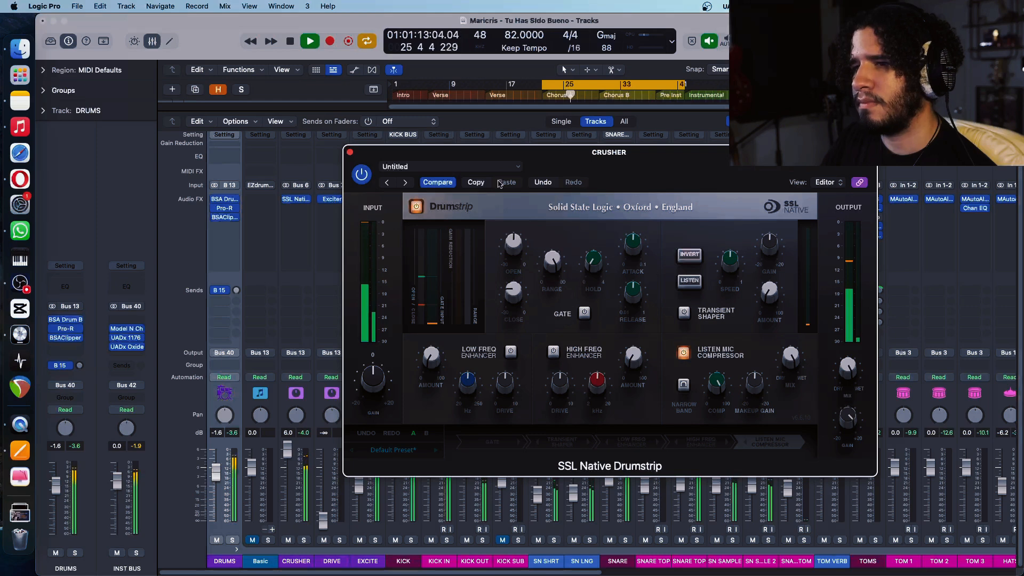
click(350, 152)
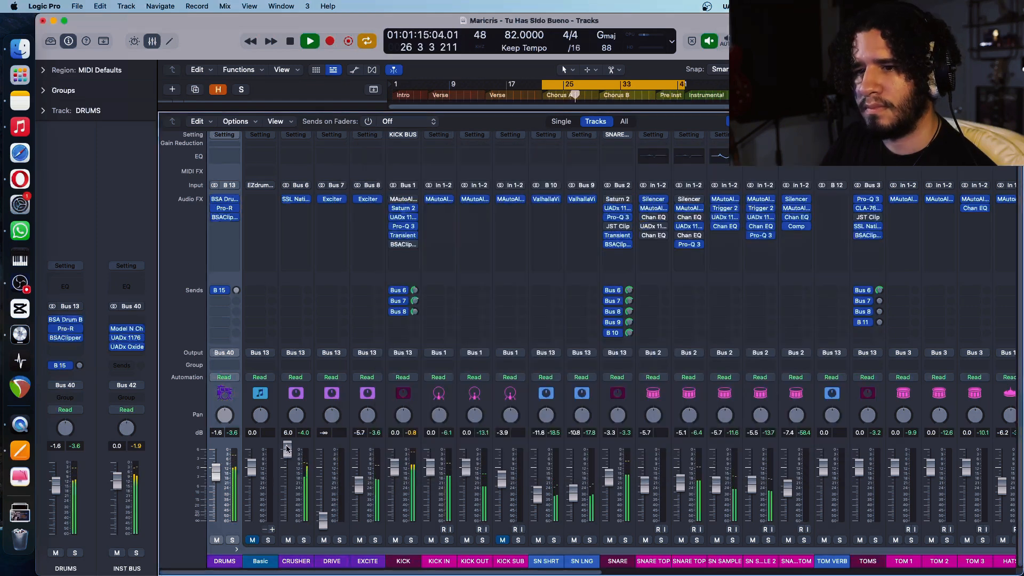
drag(287, 450, 287, 483)
click(307, 433)
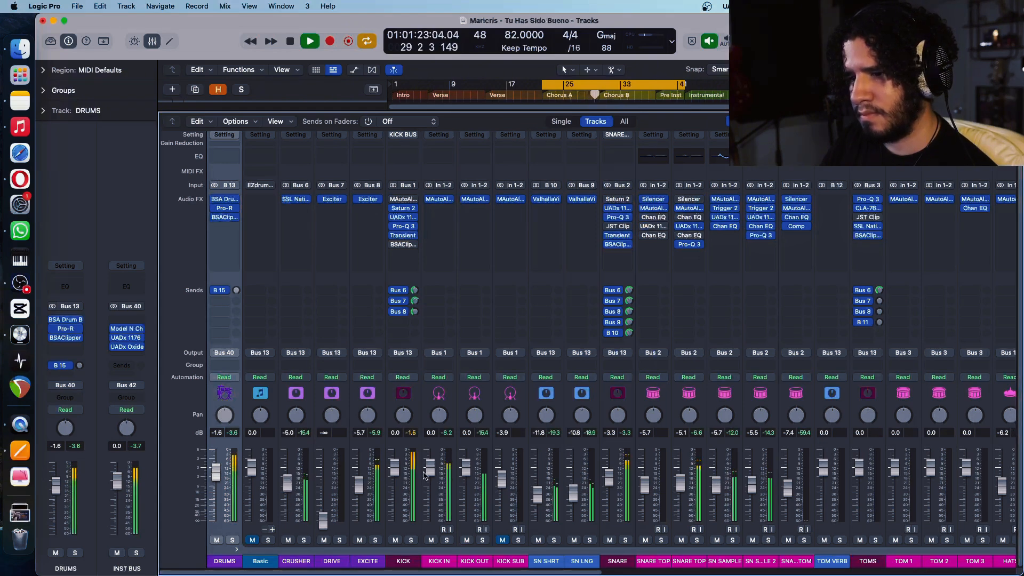
Step: Review the levels across the drum channels during playback, stop playback and collapse the DRUMS stack
scroll(507, 478, right, 10)
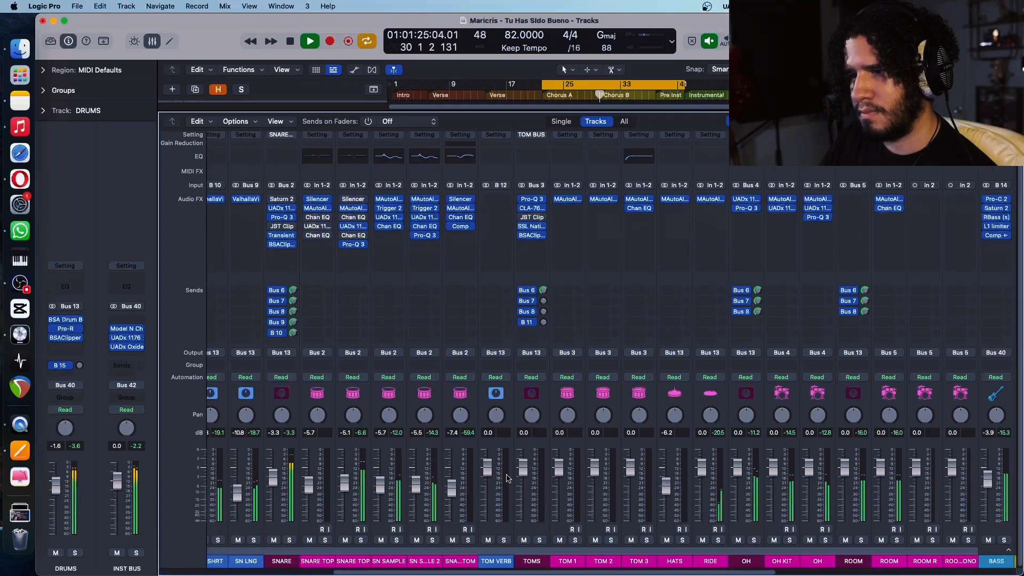
scroll(480, 490, left, 4)
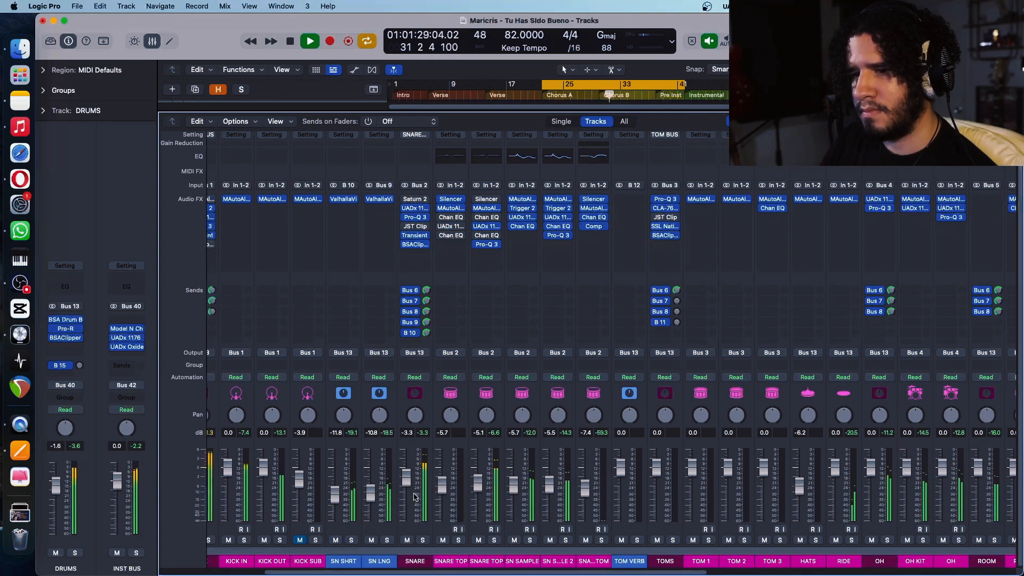
key(space)
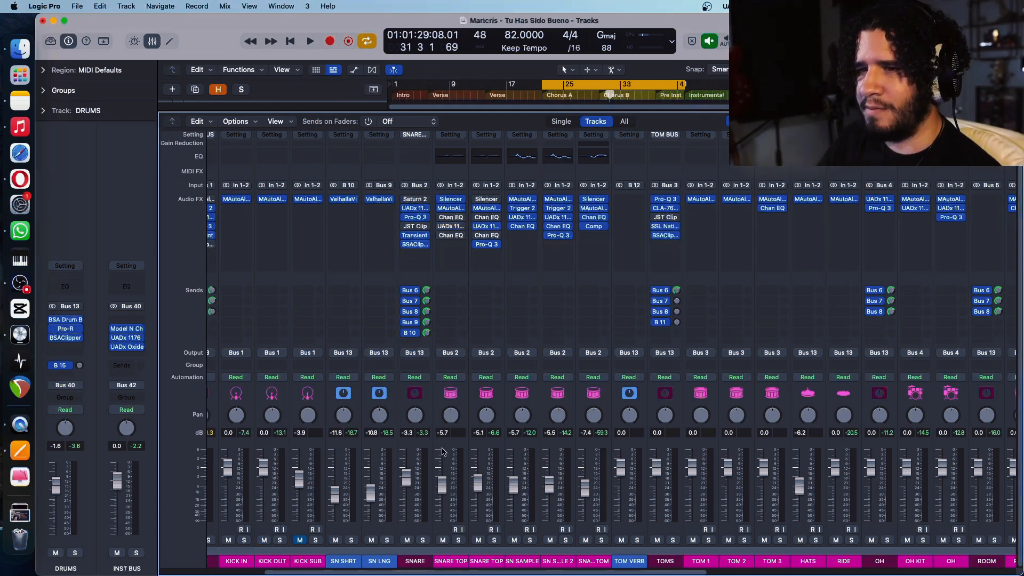
scroll(500, 482, left, 5)
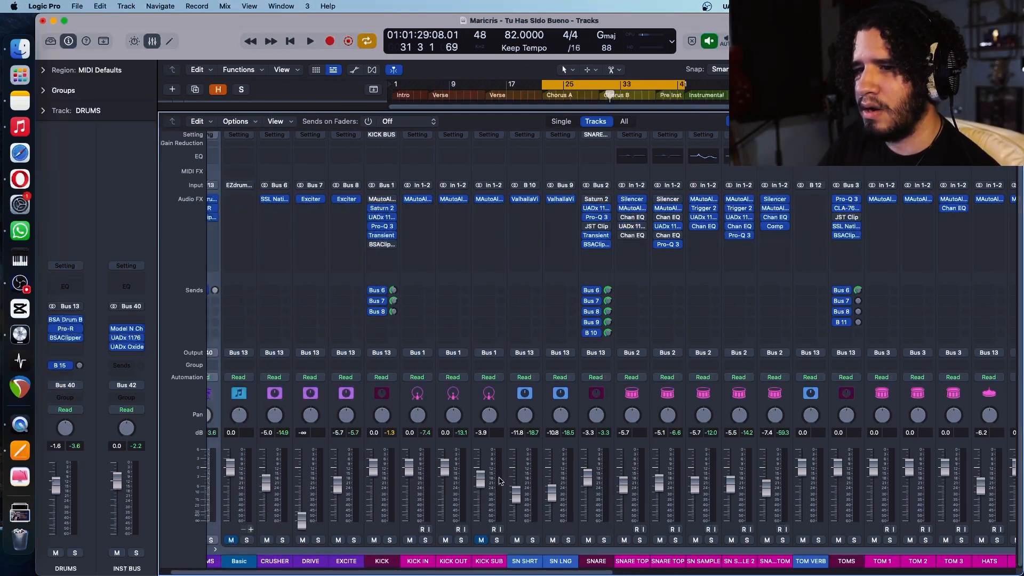
scroll(573, 476, left, 1)
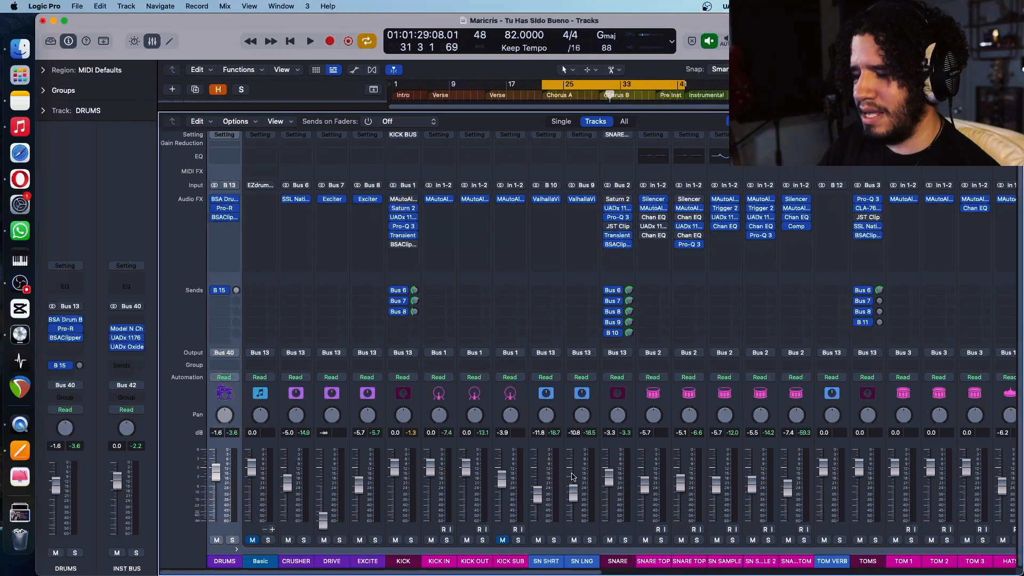
click(236, 552)
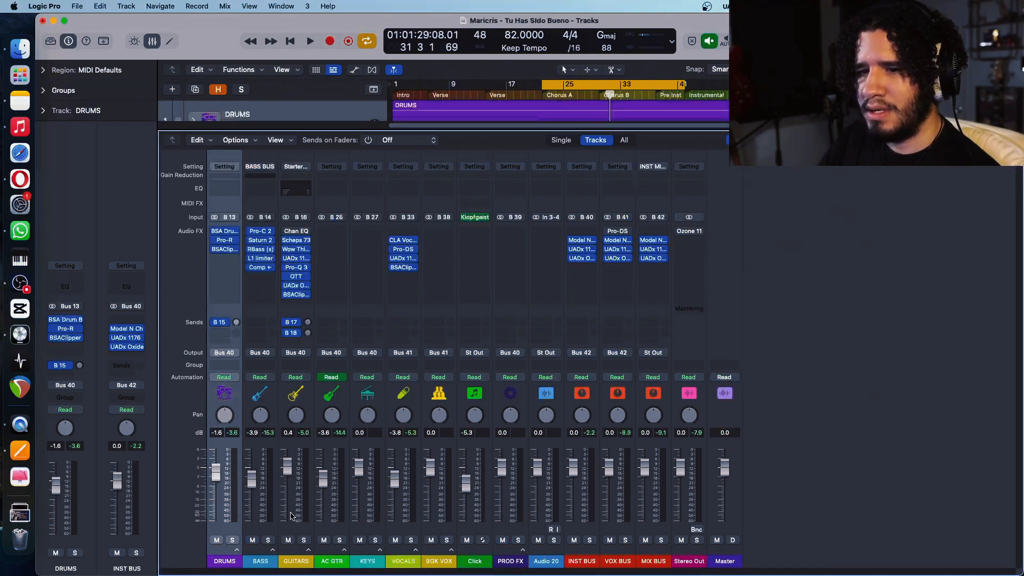
Step: Play the mix with VOCALS muted and lower the faders to -7.0 dB on BASS, -0.3 dB on GUITARS and -3.6 dB on DRUMS
click(260, 530)
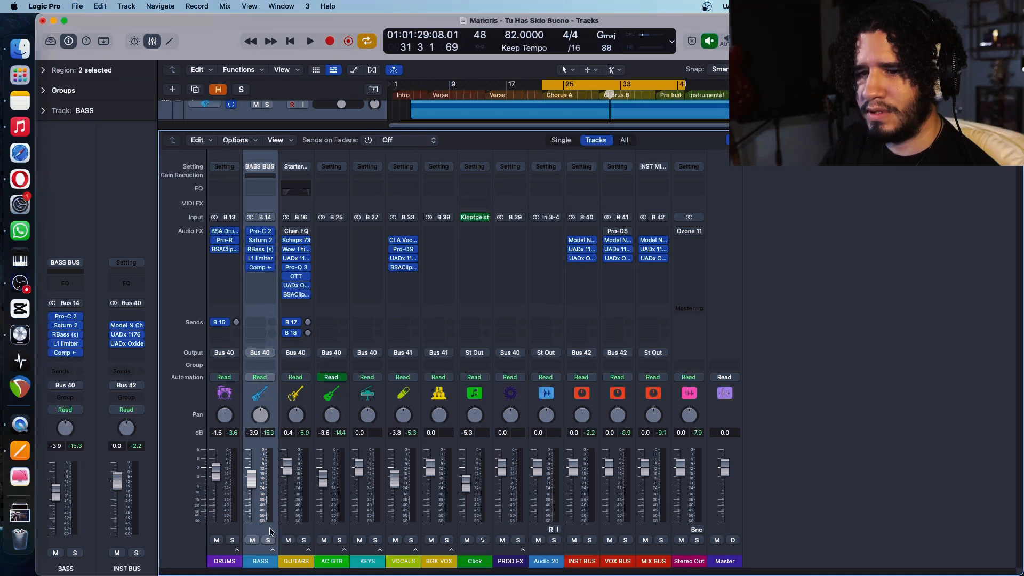
mouse_move(254, 486)
mouse_down()
mouse_move(290, 481)
mouse_move(253, 491)
mouse_up()
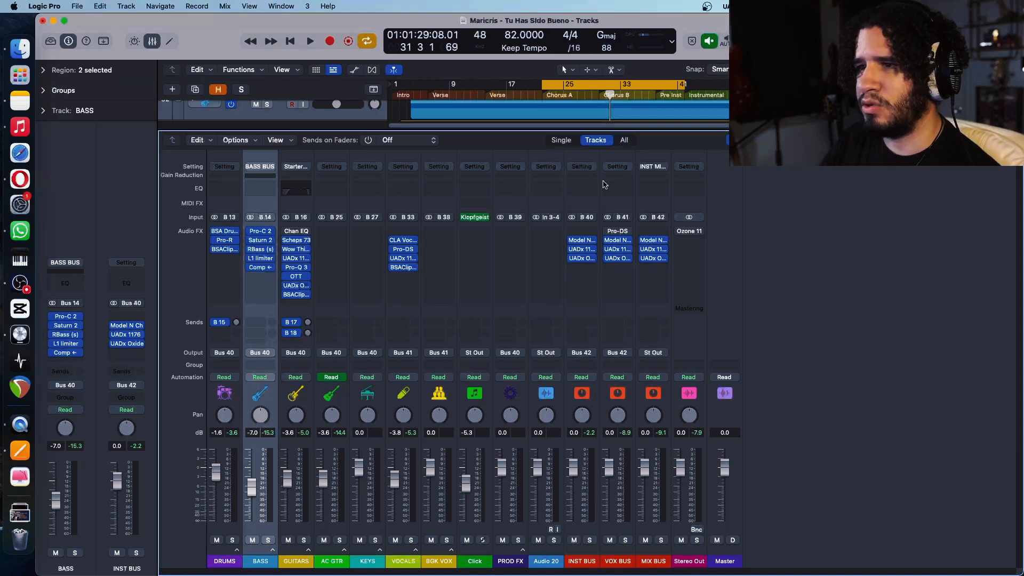
key(space)
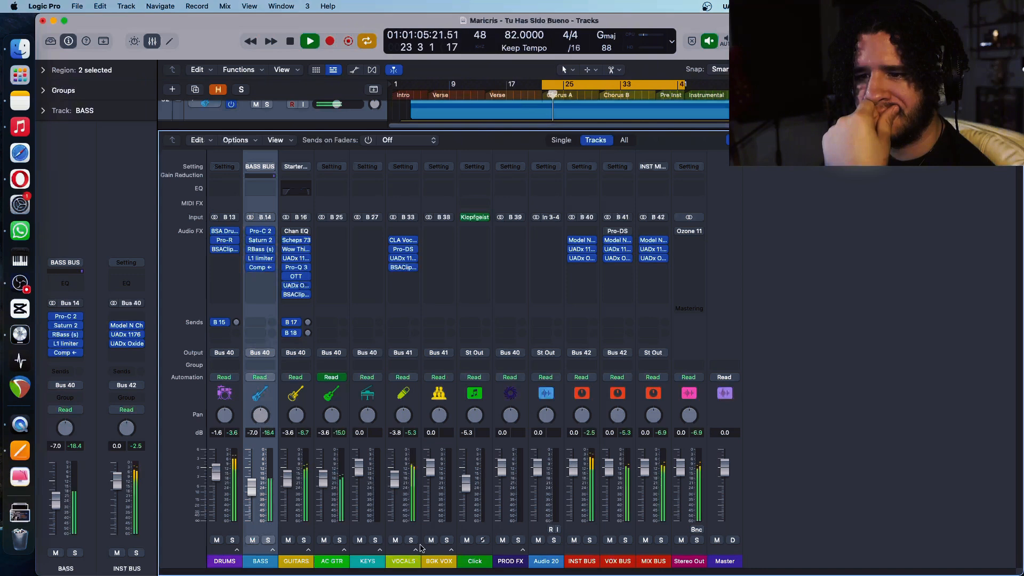
click(394, 540)
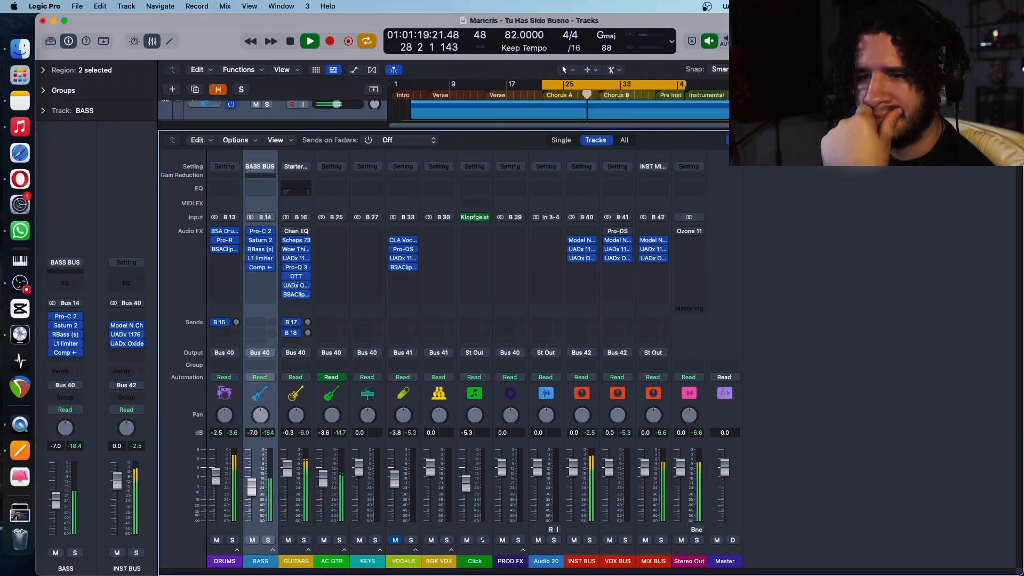
click(233, 432)
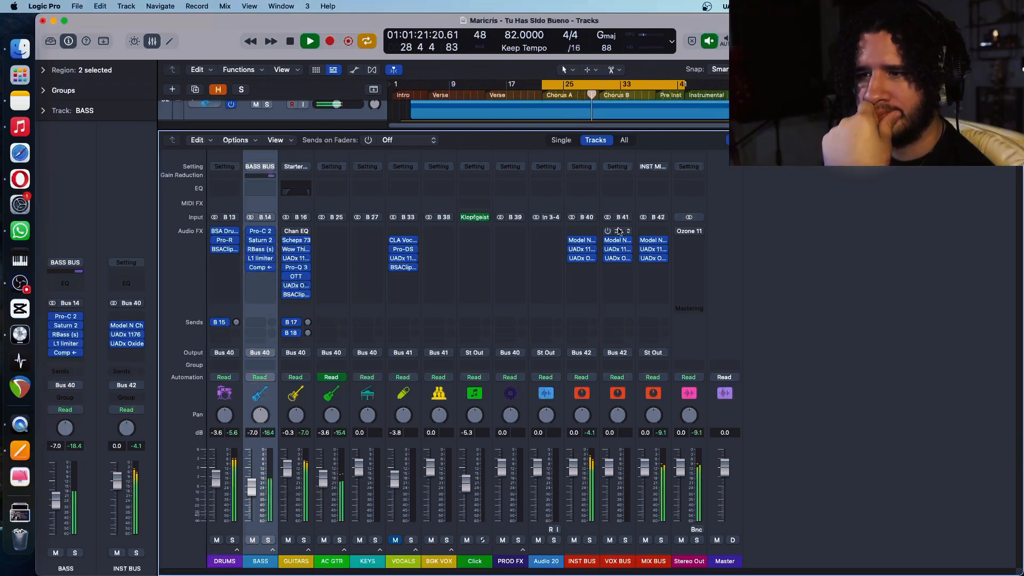
Step: Bypass the INST BUS Model N Channel, and in its UADx 1176 compressor reduce the input slightly and pick the lowest ratio
click(580, 249)
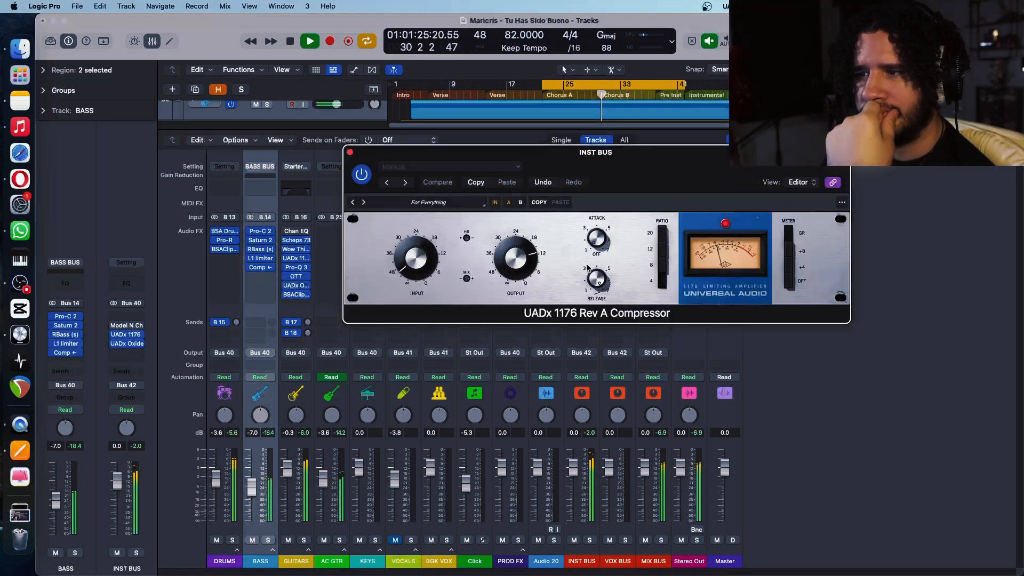
drag(414, 265, 414, 268)
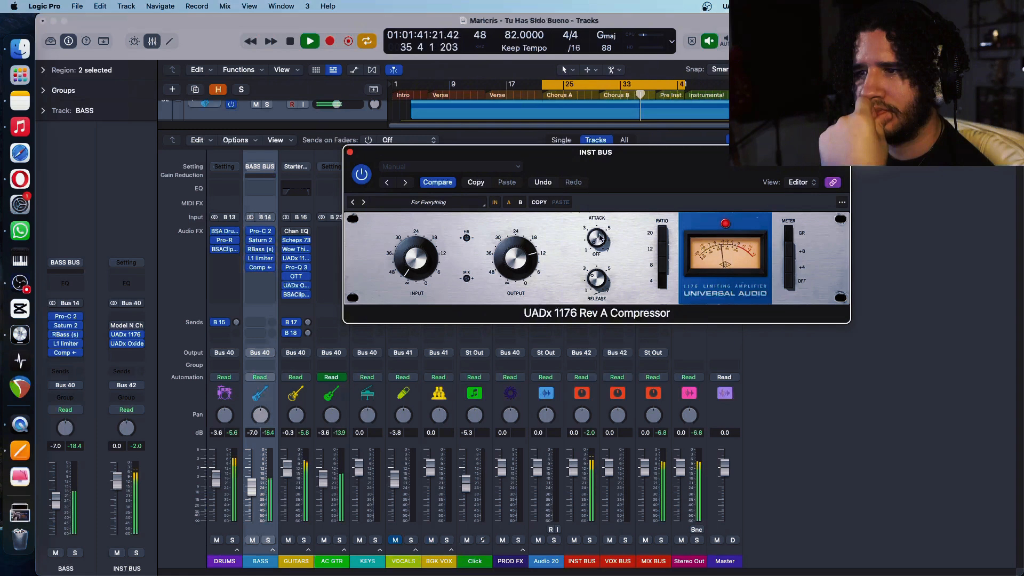
click(664, 286)
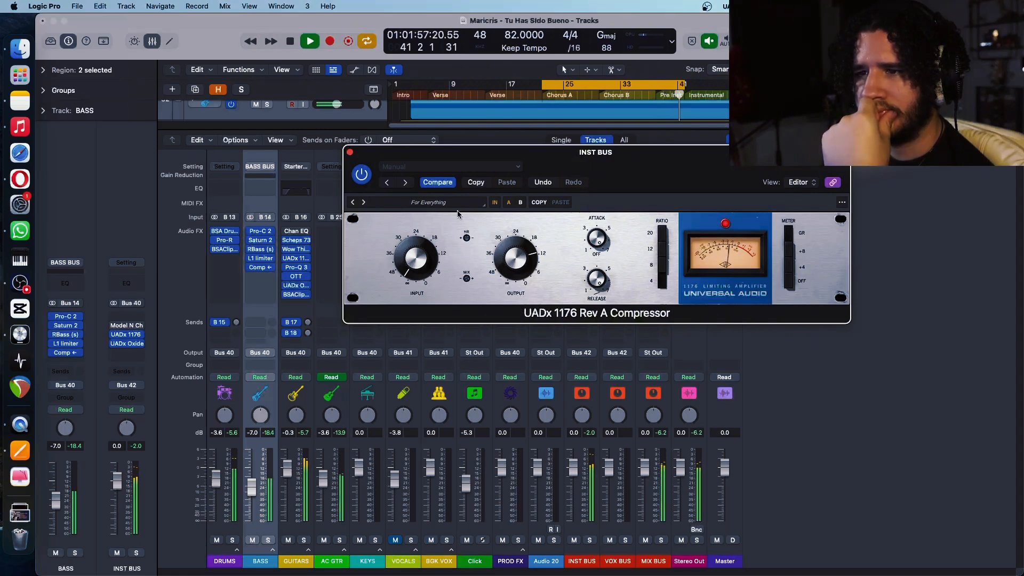
click(350, 153)
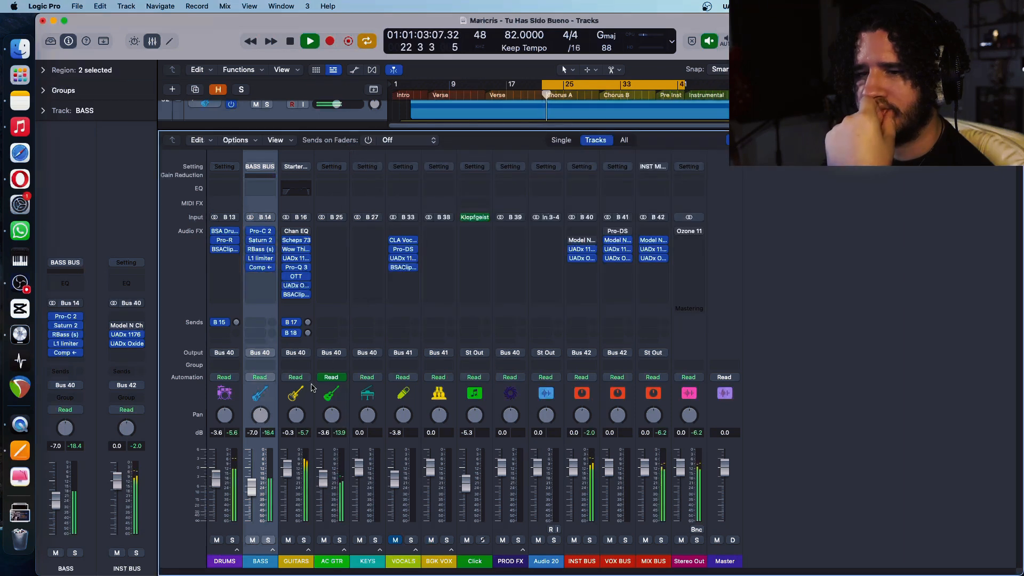
Step: Briefly solo DRUMS, then expand the stack and set the first ROOM mic fader to -5.8 dB after trying -9.8 dB and auditioning it in solo
click(234, 540)
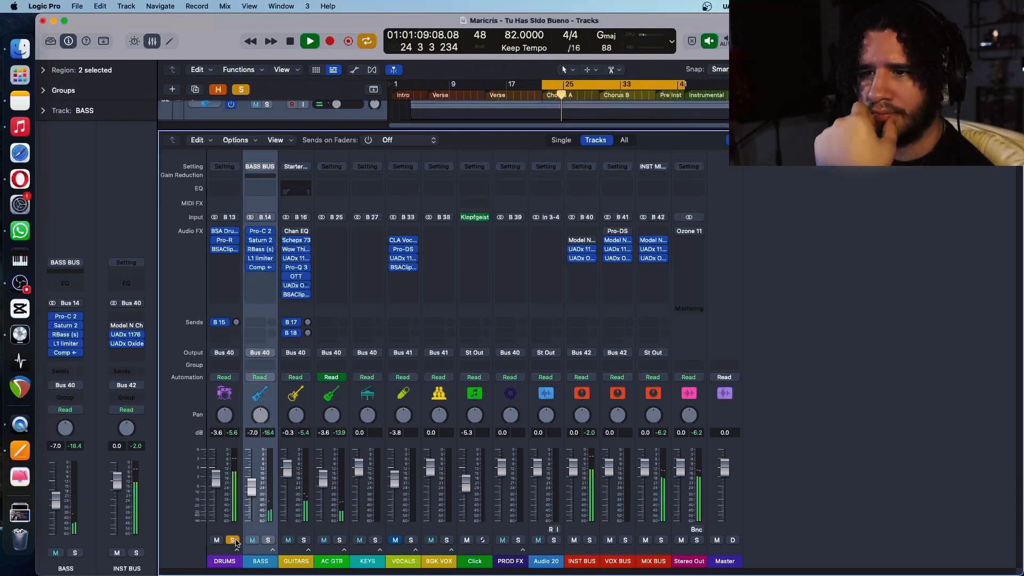
click(232, 540)
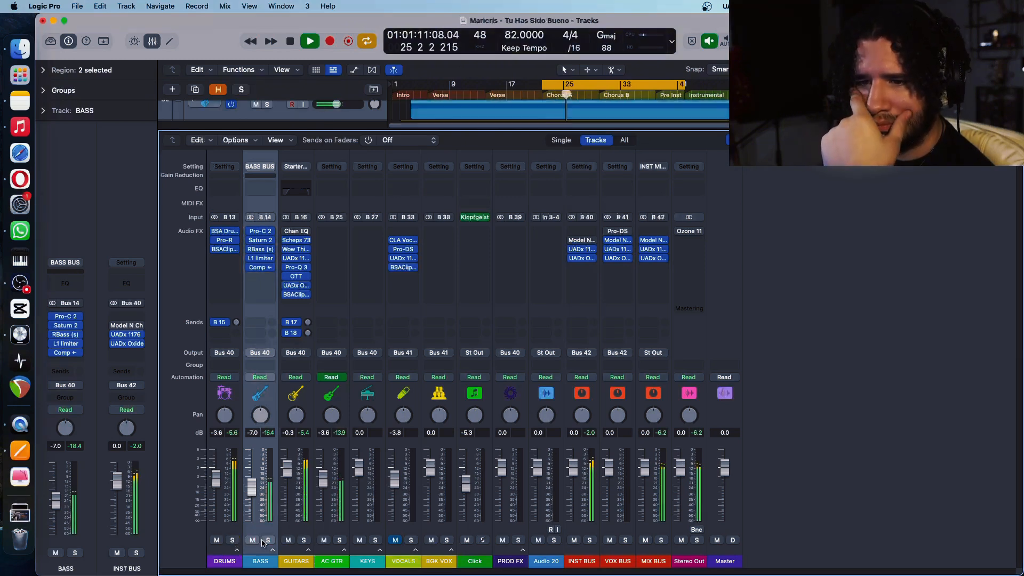
click(237, 550)
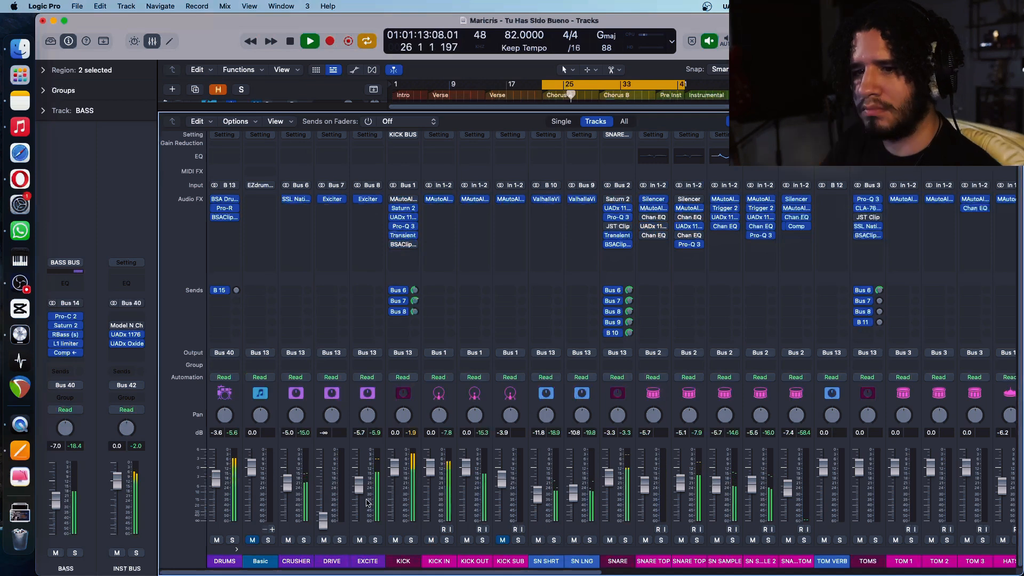
scroll(368, 503, right, 5)
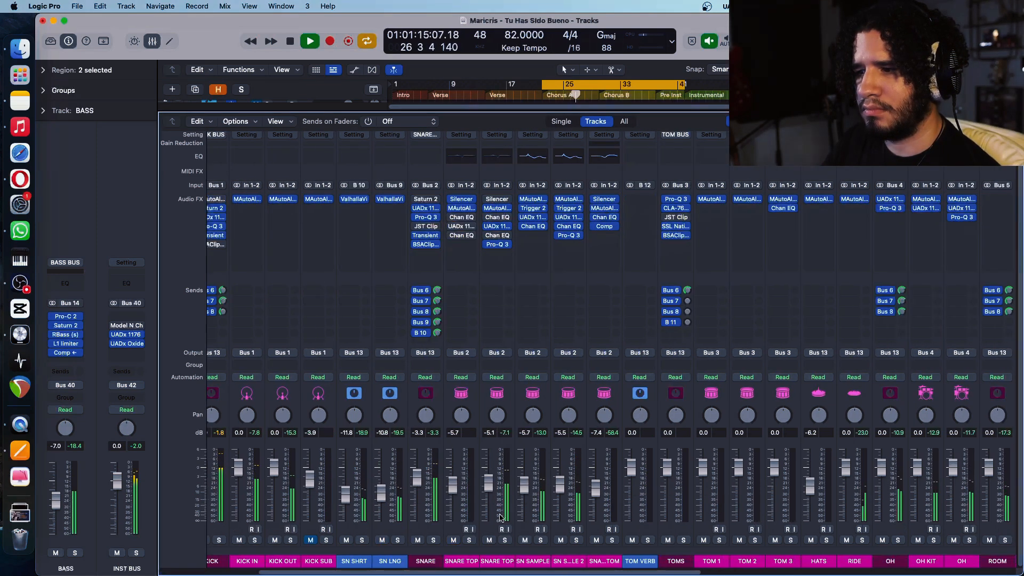
scroll(635, 507, right, 10)
drag(635, 513, 635, 533)
drag(630, 484, 630, 491)
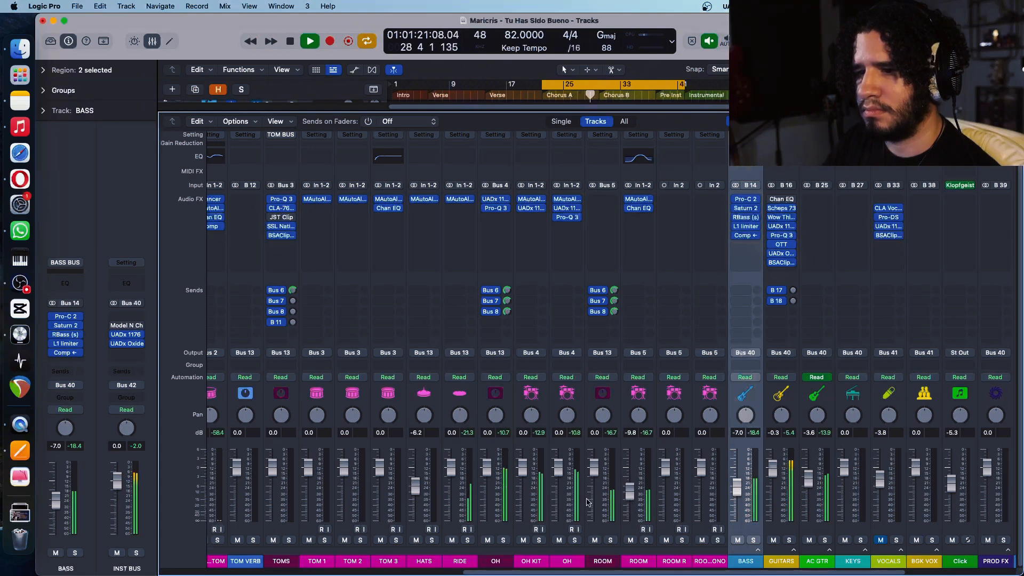
click(646, 540)
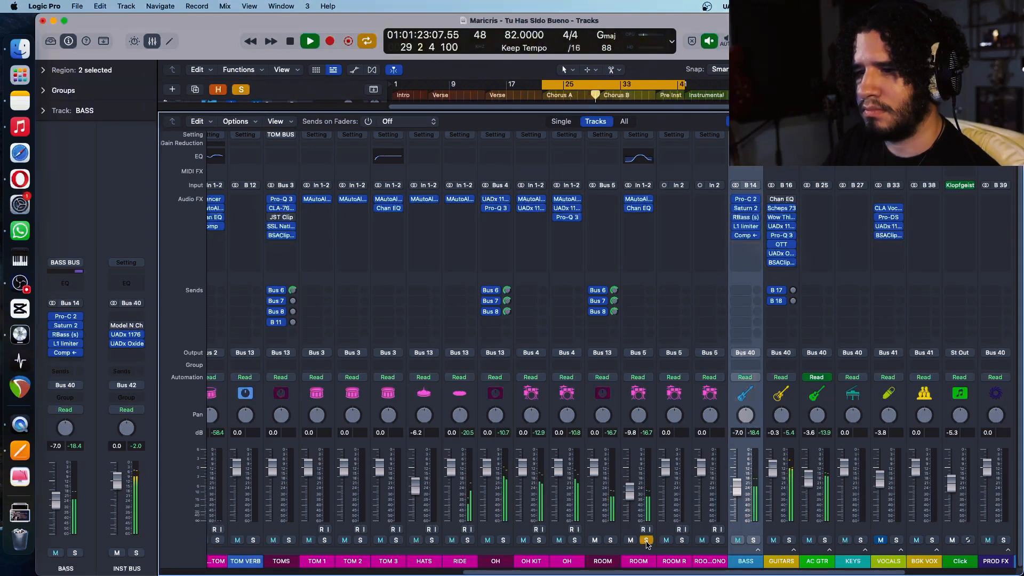
click(646, 540)
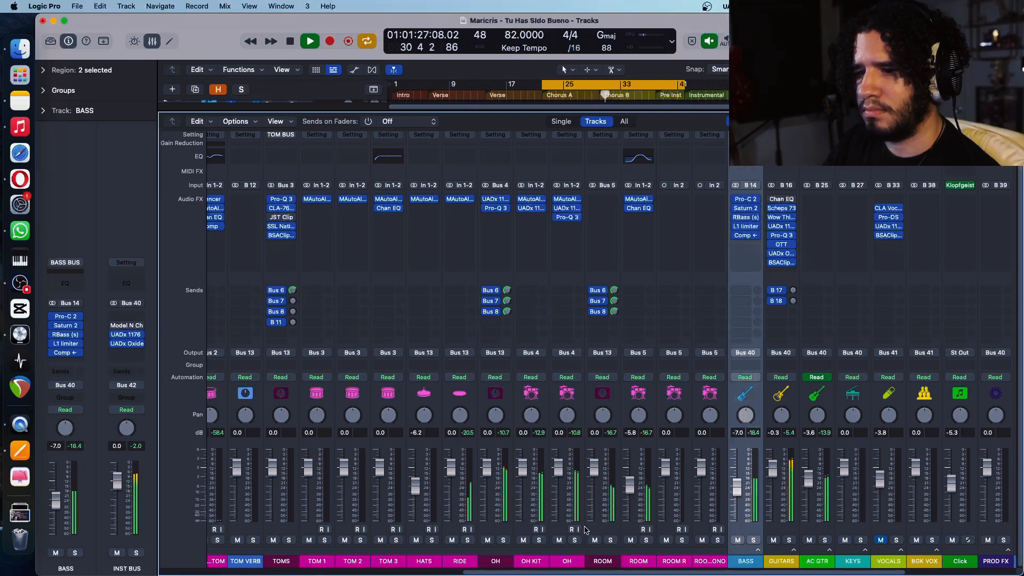
Step: Raise both snare reverbs together, setting SN SHRT to -4.1 dB and SN LNG to -3.1 dB
scroll(596, 517, left, 10)
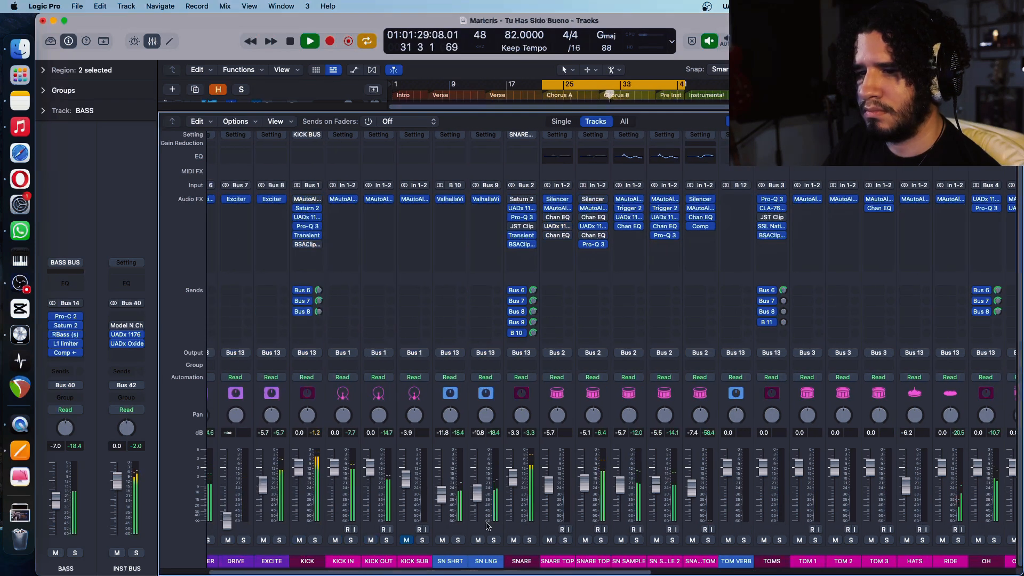
drag(456, 530, 479, 529)
drag(477, 493, 477, 478)
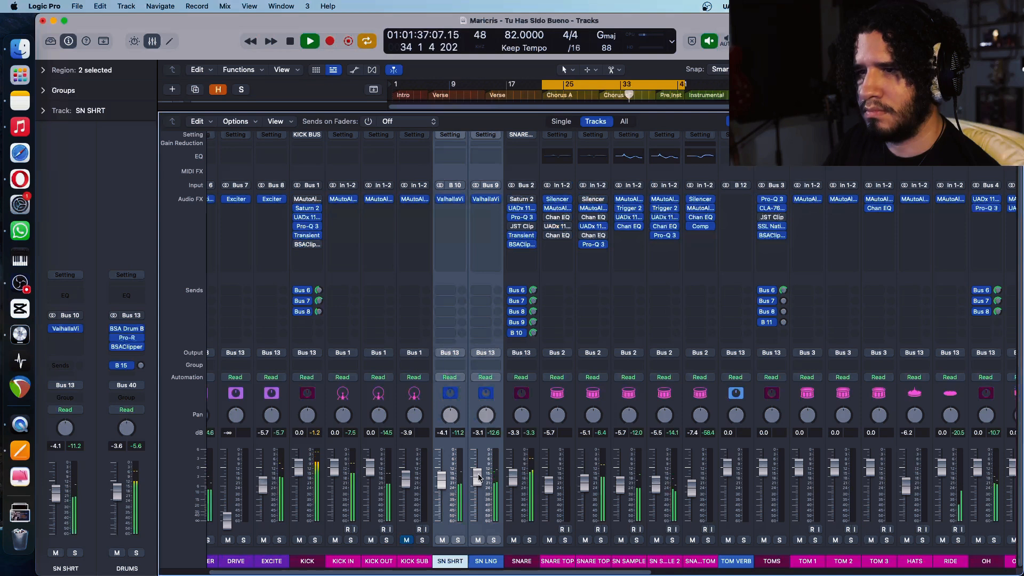
scroll(441, 528, left, 4)
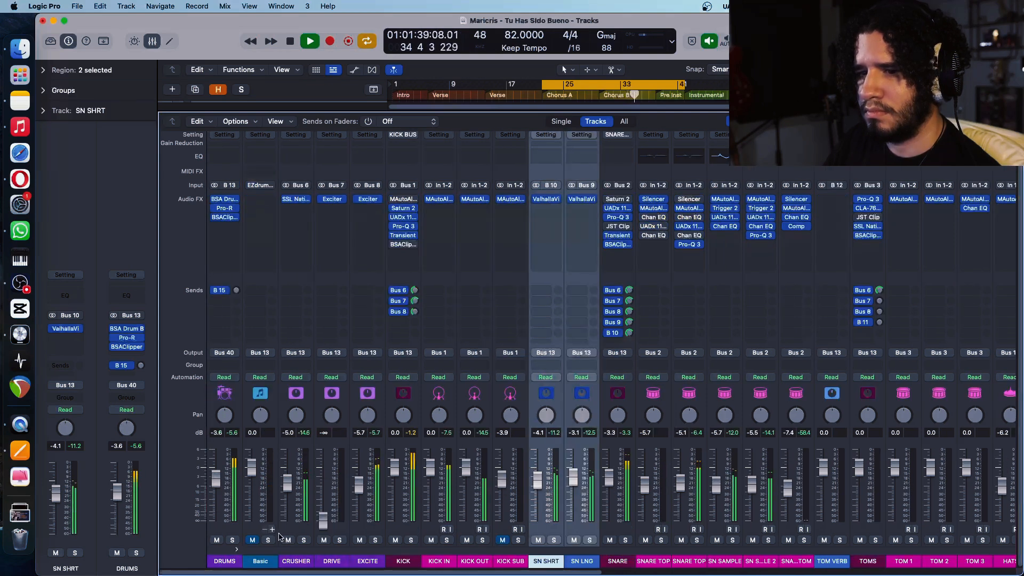
Step: Replay from the second Verse and from just before Chorus A to check the drums, and collapse the DRUMS stack
click(501, 96)
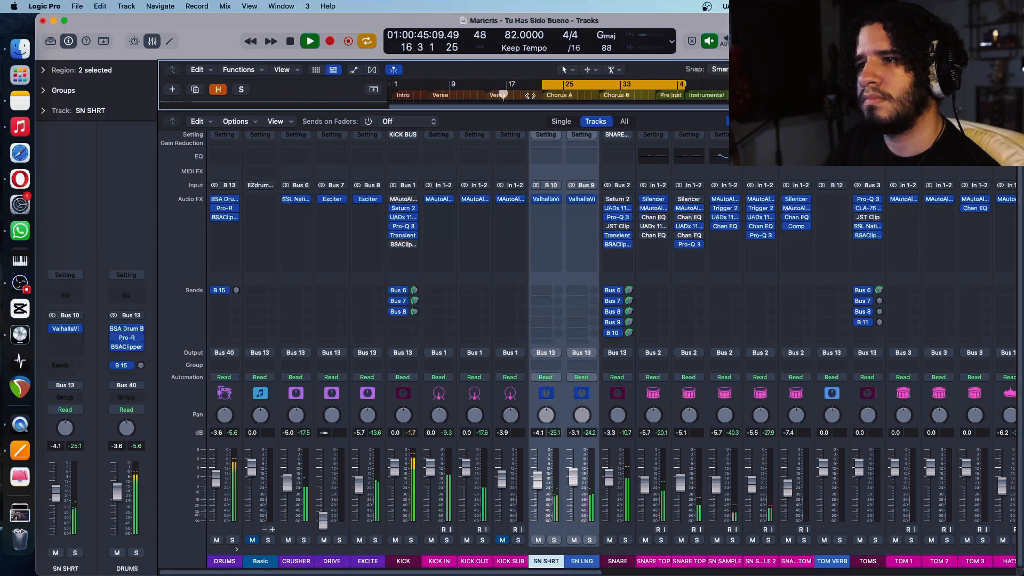
click(529, 95)
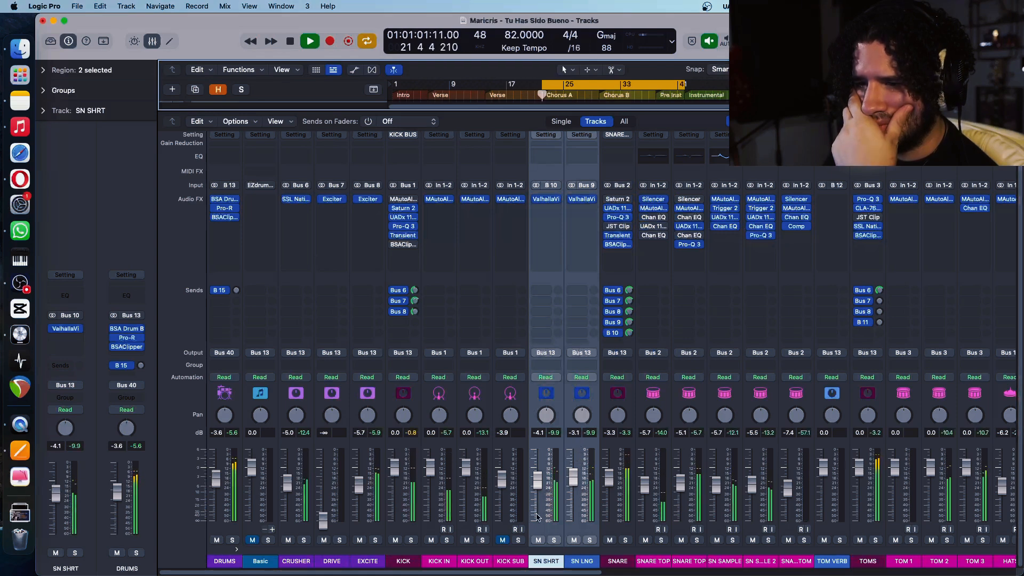
click(236, 549)
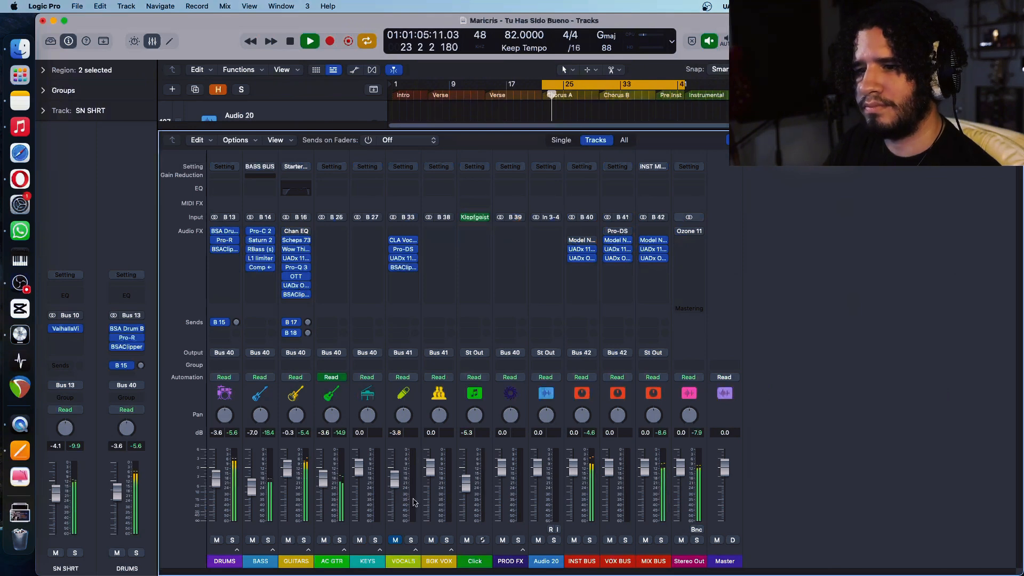
Step: Unmute VOCALS, and raise the BASS fader to -3.7 dB and the DRUMS fader to -1.9 dB
click(395, 540)
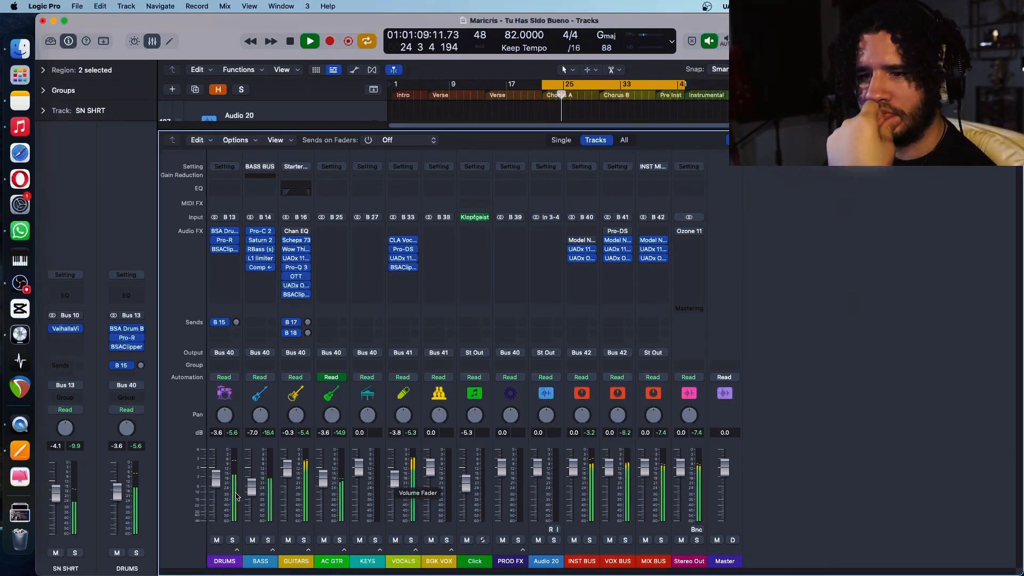
drag(252, 487, 251, 479)
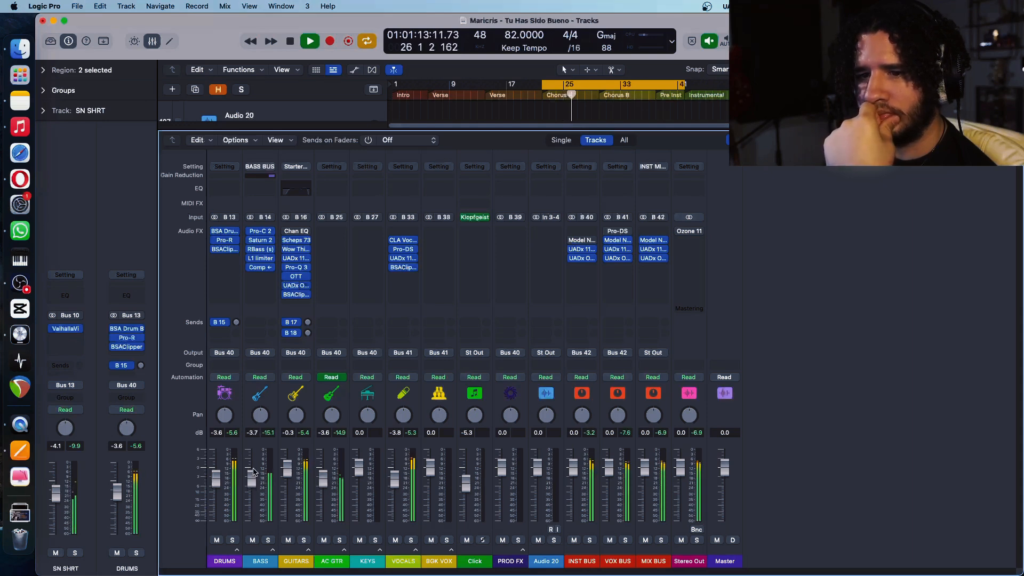
drag(216, 484, 215, 473)
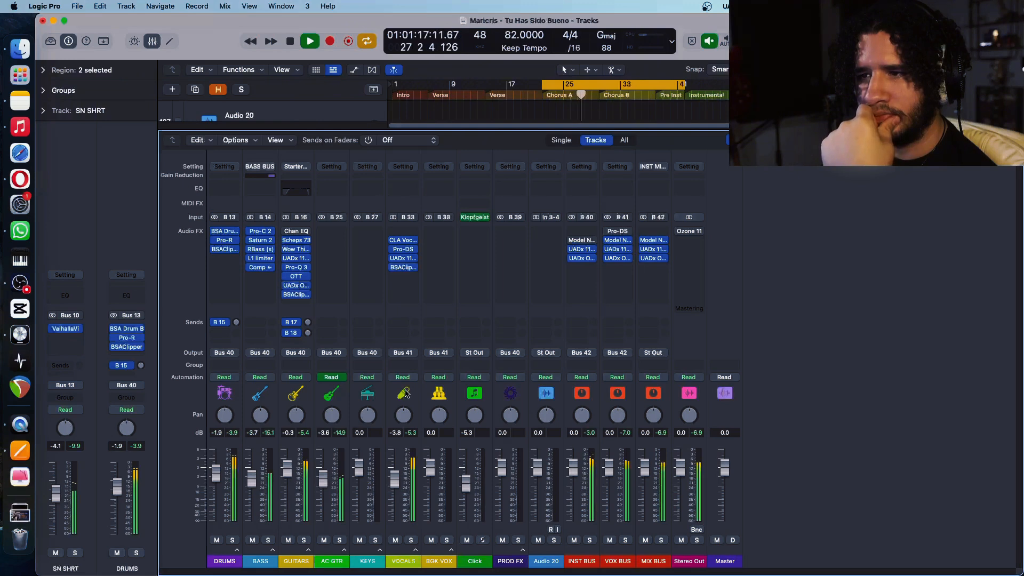
Step: Check the gain reduction in the INST BUS UADx 1176 compressor, close it and stop playback
click(583, 249)
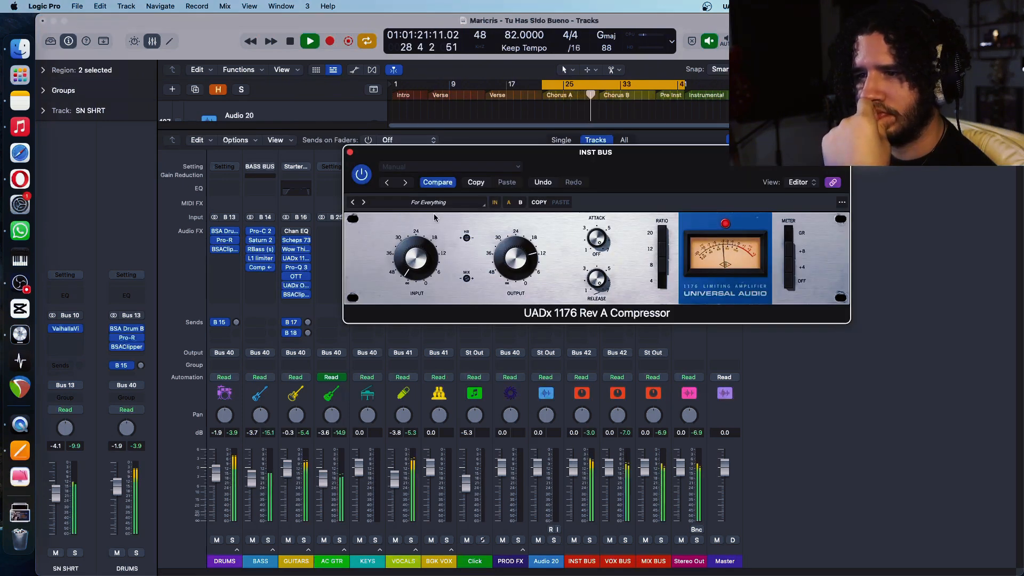
click(350, 153)
key(space)
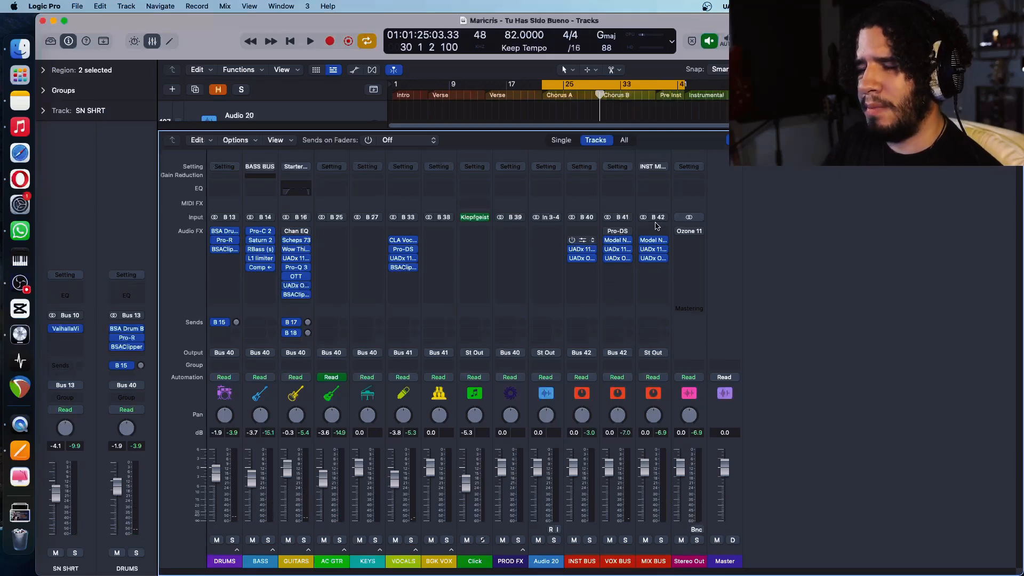
Step: Inspect the Model N Channel on INST BUS and play the song from just before Chorus A
click(632, 241)
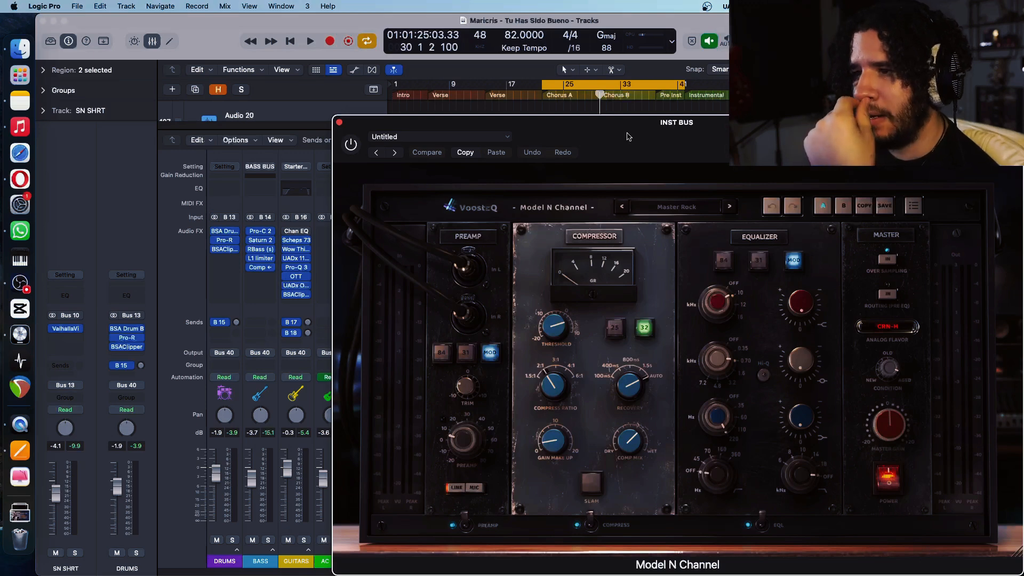
drag(628, 136, 514, 89)
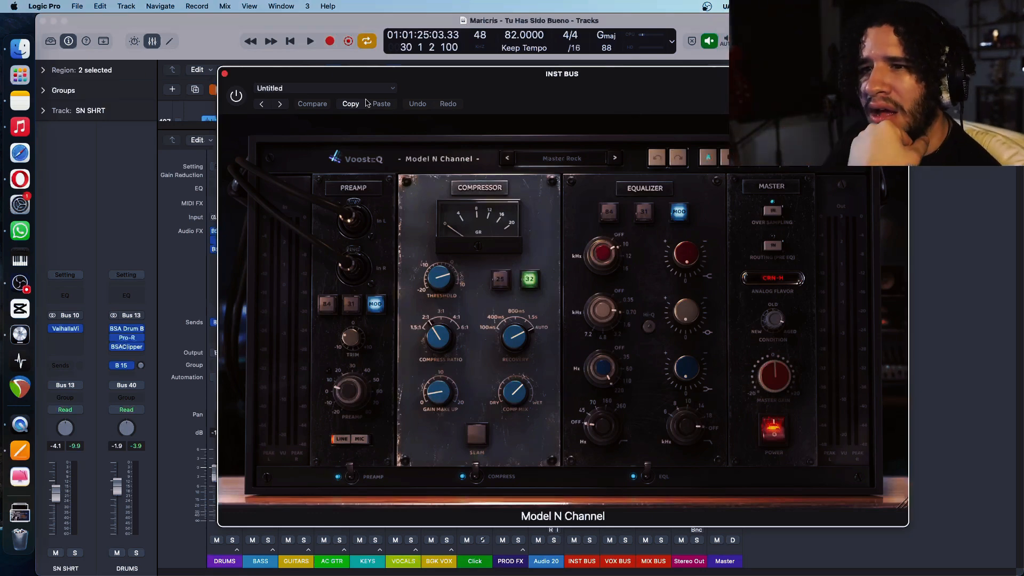
click(224, 75)
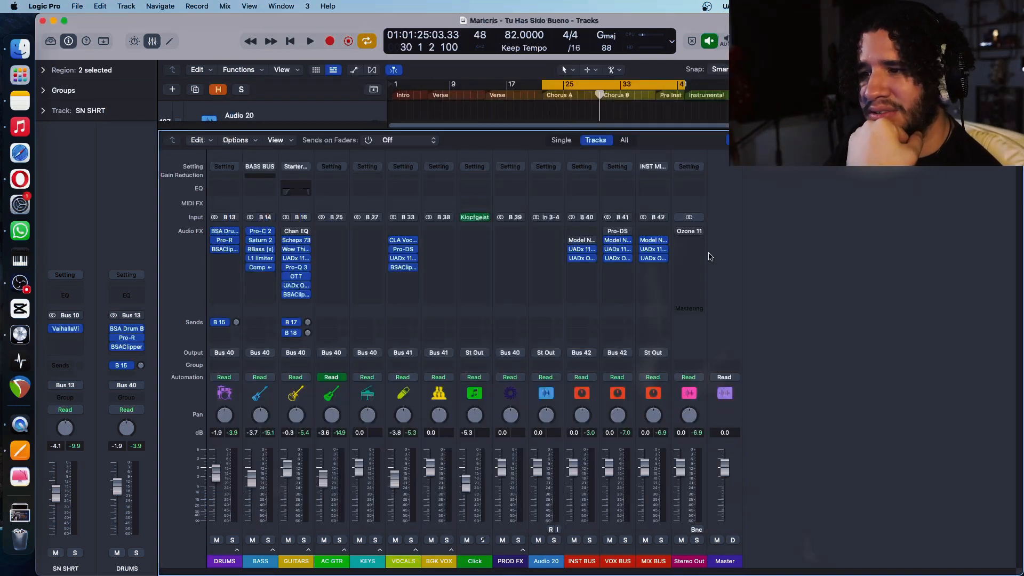
click(585, 241)
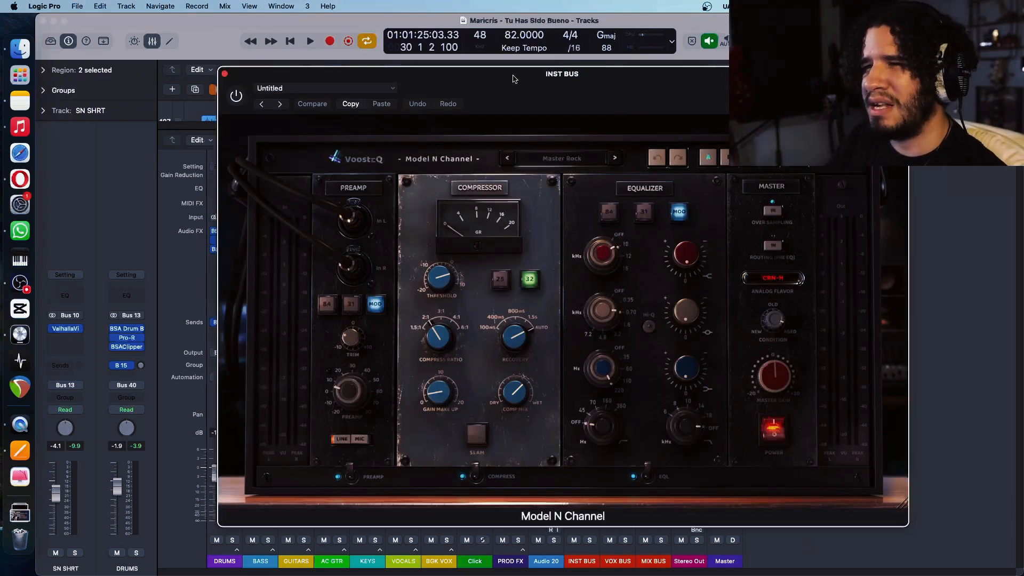
drag(513, 79, 515, 114)
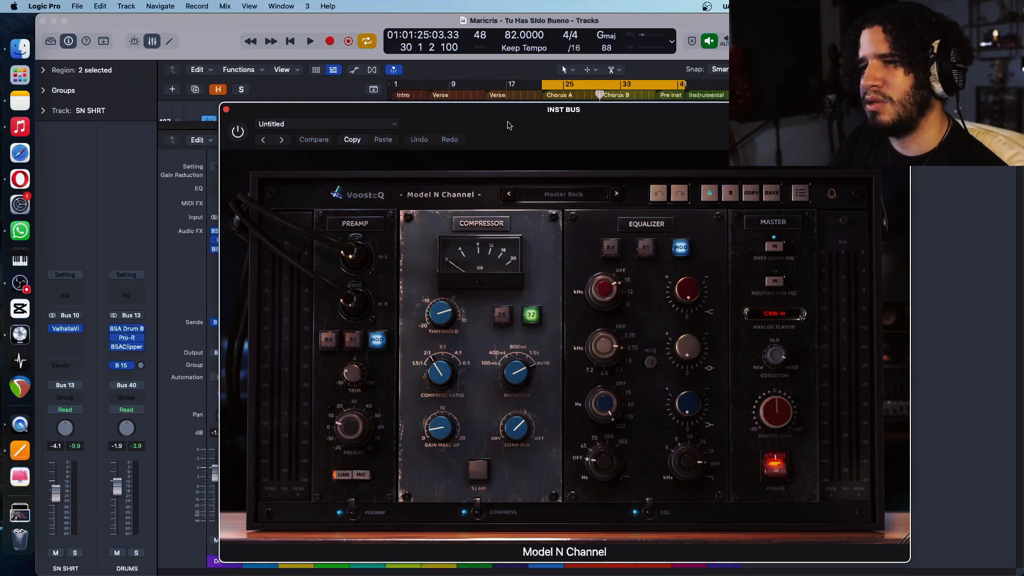
key(space)
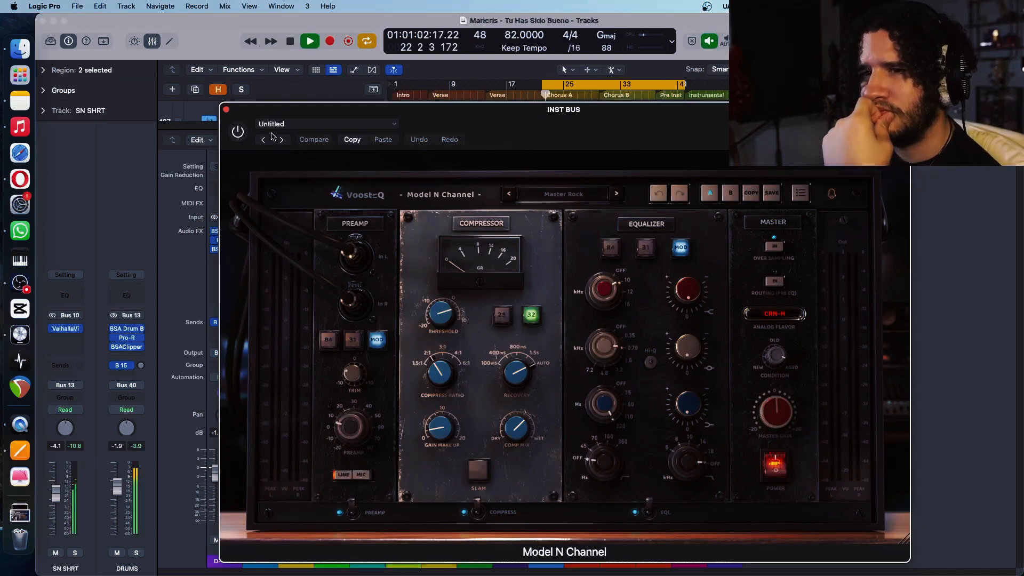
Step: Enable the INST BUS Model N Channel, set its preamp to -20.0 dB and trim to -10.0 dB, and bypass and close it
click(238, 131)
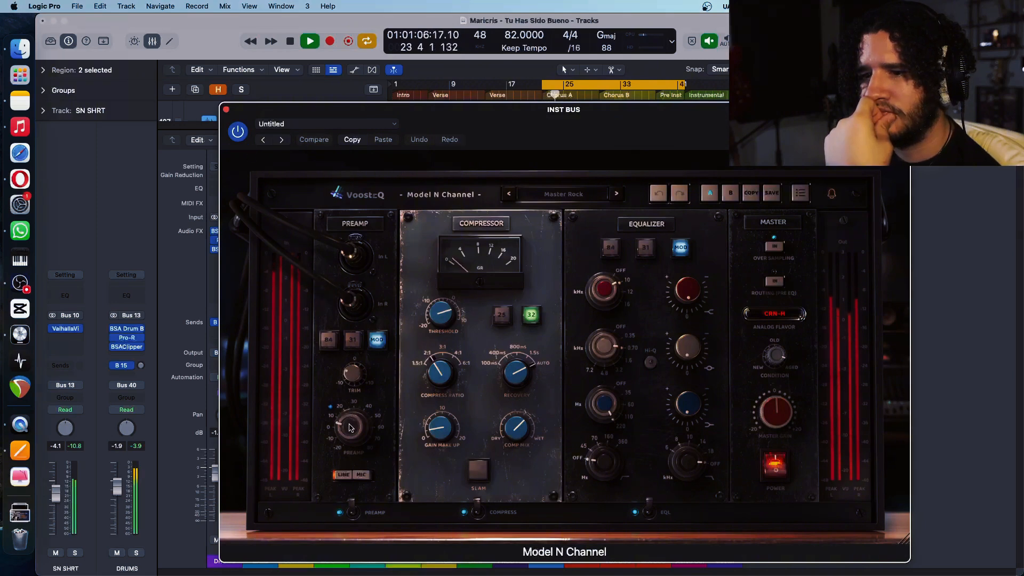
drag(351, 427, 350, 464)
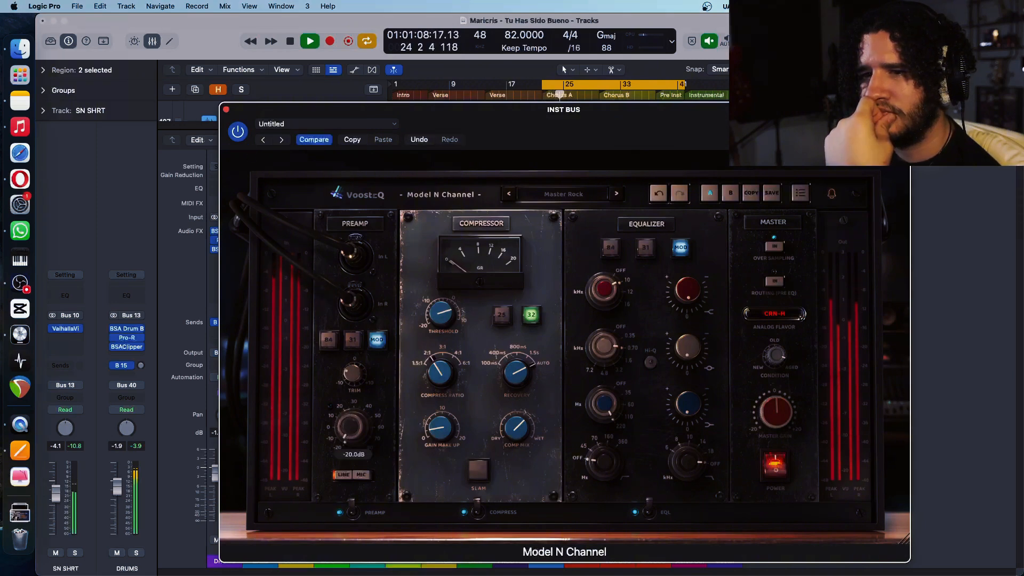
drag(351, 427, 350, 384)
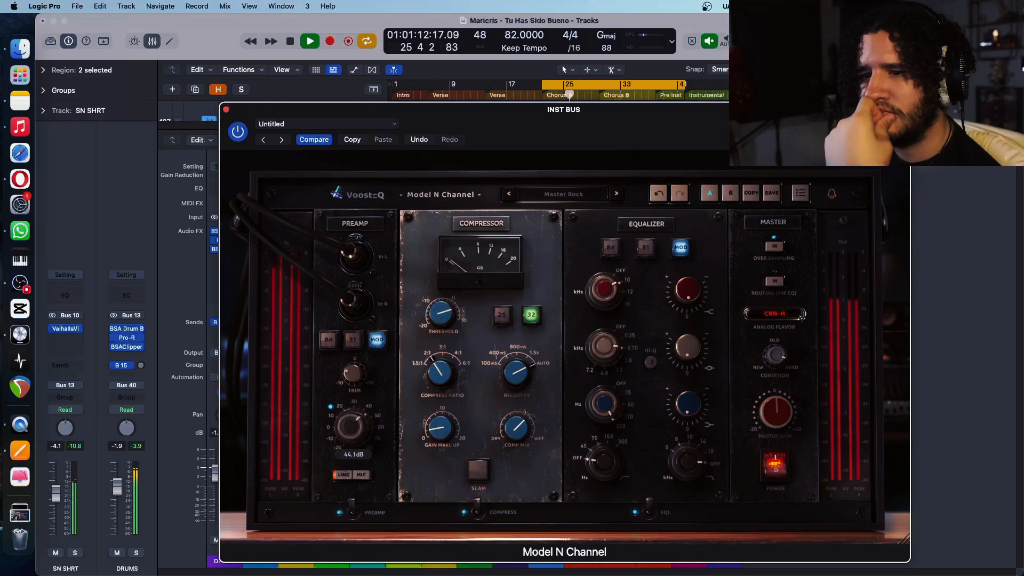
drag(350, 427, 350, 464)
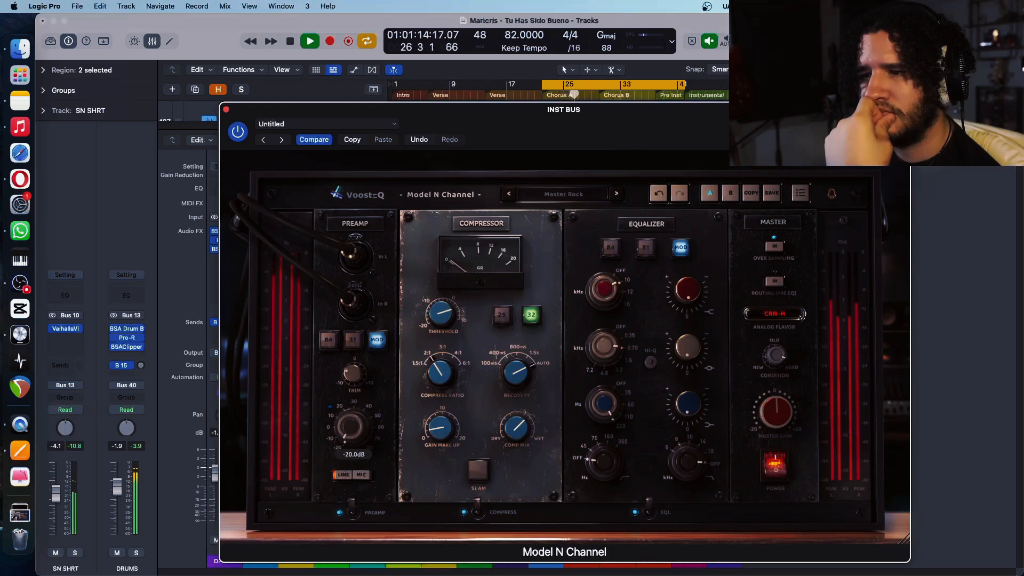
drag(352, 373, 352, 387)
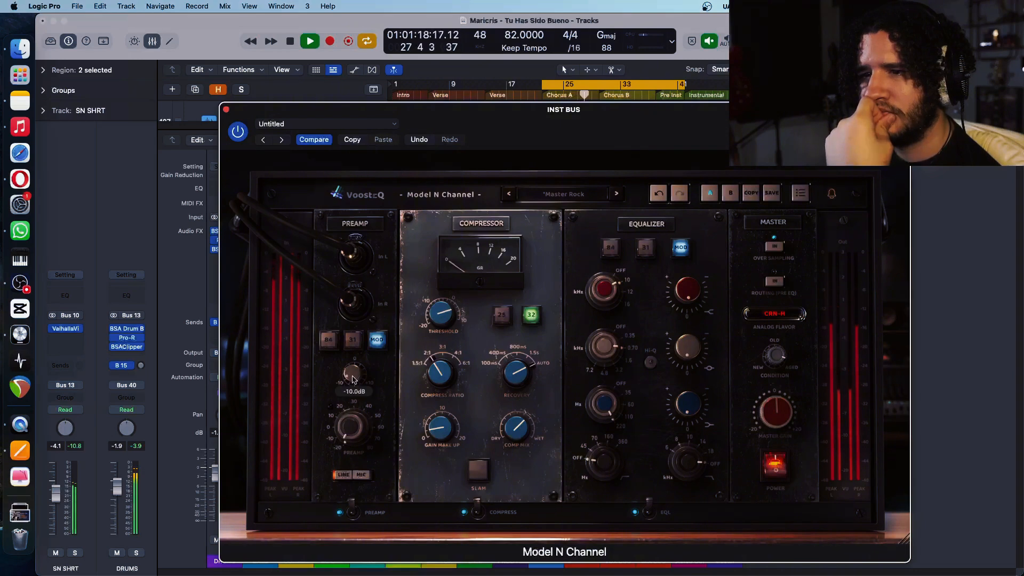
click(239, 132)
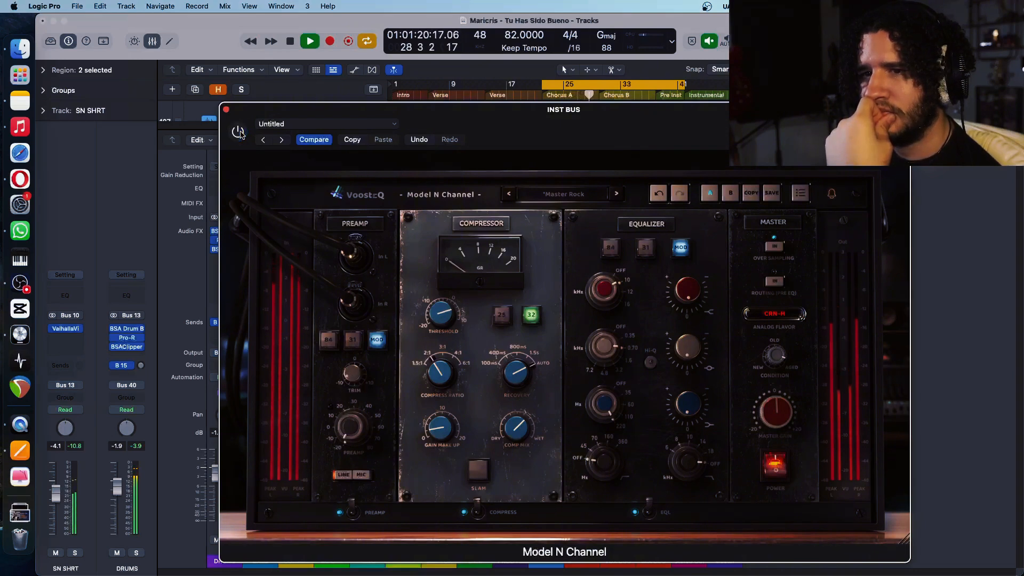
click(226, 109)
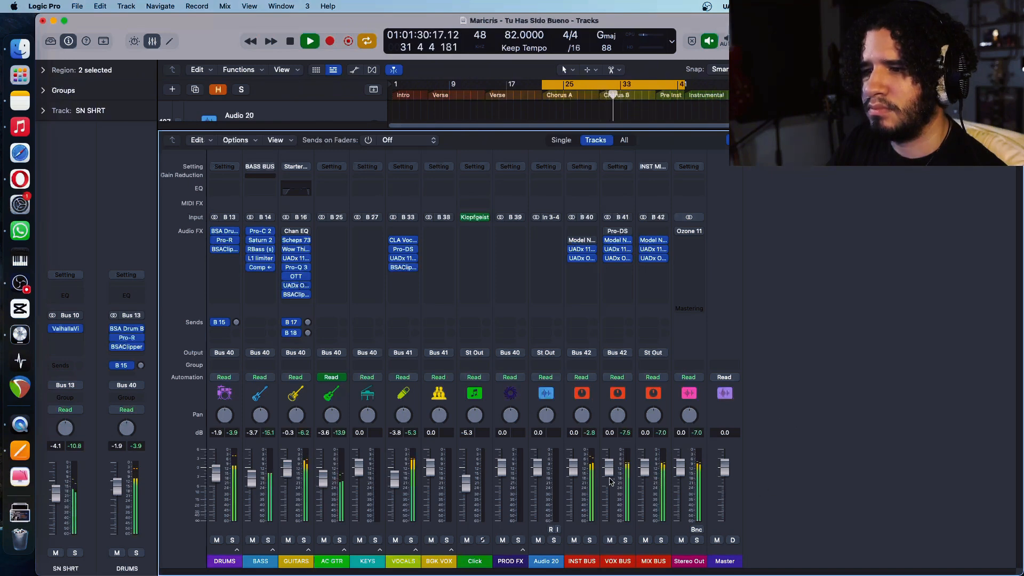
Step: Raise VOCALS to -3.0 dB and DRUMS and GUITARS to 0.0 dB, and expand the DRUMS stack
drag(396, 485, 395, 481)
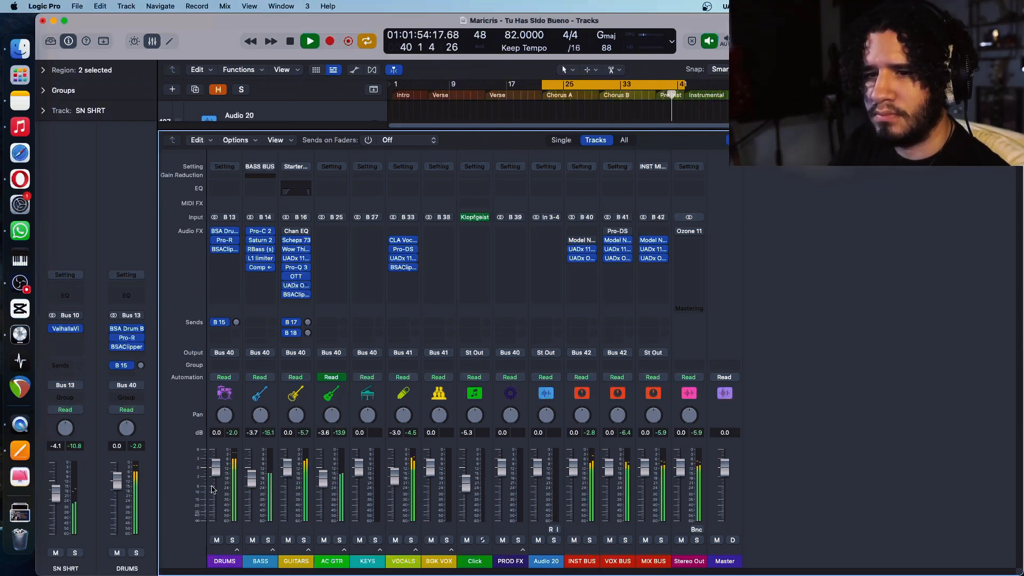
click(237, 550)
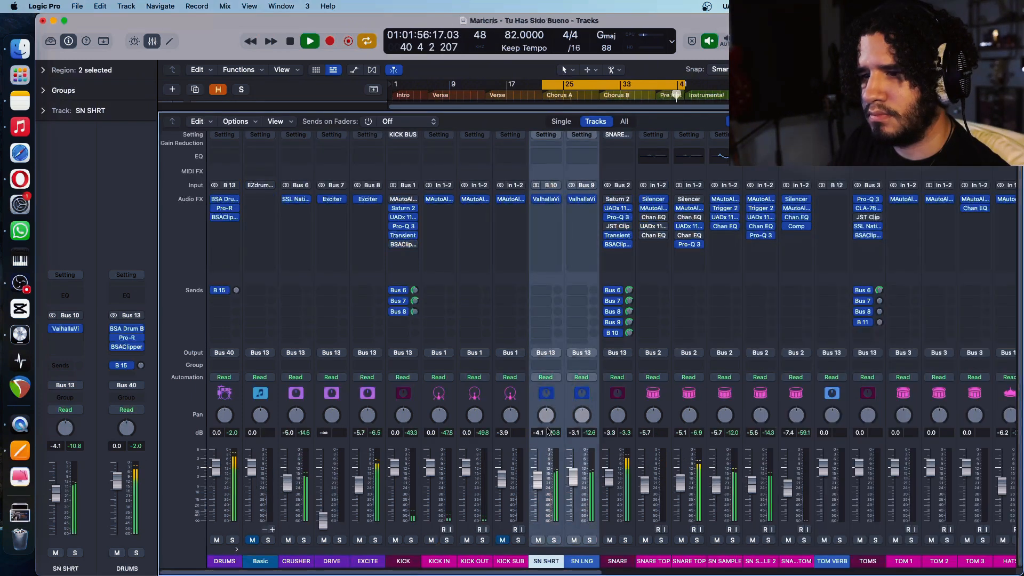
key(space)
Step: Set the cycle range over the Pre Inst section, solo DRUMS and play the loop
scroll(632, 457, right, 3)
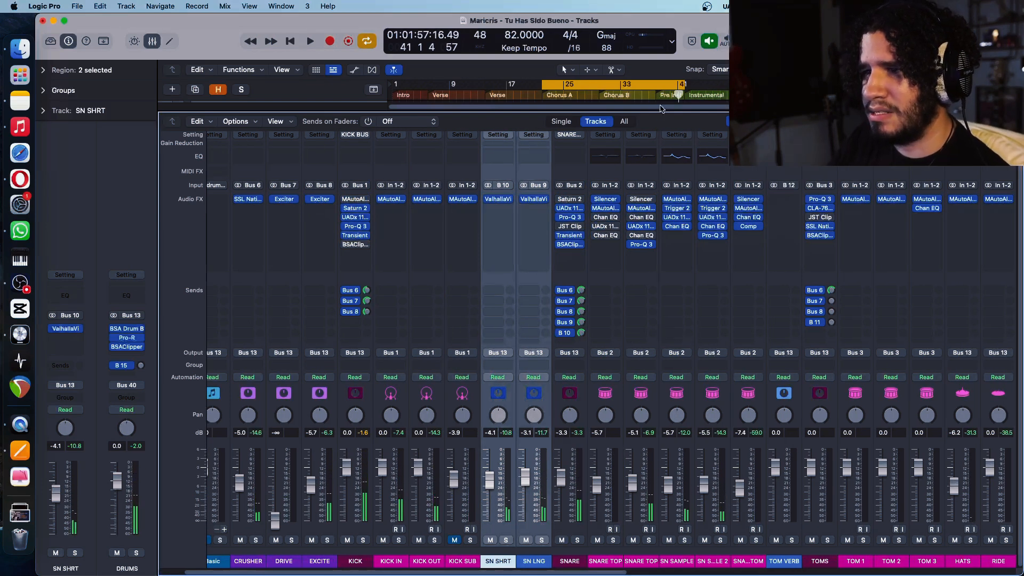
key(c)
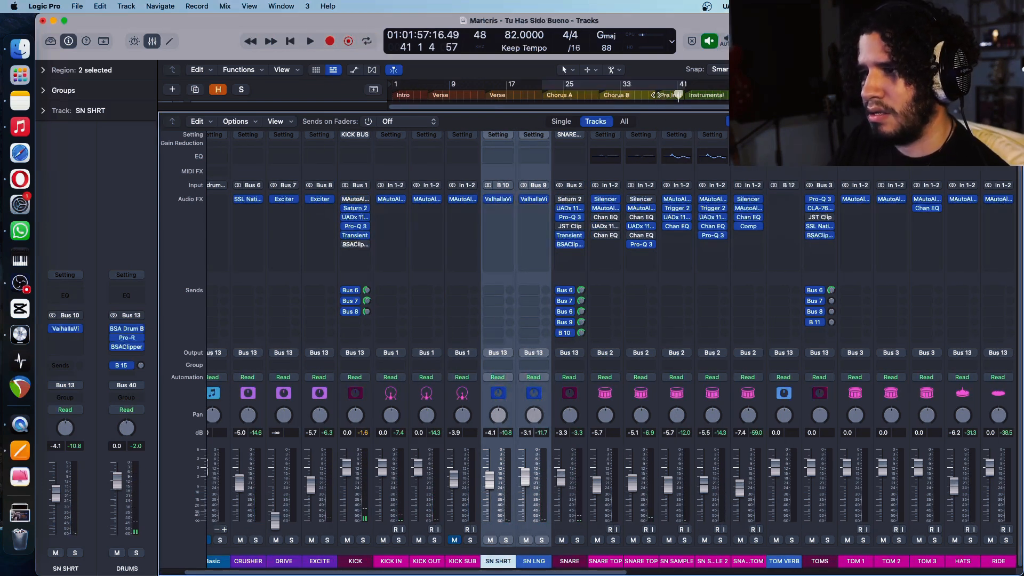
drag(656, 86, 684, 88)
scroll(255, 514, left, 1)
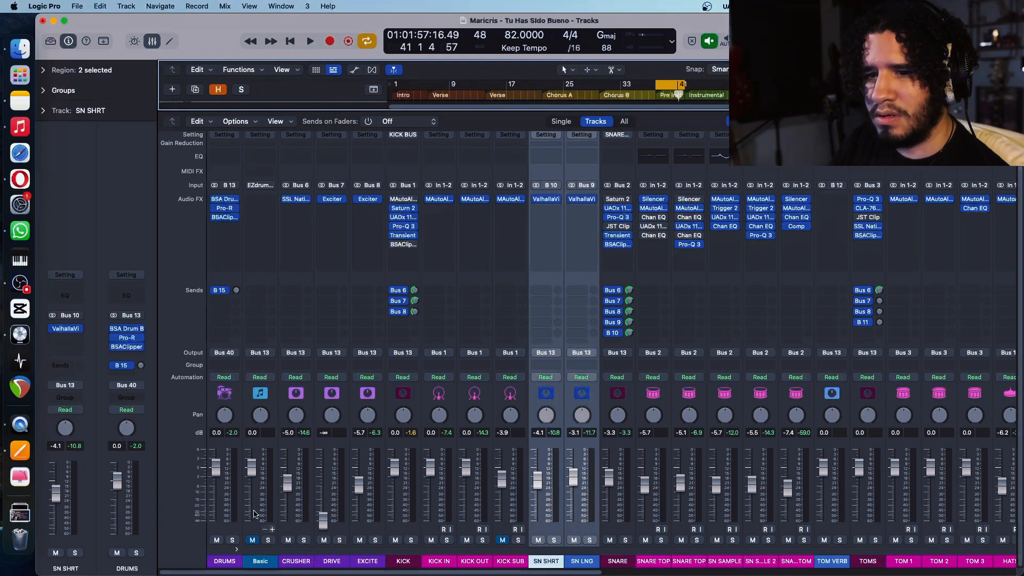
click(233, 540)
key(space)
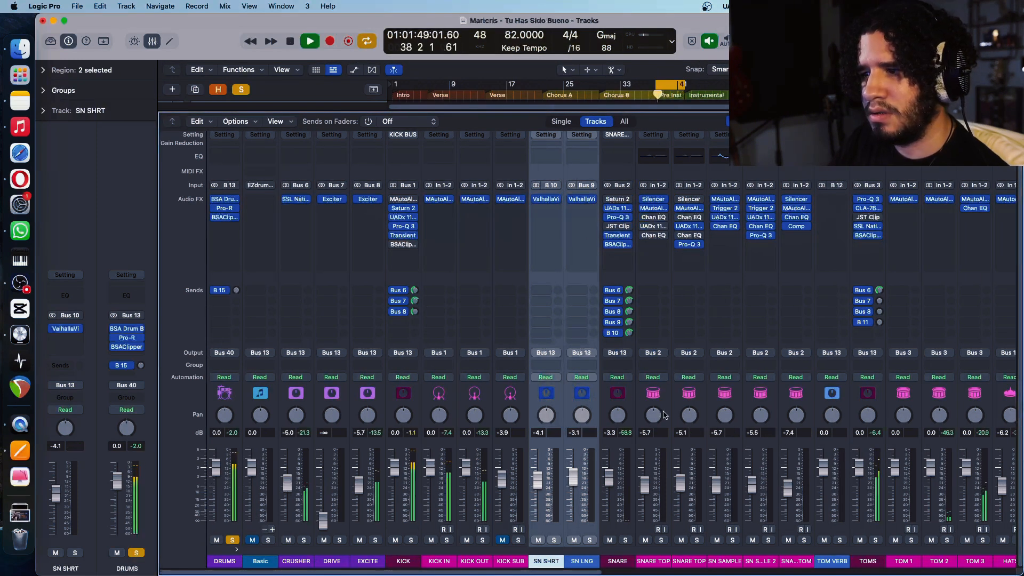
Step: Mute the OH track beside OH KIT, HATS and the ROOM mic track while the soloed drums loop
scroll(665, 453, right, 7)
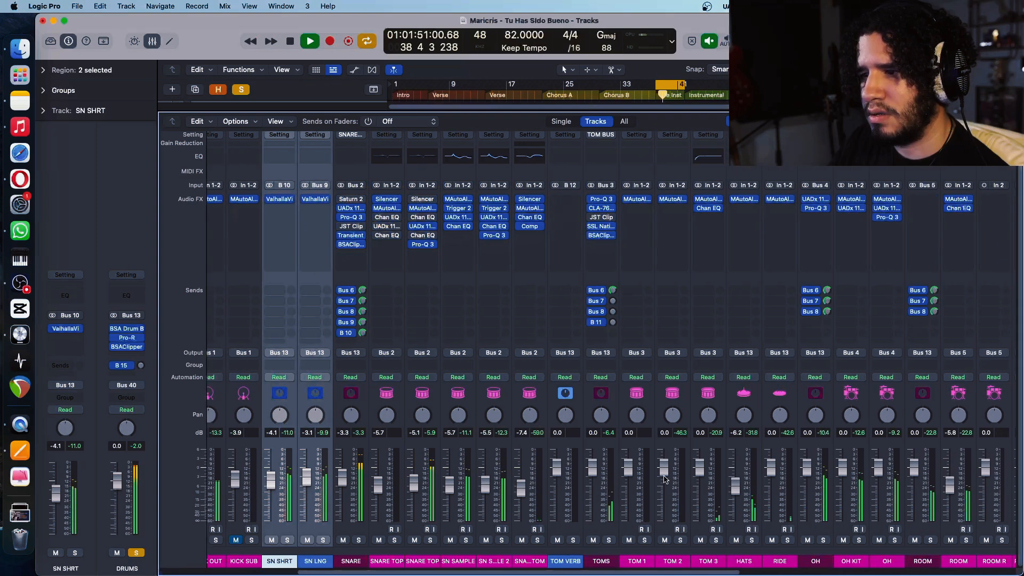
scroll(665, 478, right, 6)
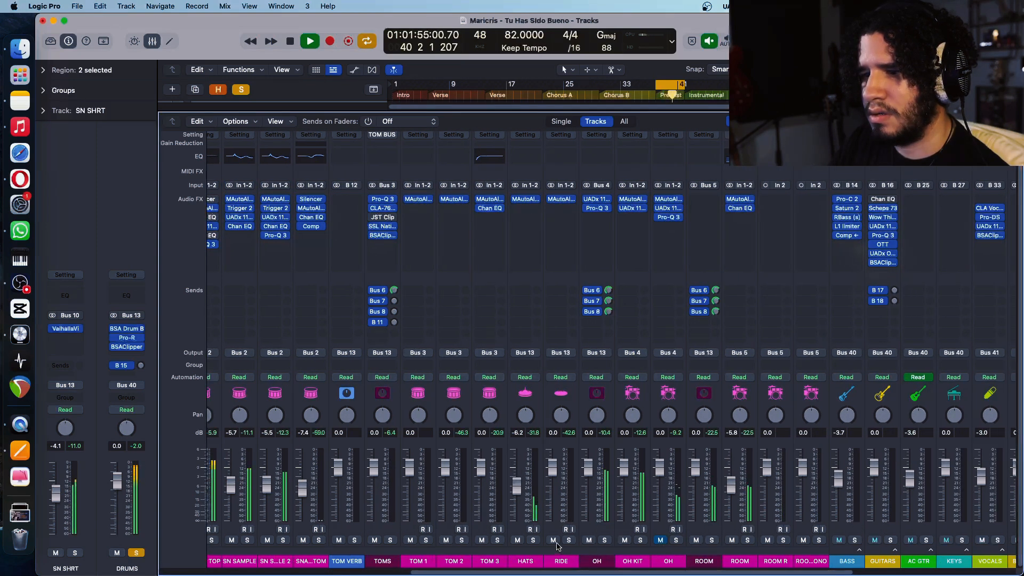
click(520, 545)
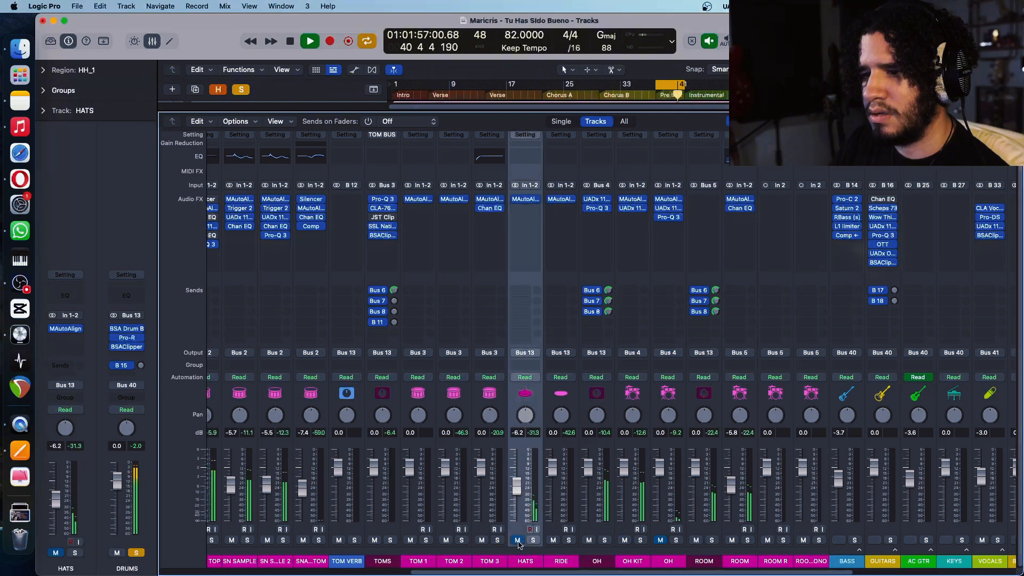
click(517, 541)
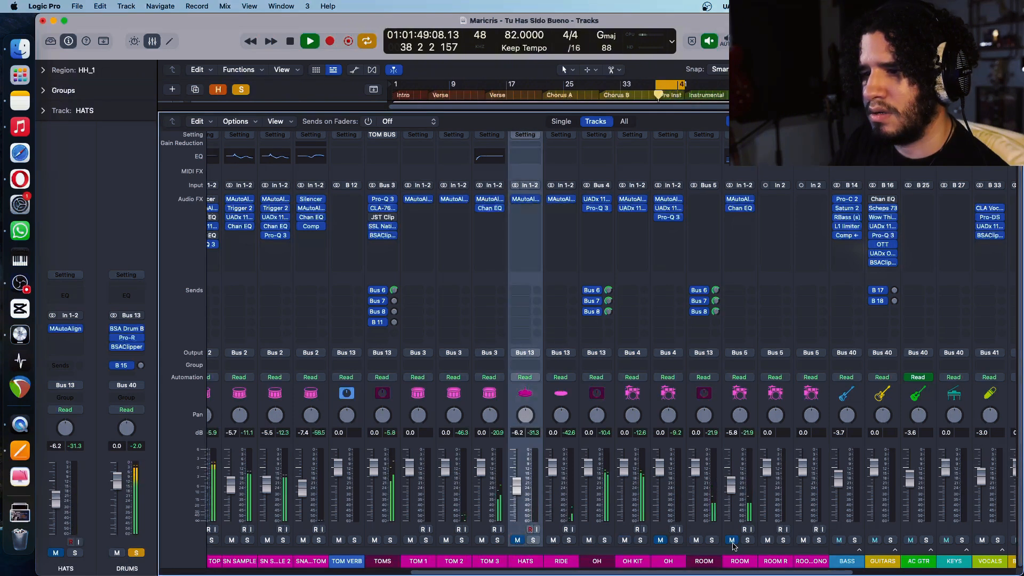
Step: Compare the drum loop with SNARE, TOM VERB and RIDE muted in turn
scroll(502, 545, left, 10)
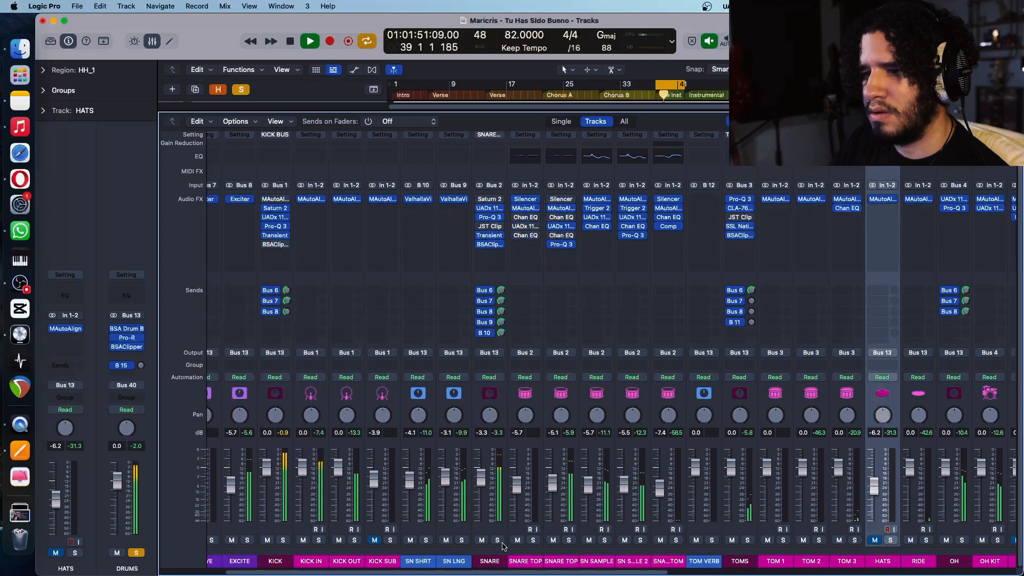
scroll(506, 545, left, 4)
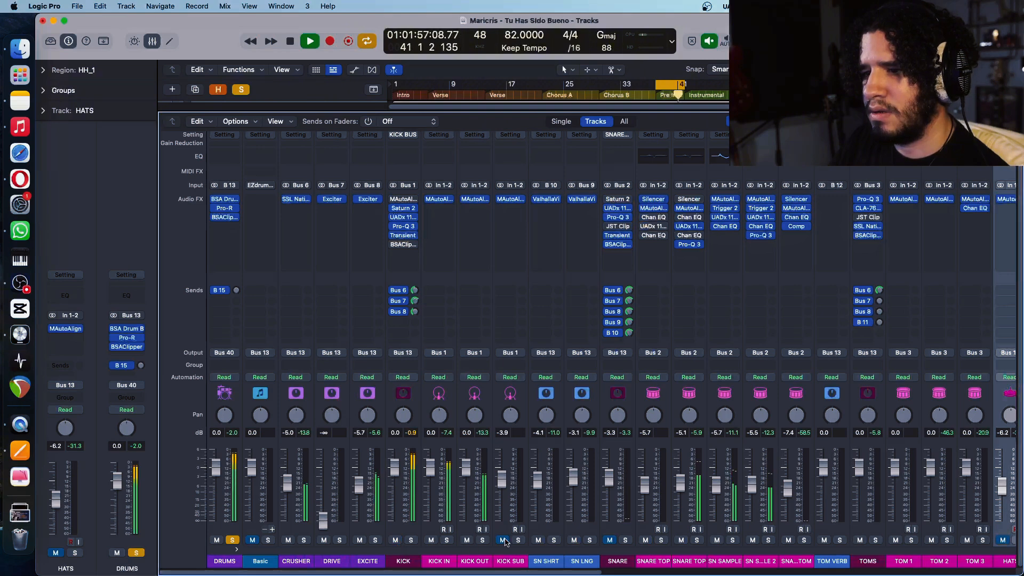
scroll(586, 543, right, 8)
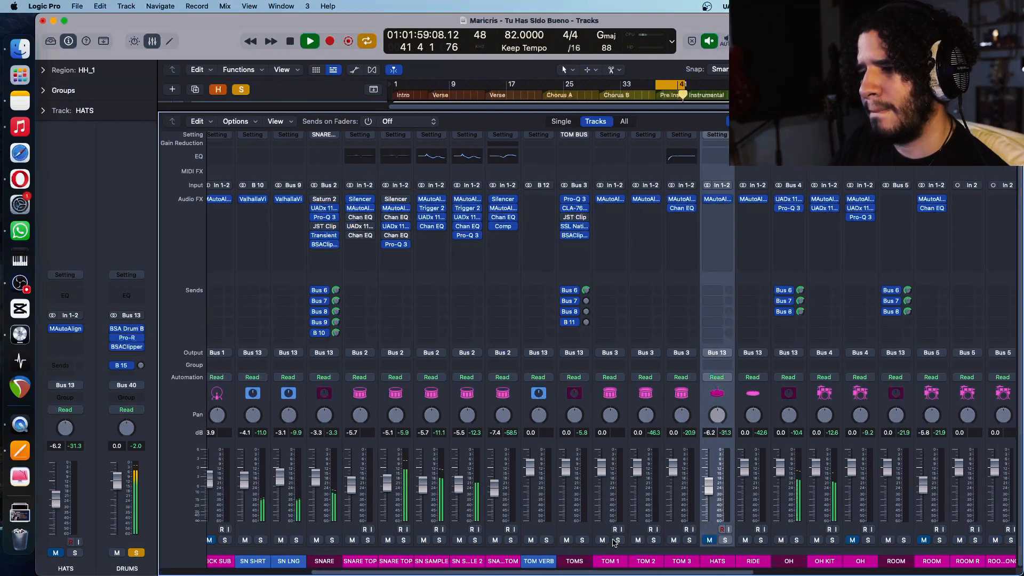
click(532, 541)
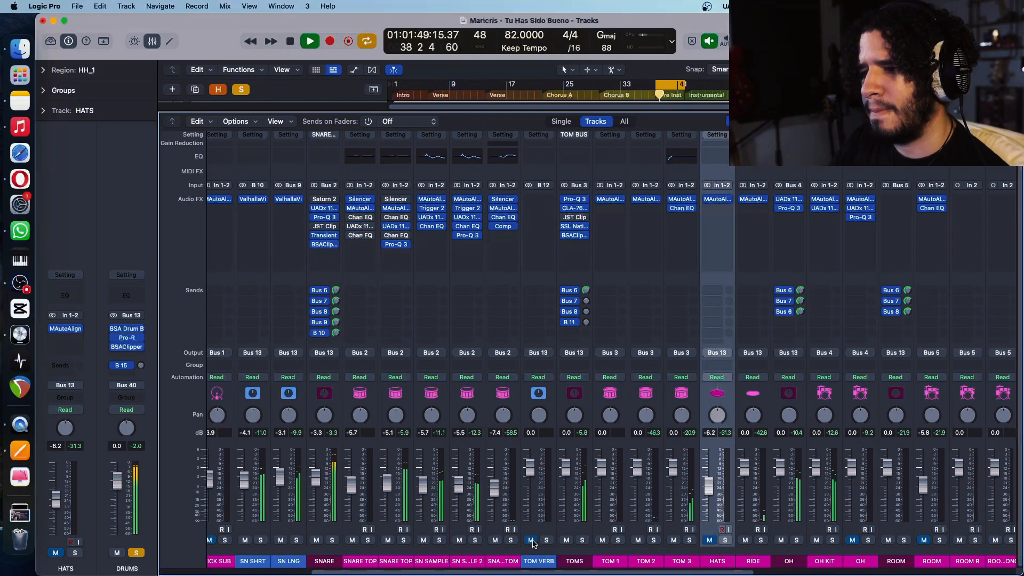
click(531, 540)
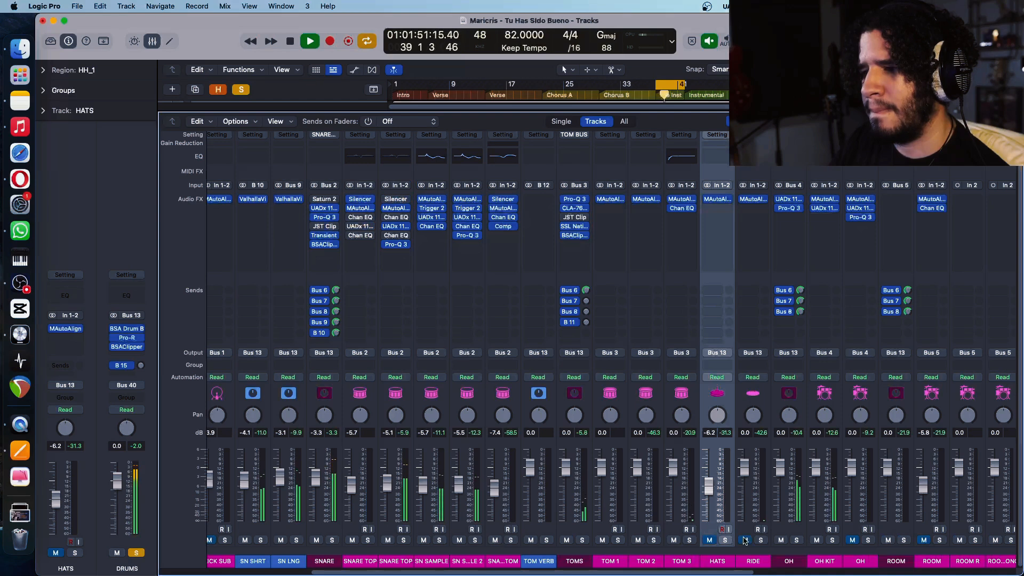
Step: Unmute HATS, RIDE and the OH track beside OH KIT
scroll(744, 542, right, 2)
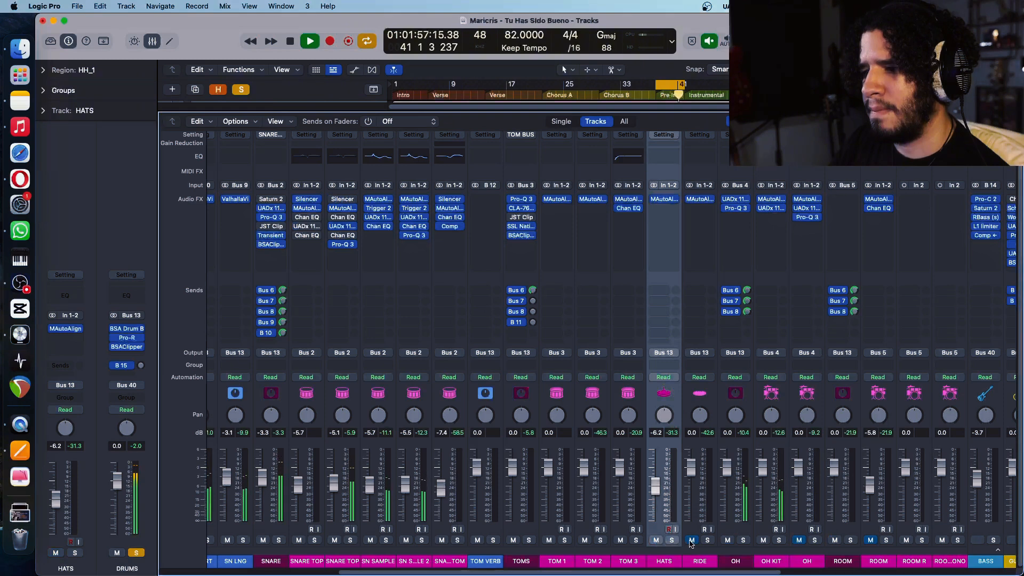
click(692, 541)
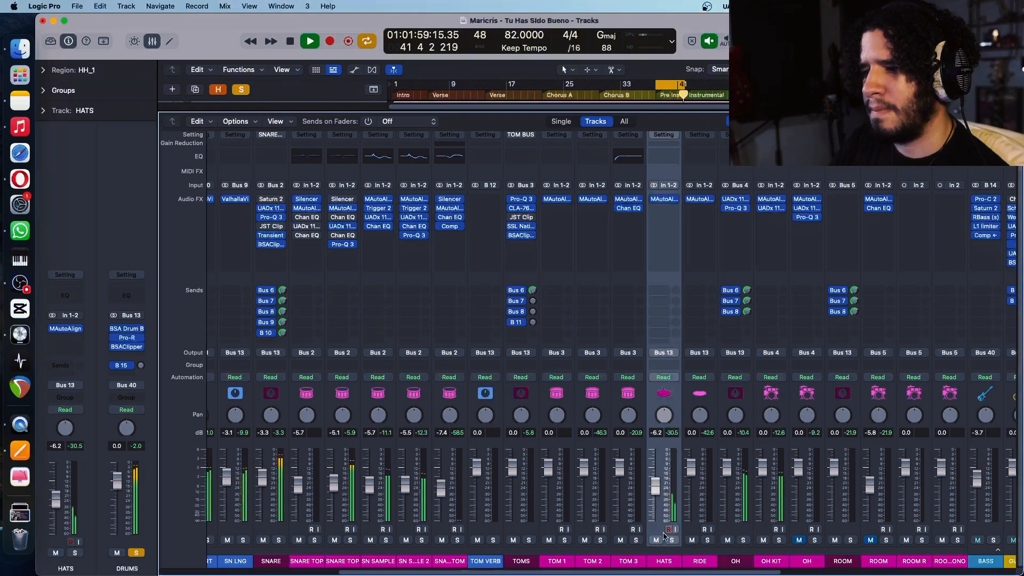
scroll(664, 536, right, 3)
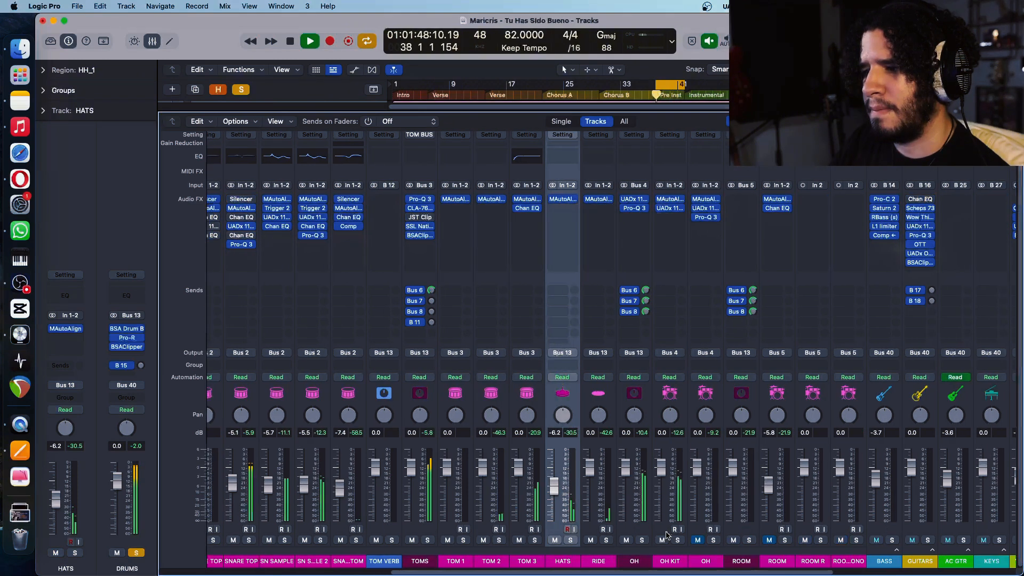
click(698, 541)
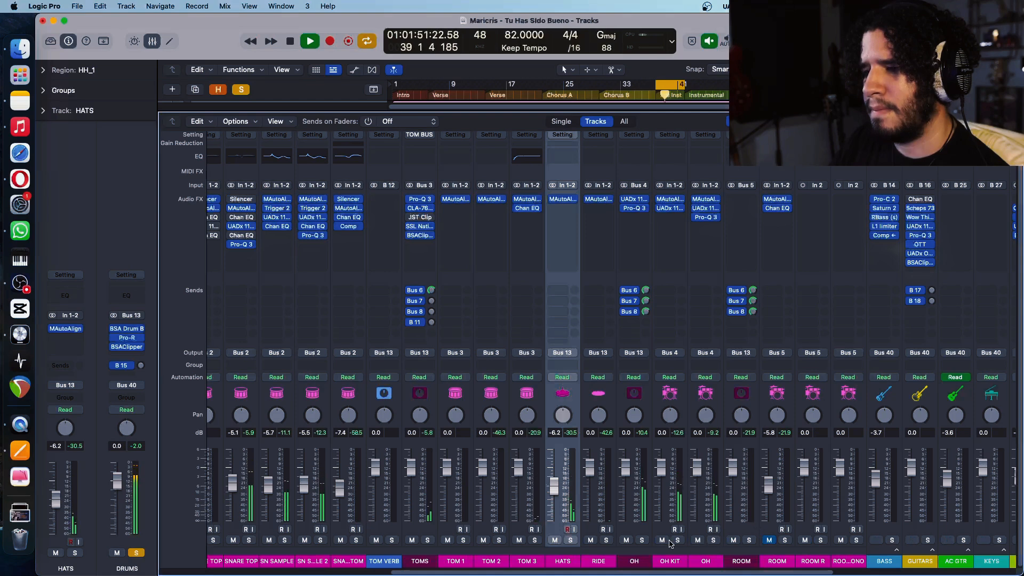
Step: Solo the OH bus, add a bell cut of about 1.2 dB near 7 kHz in its Pro-Q 3, and adjust the existing band's dynamic range
click(643, 540)
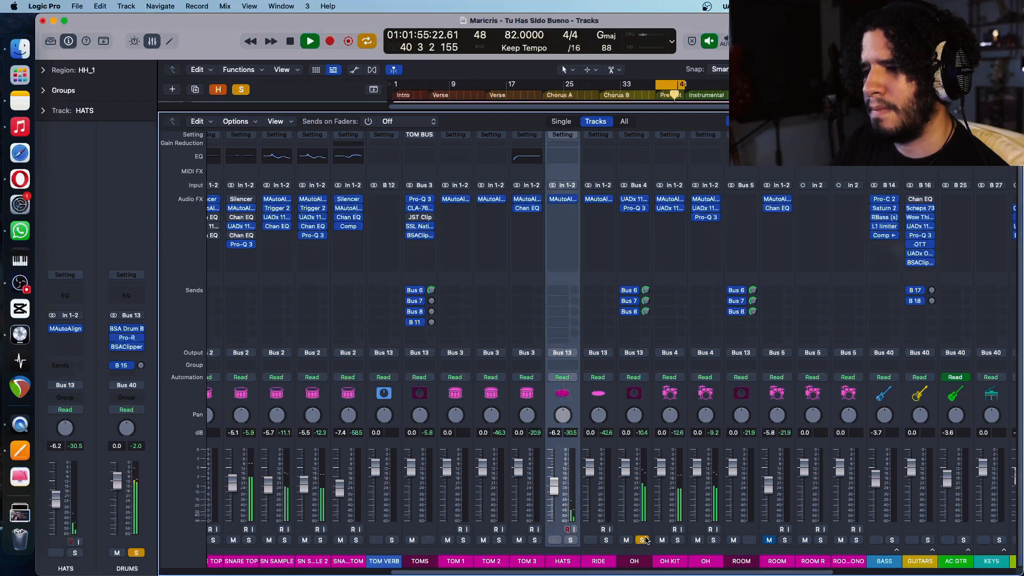
click(638, 209)
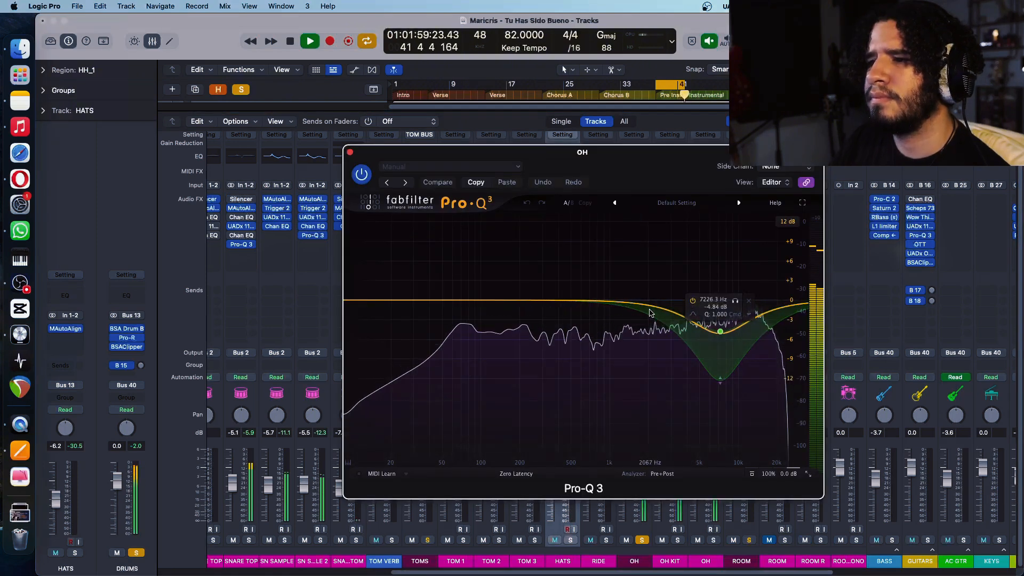
drag(650, 312, 718, 317)
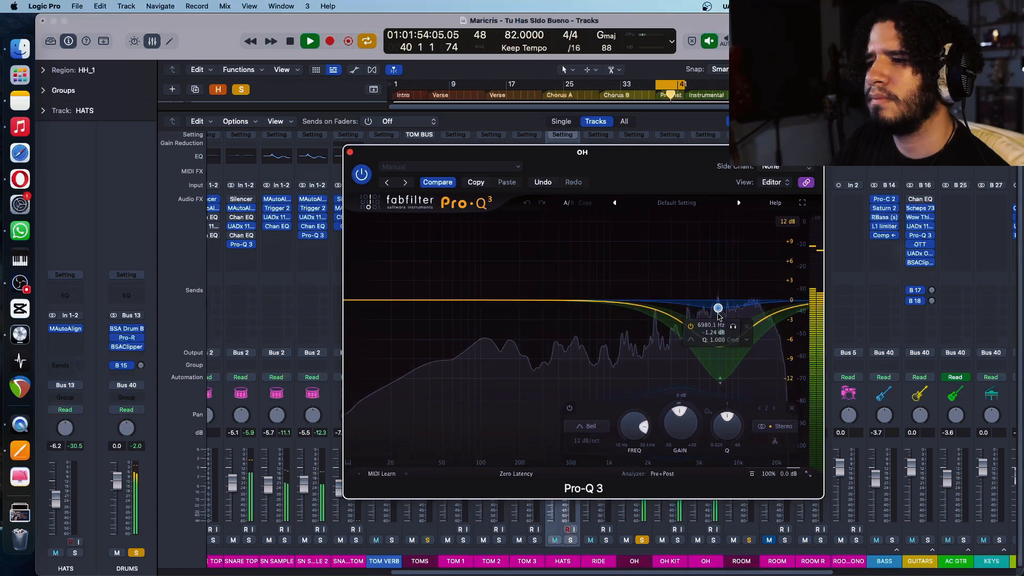
click(692, 329)
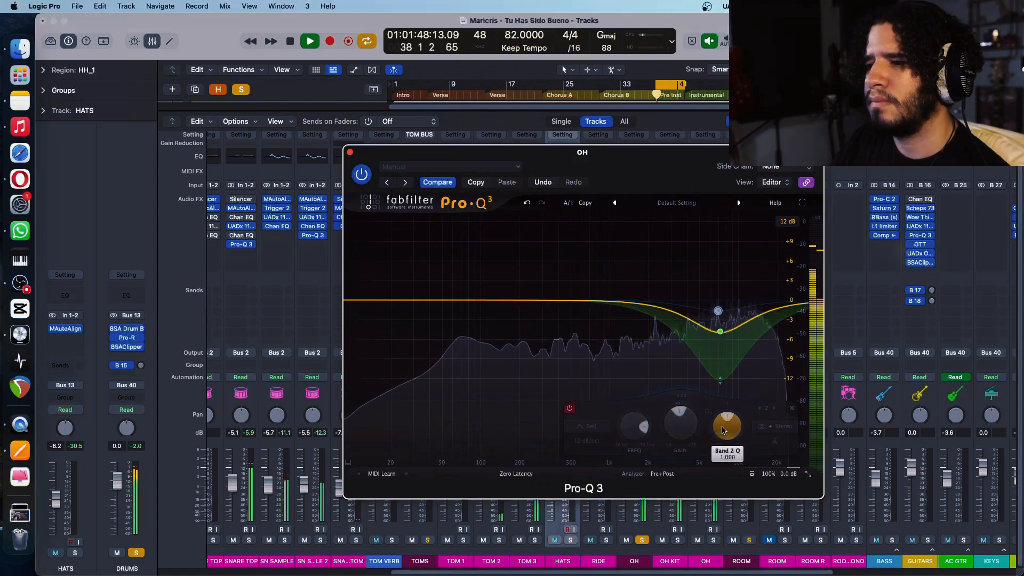
mouse_move(733, 368)
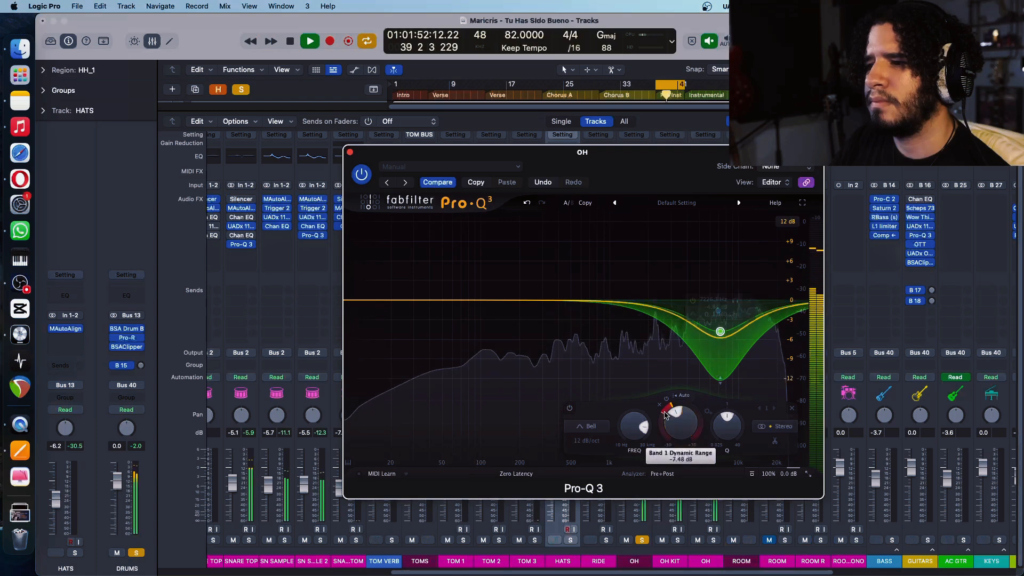
drag(661, 433, 660, 458)
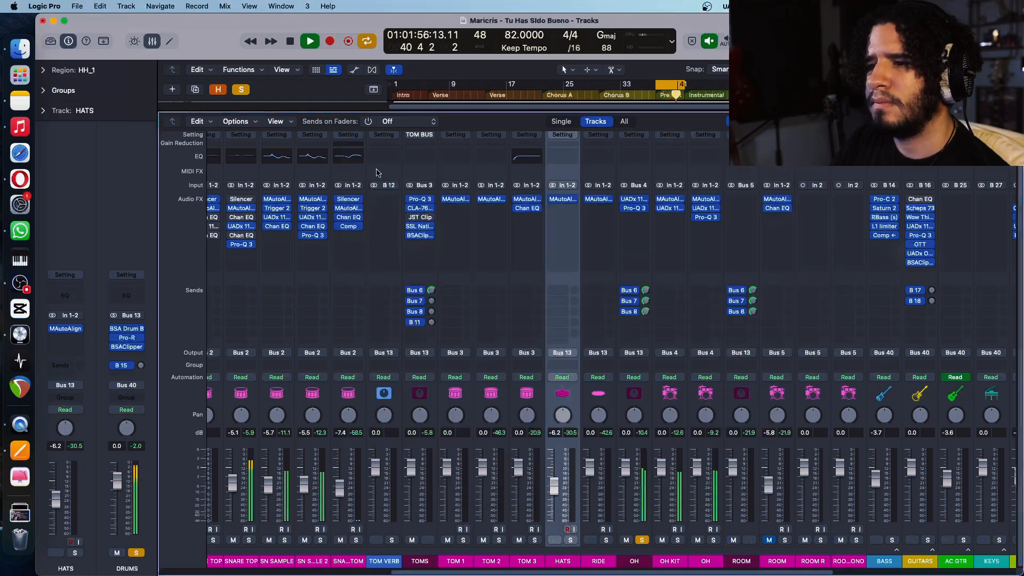
click(350, 153)
key(space)
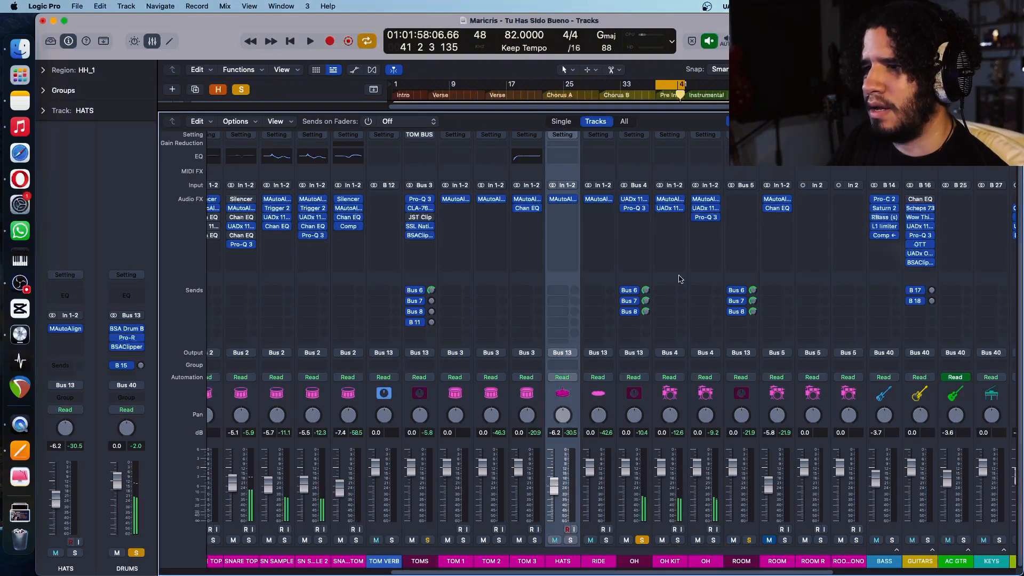
Step: Add a bell cut of about 3 dB near 8.1 kHz in Pro-Q 3 on the OH track beside OH KIT, and resume playback
click(706, 218)
drag(726, 301, 727, 320)
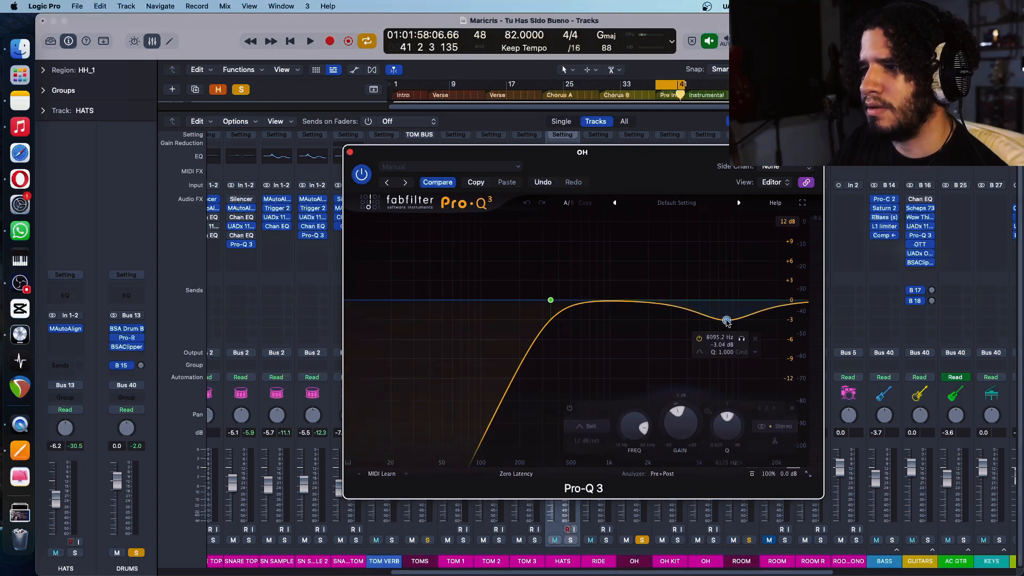
drag(519, 164, 516, 201)
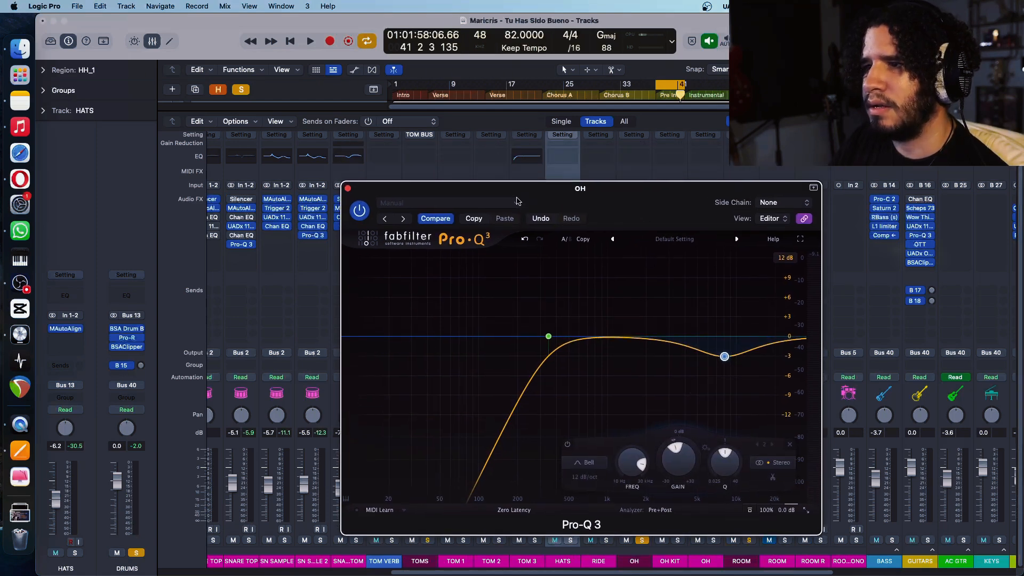
key(space)
key(super+w)
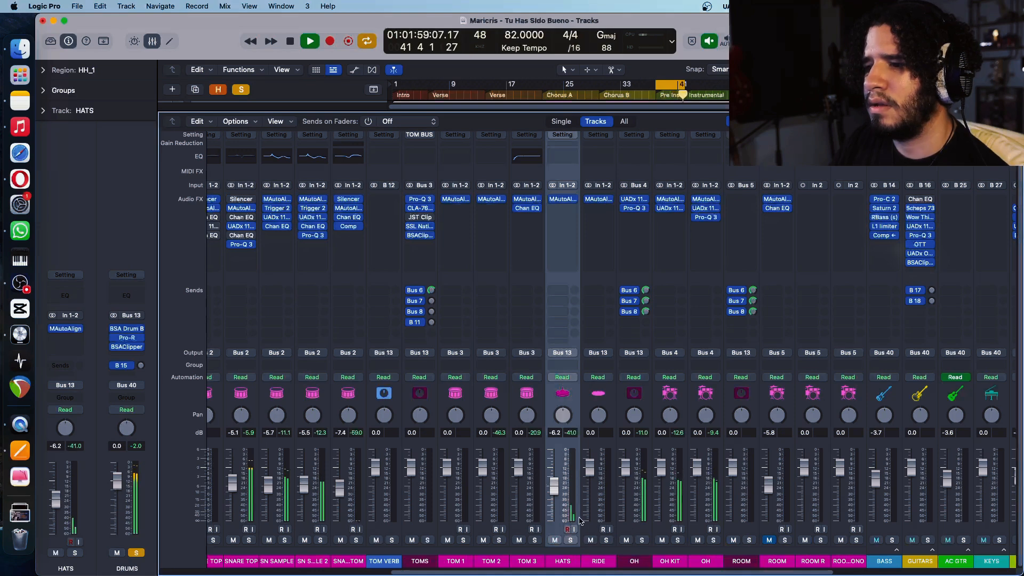
Step: Clear the DRUMS solo and collapse the DRUMS stack in the mixer
scroll(581, 520, left, 10)
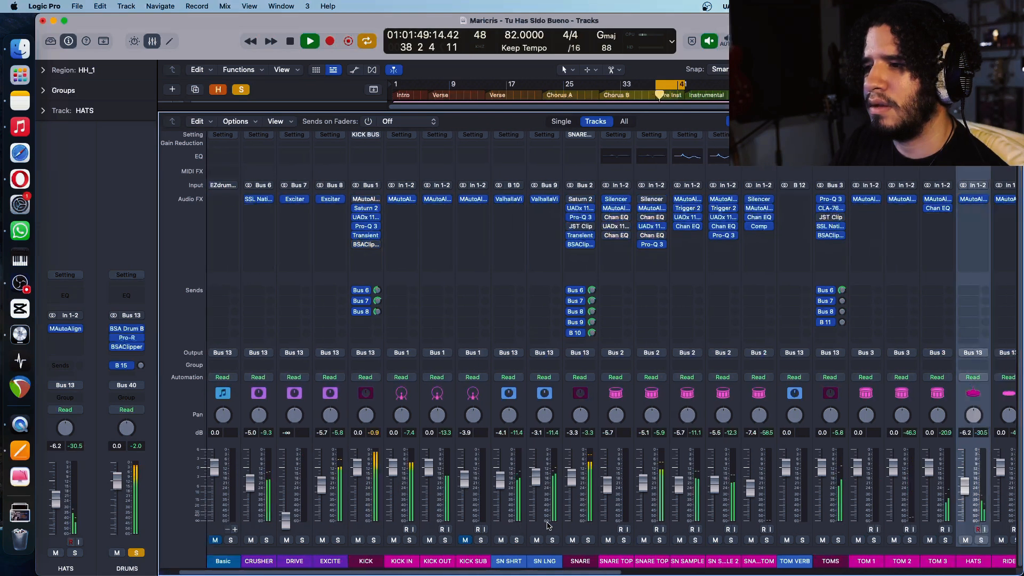
scroll(548, 526, right, 4)
scroll(377, 531, left, 5)
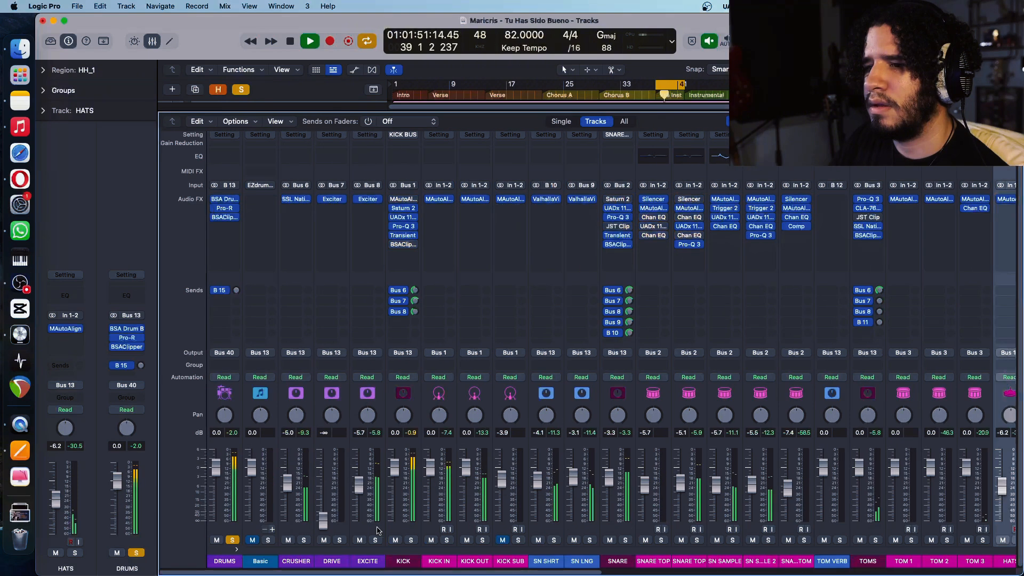
click(237, 550)
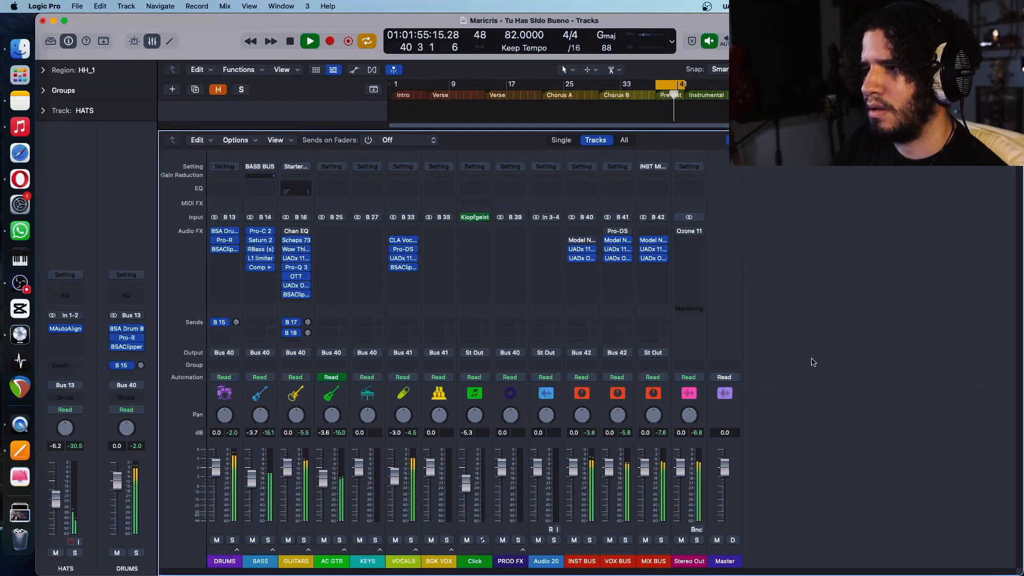
Step: Turn off cycle mode and audition the full mix from late Chorus B into the Instrumental section
key(c)
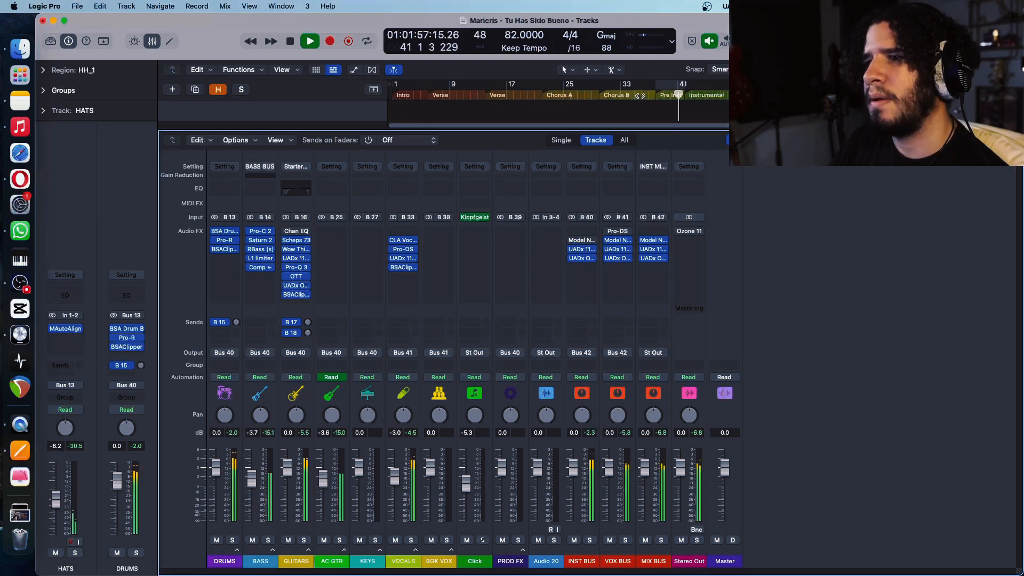
click(640, 95)
click(790, 309)
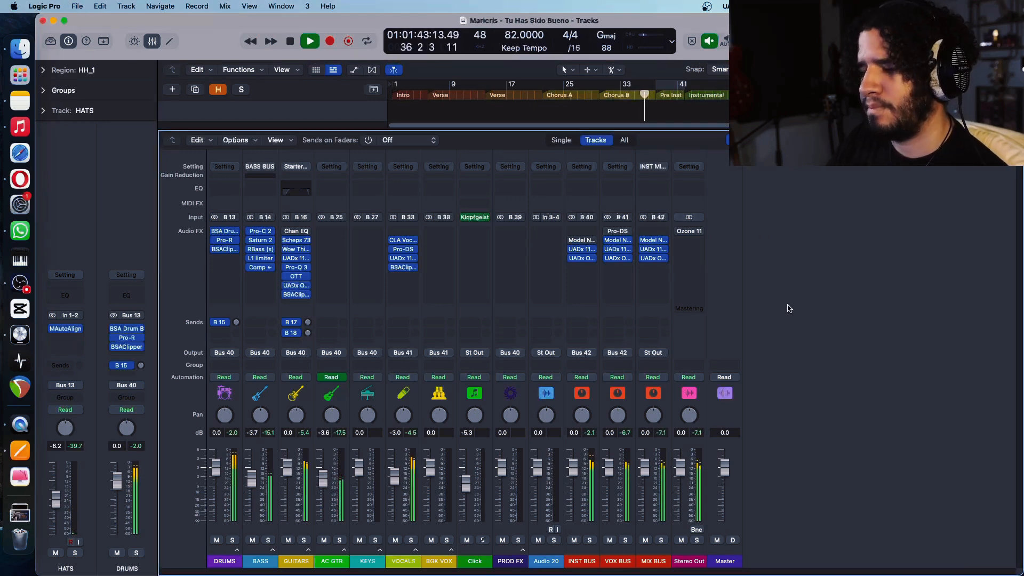
key(x)
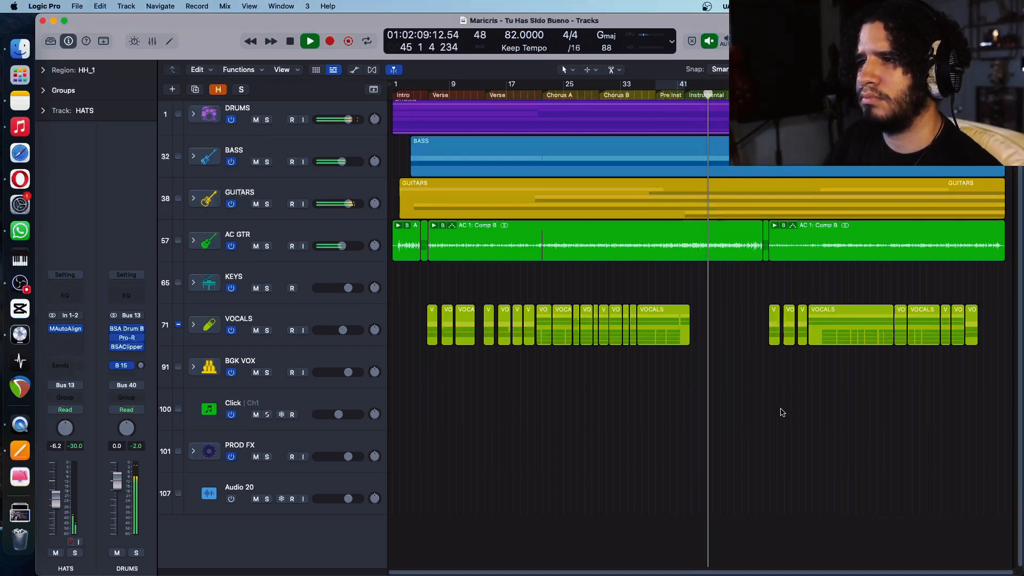
key(x)
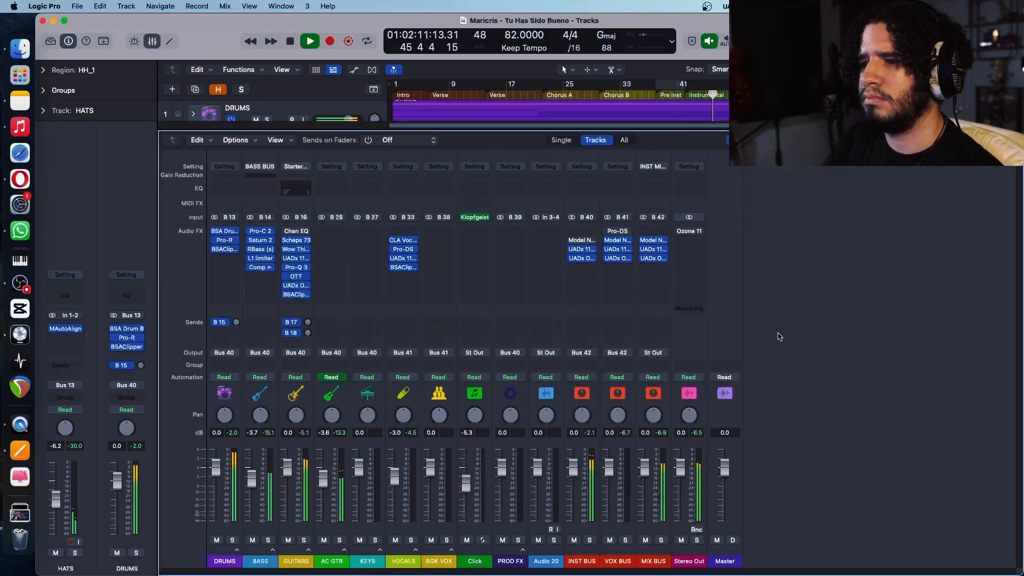
key(space)
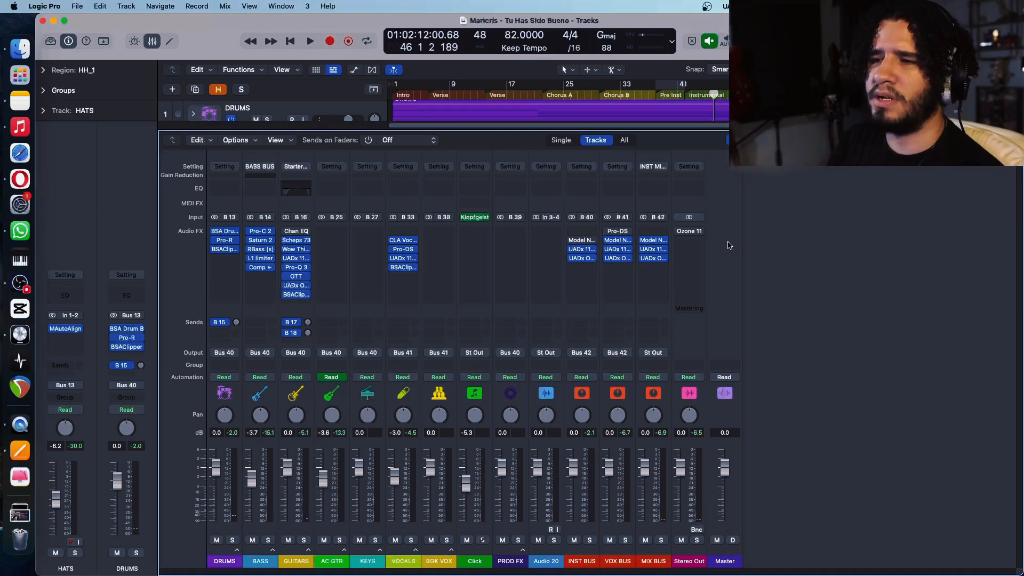
Step: Start a new Ozone 11 assistant learning pass on the Stereo Out
click(685, 238)
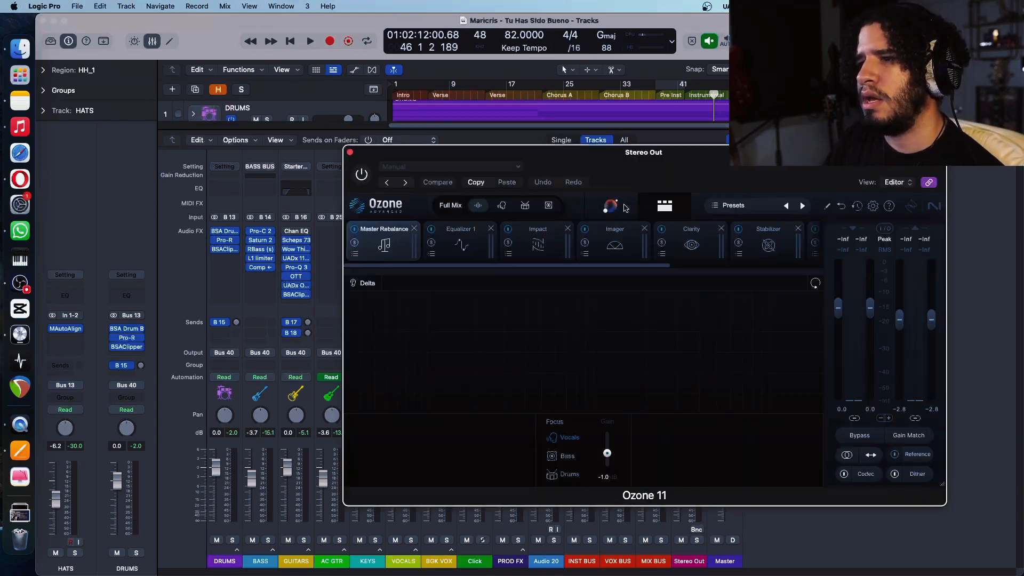
click(624, 206)
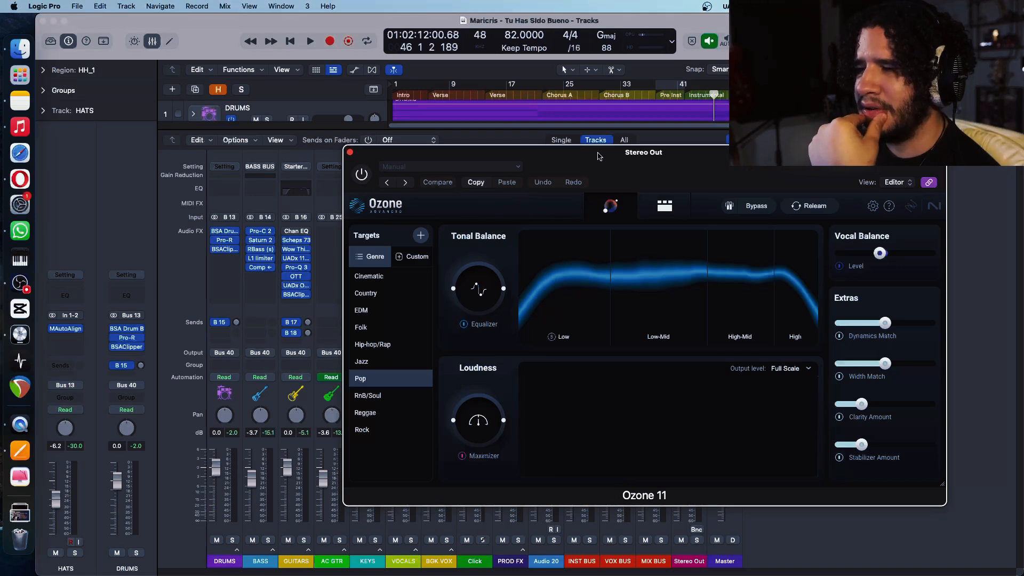
click(805, 211)
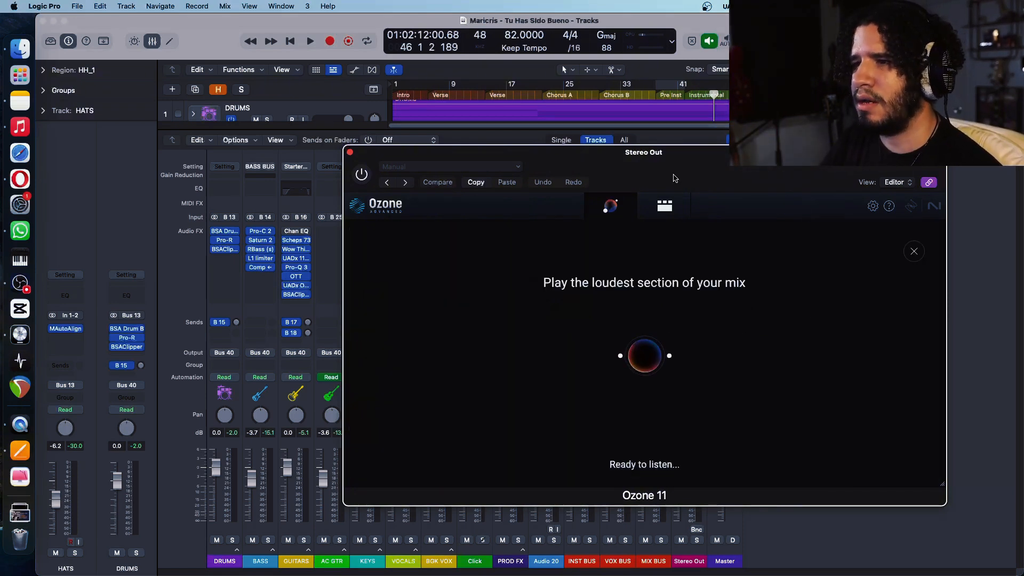
Step: Try to feed the Ozone assistant by playing the mix from Chorus A and again from late Chorus B
drag(636, 98, 550, 98)
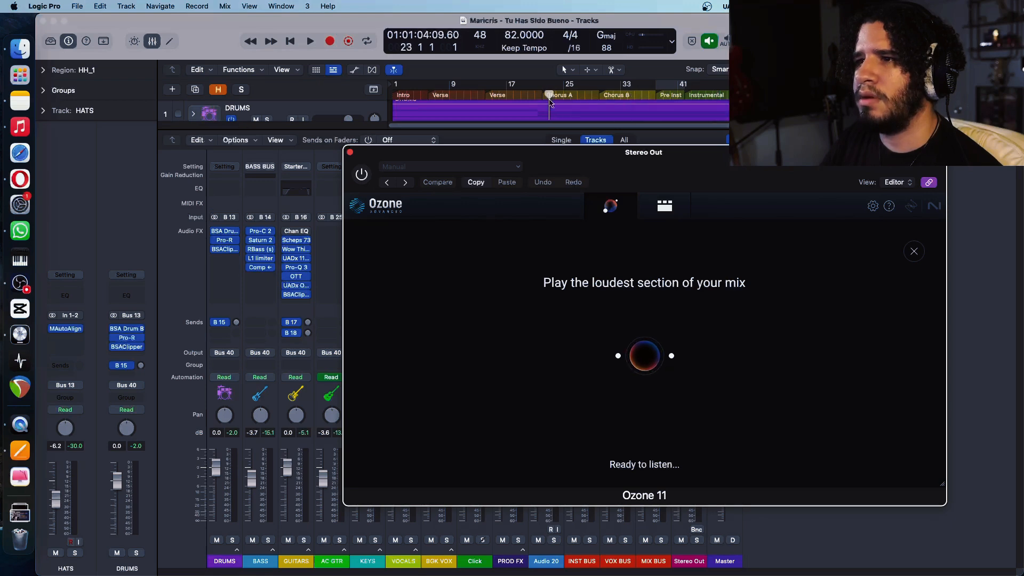
key(space)
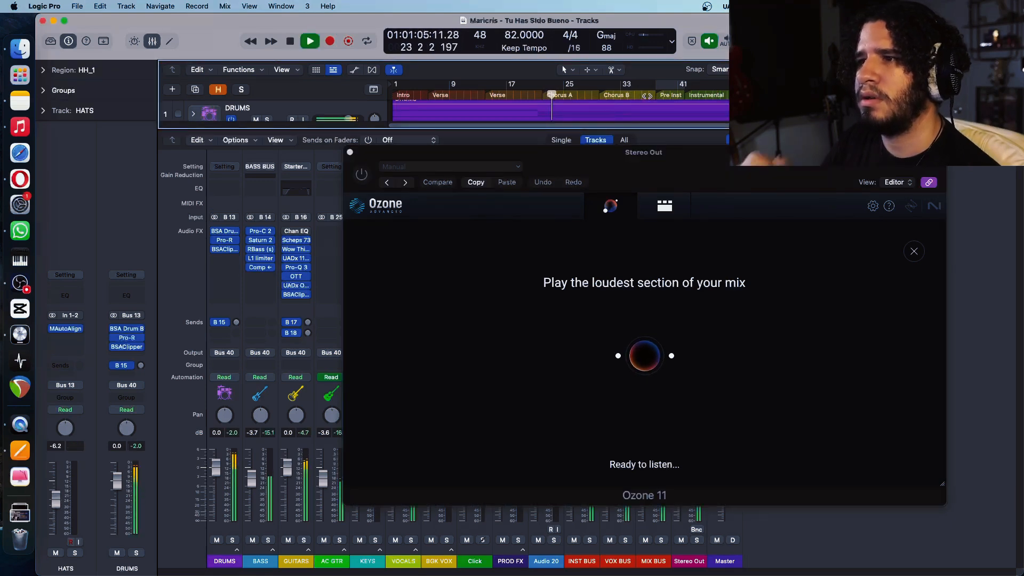
click(642, 96)
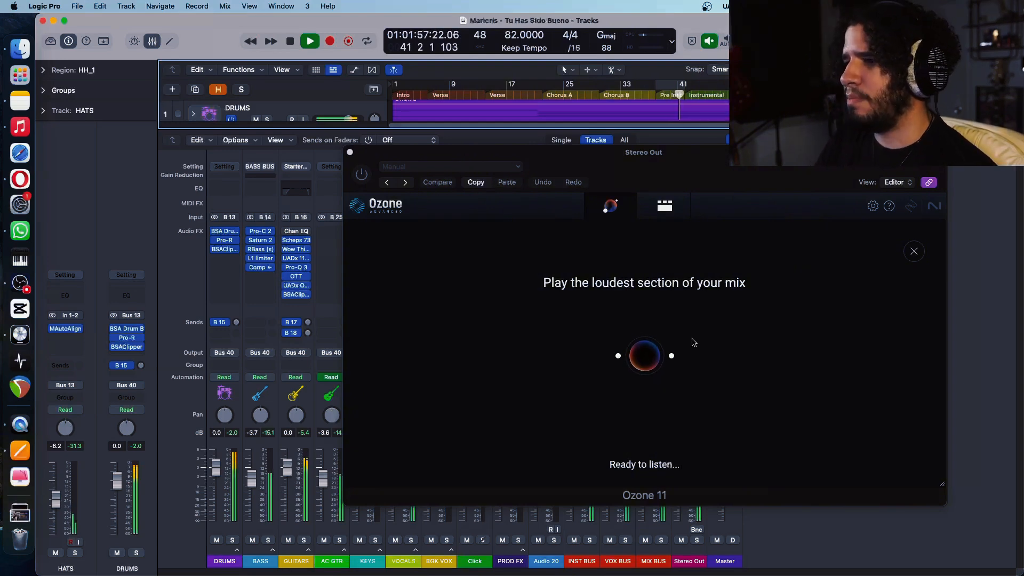
drag(713, 161, 517, 145)
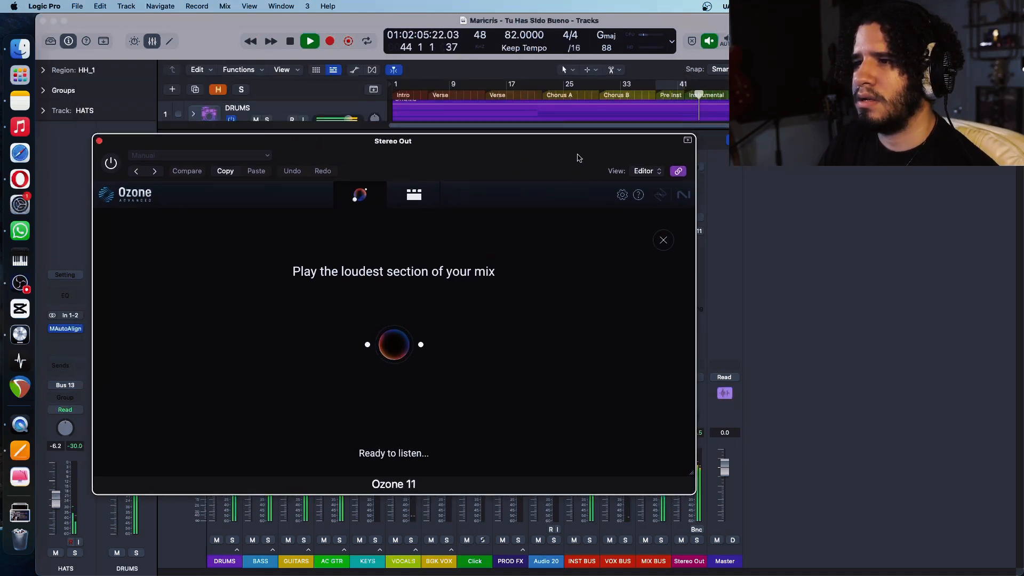
key(space)
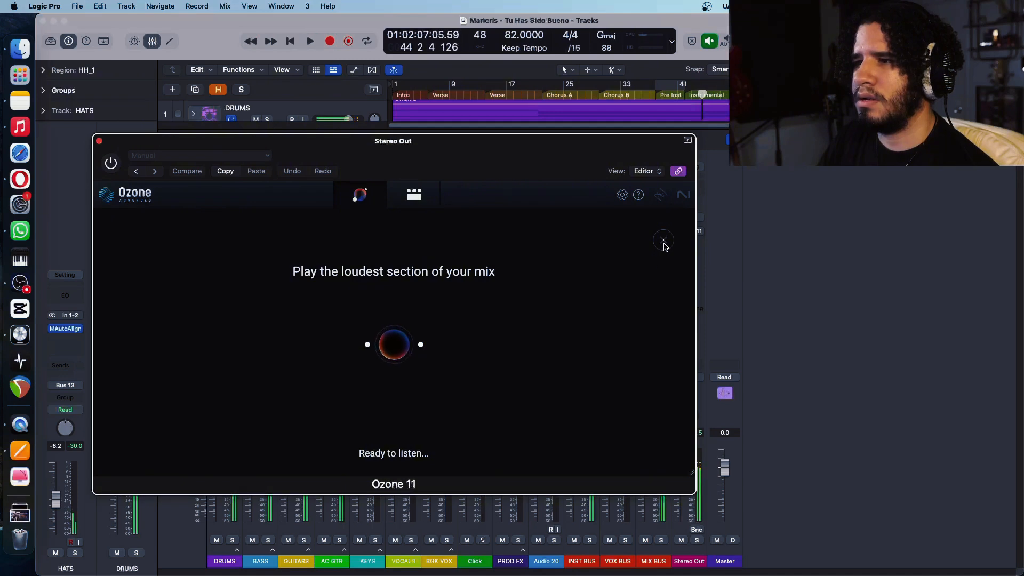
click(664, 241)
click(555, 196)
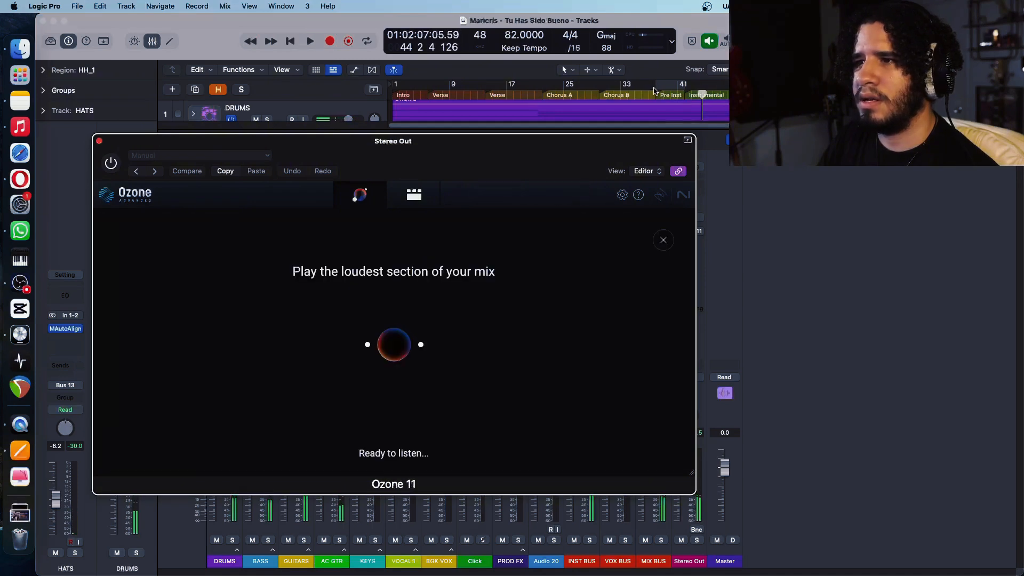
Step: Play the mix from late Chorus B with Ozone 11 enabled so the assistant analyzes it and builds a starting master
drag(654, 91, 641, 93)
key(c)
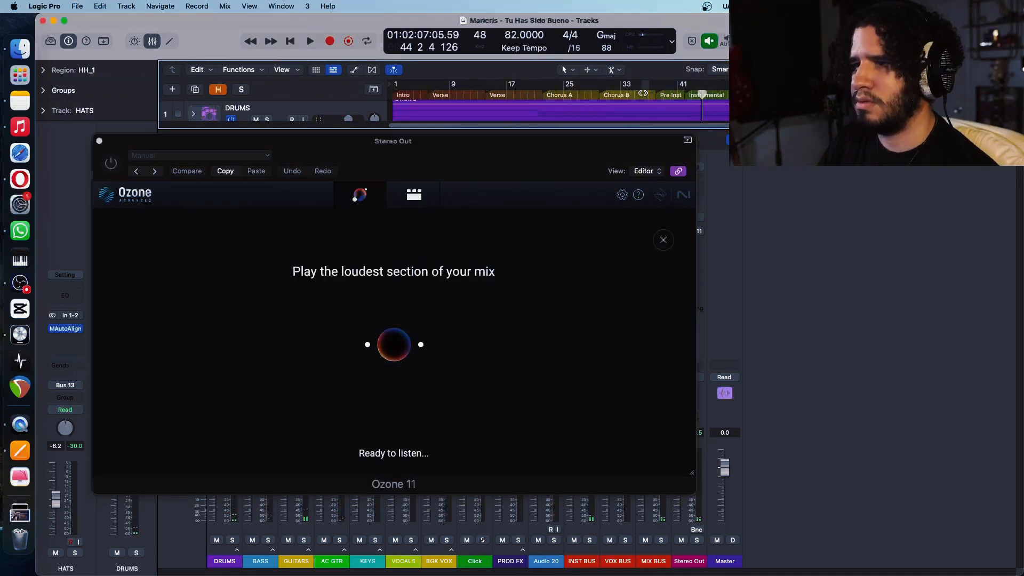
click(641, 95)
key(space)
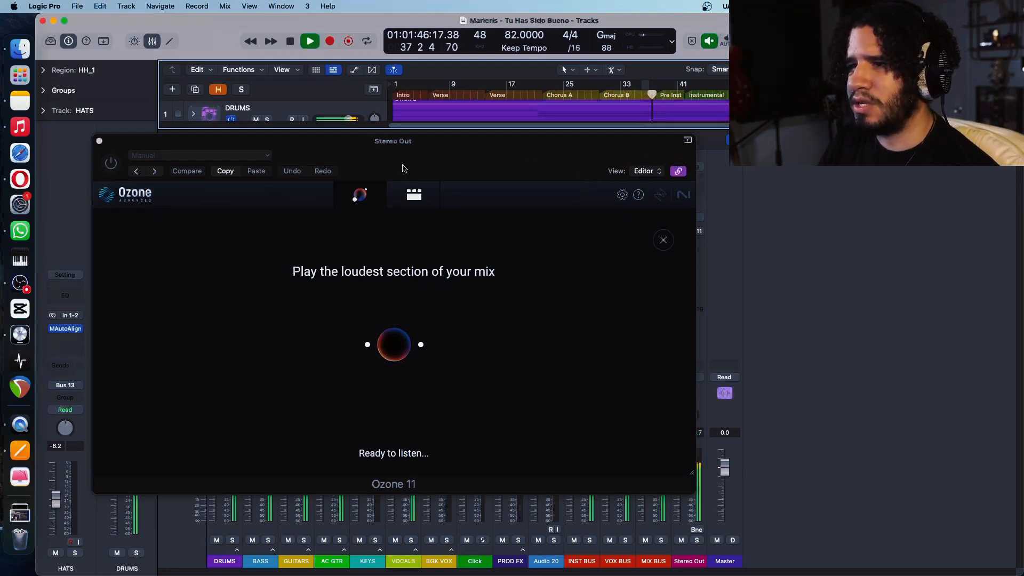
click(118, 169)
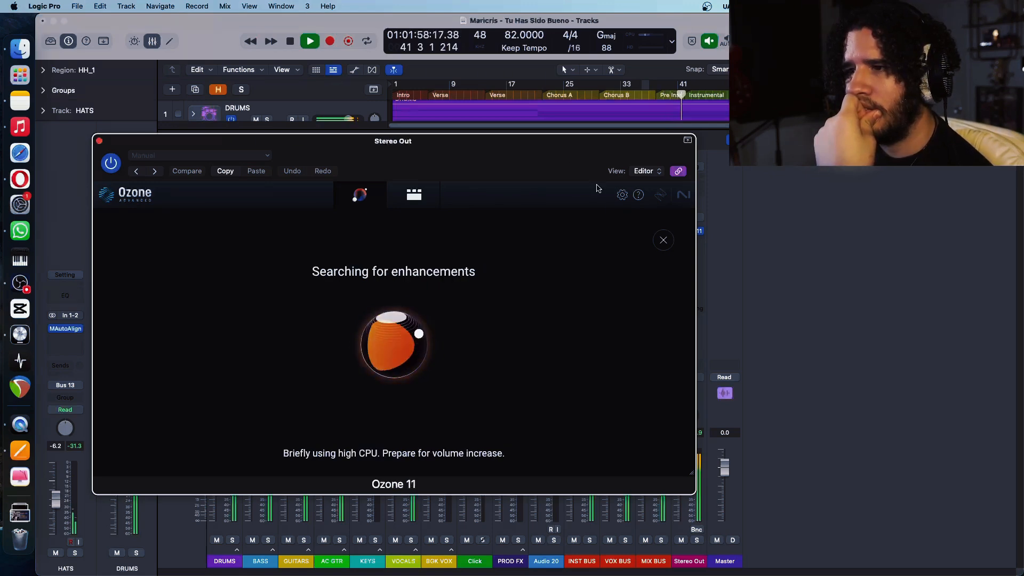
drag(506, 139, 420, 116)
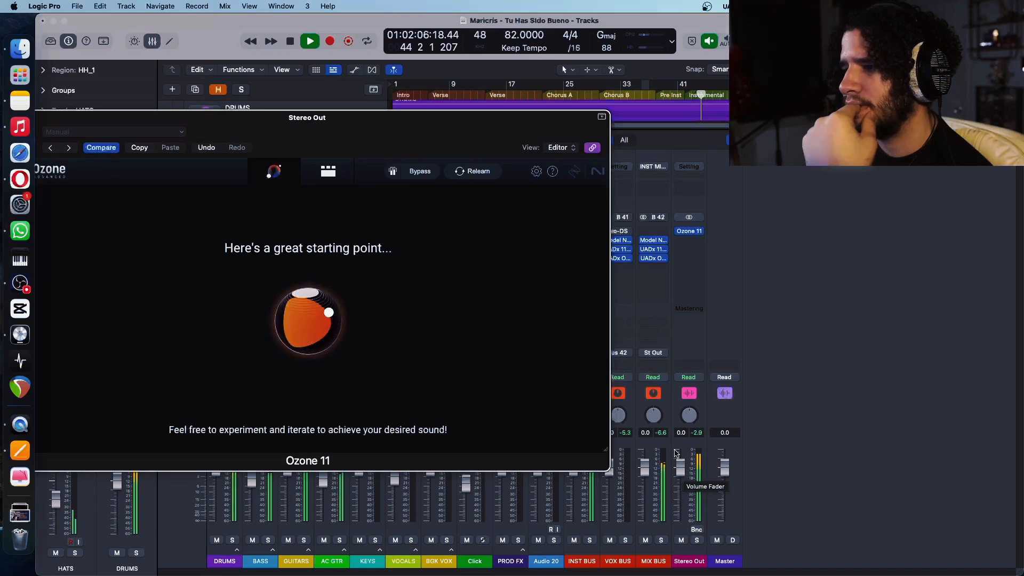
drag(456, 133, 710, 146)
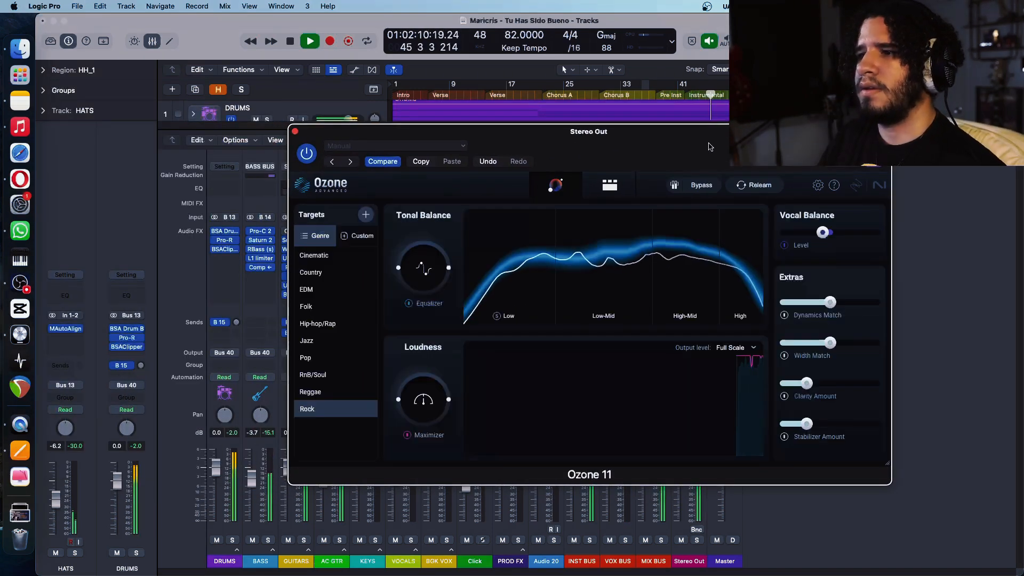
Step: Stop playback and examine each module in Ozone's detailed chain, from Master Rebalance and Equalizer 1 through to the Maximizer
click(609, 187)
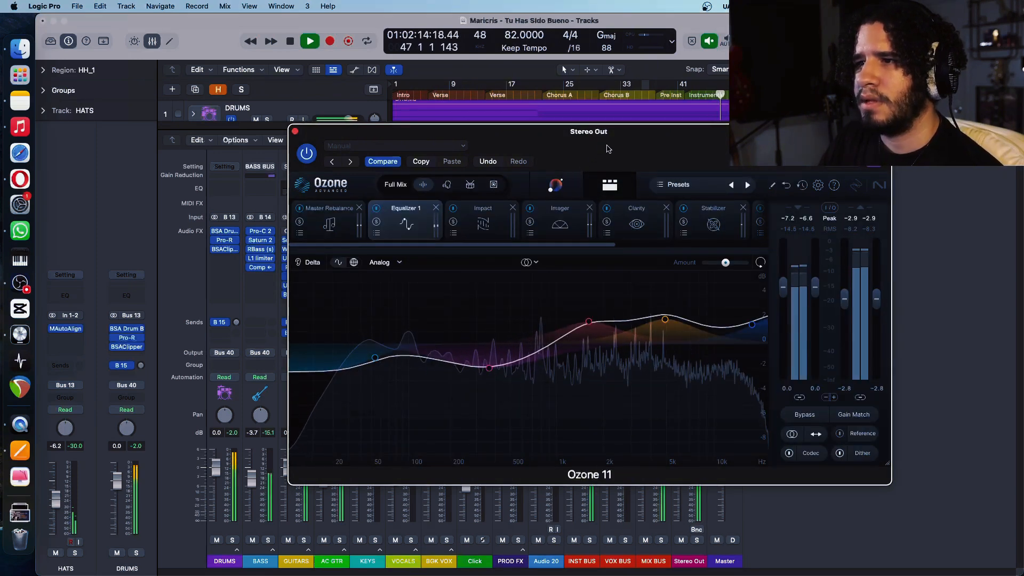
key(space)
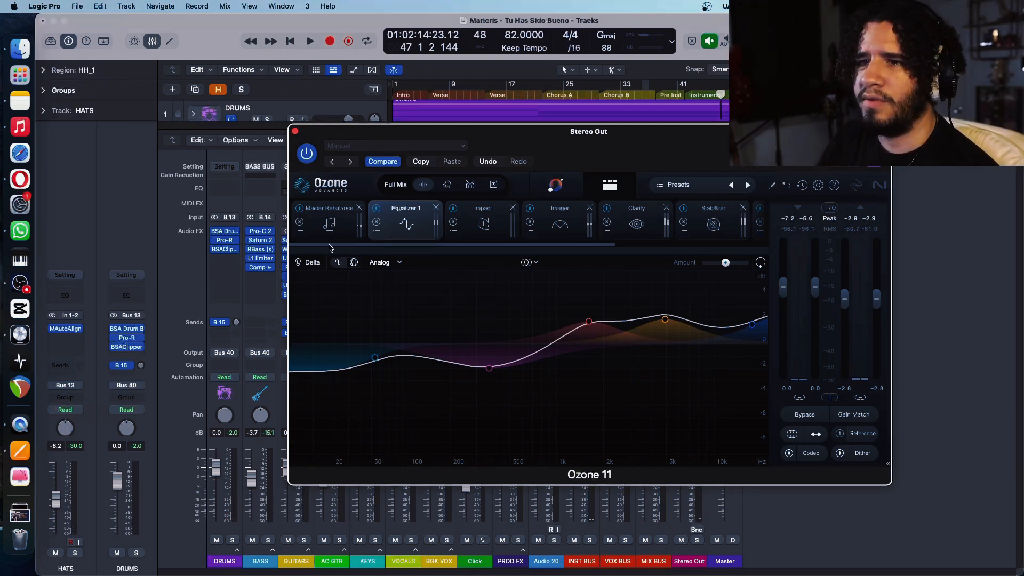
click(329, 224)
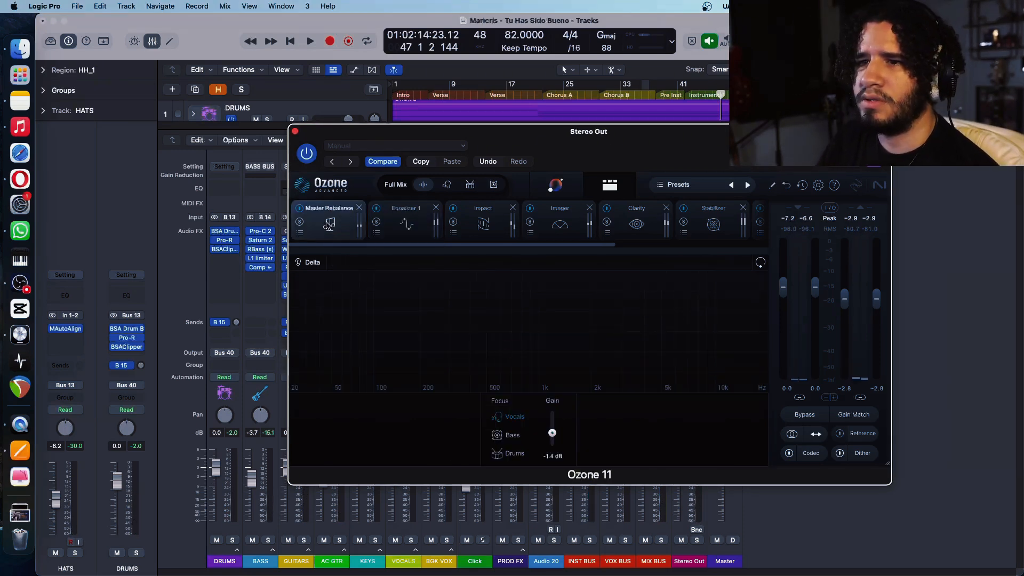
click(407, 226)
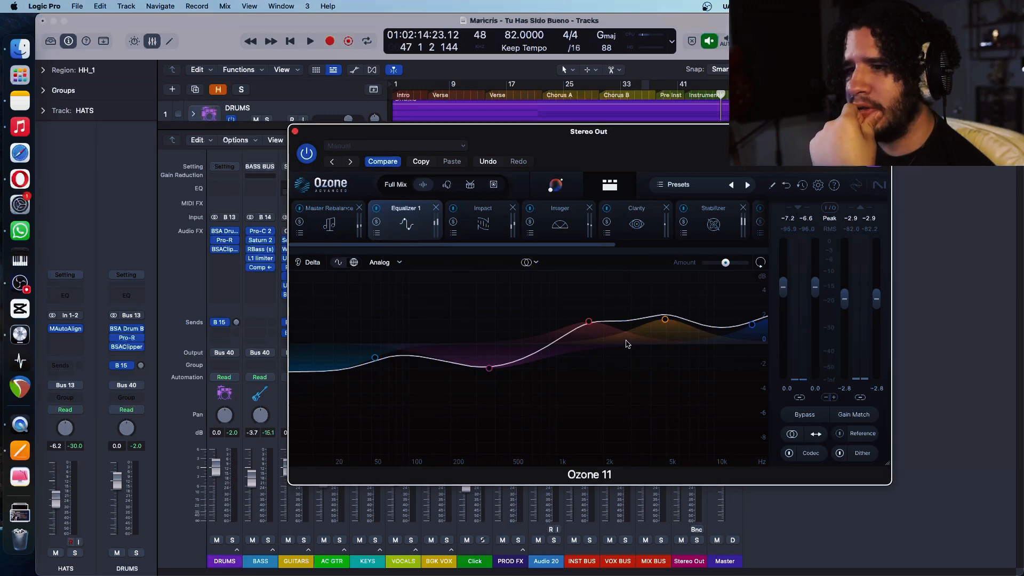
click(486, 228)
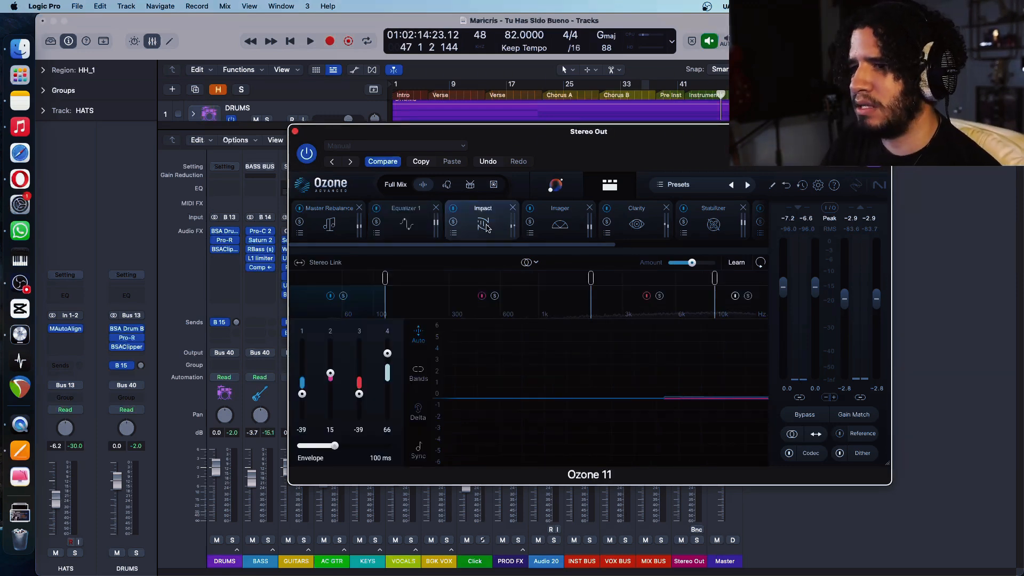
click(561, 233)
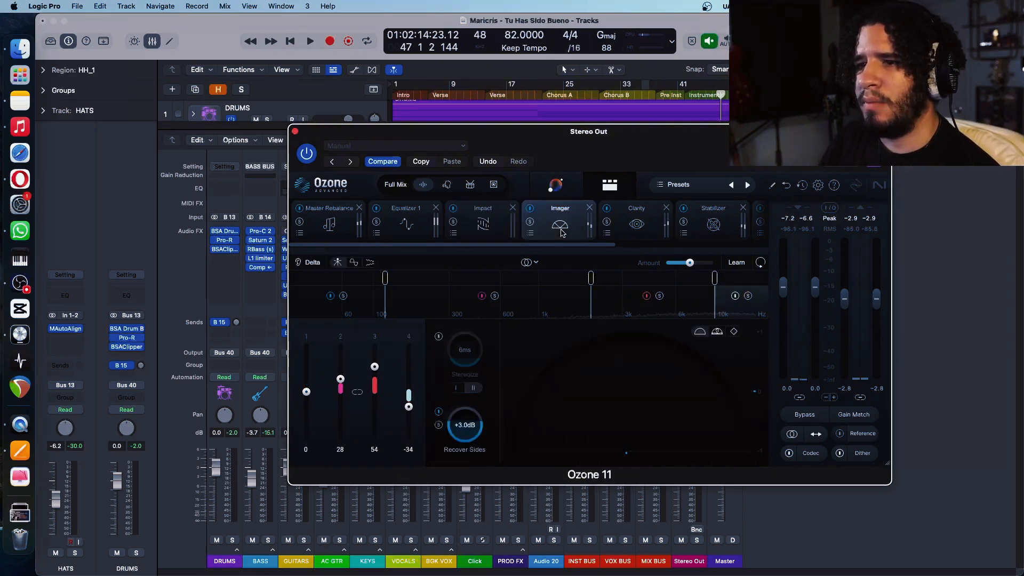
click(634, 228)
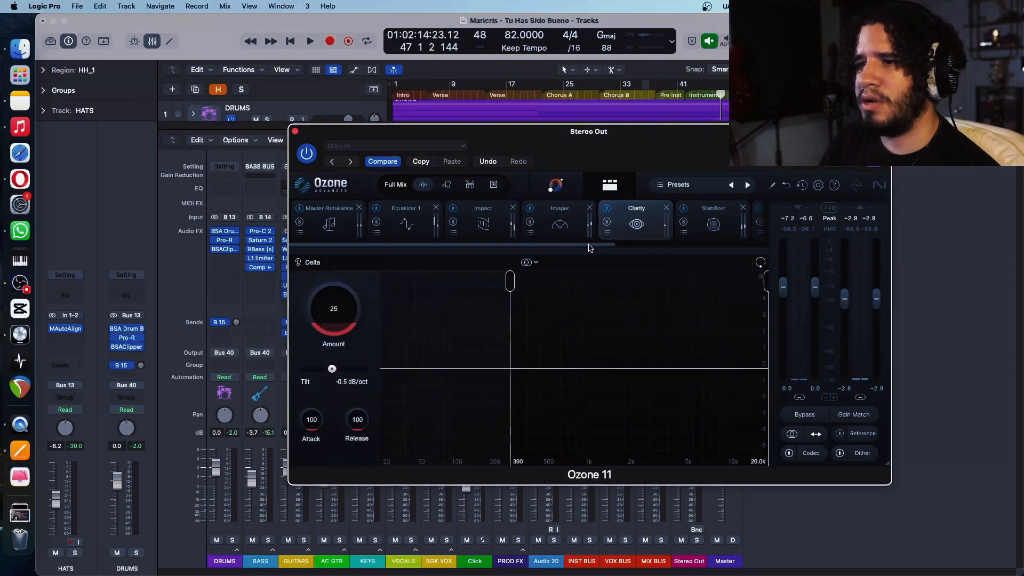
drag(590, 248, 694, 250)
click(574, 223)
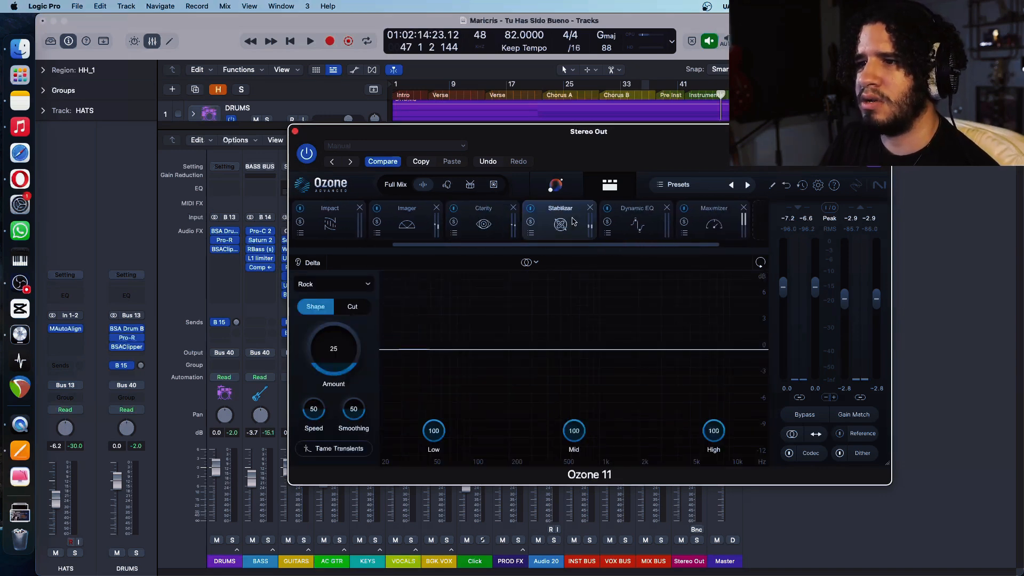
click(627, 227)
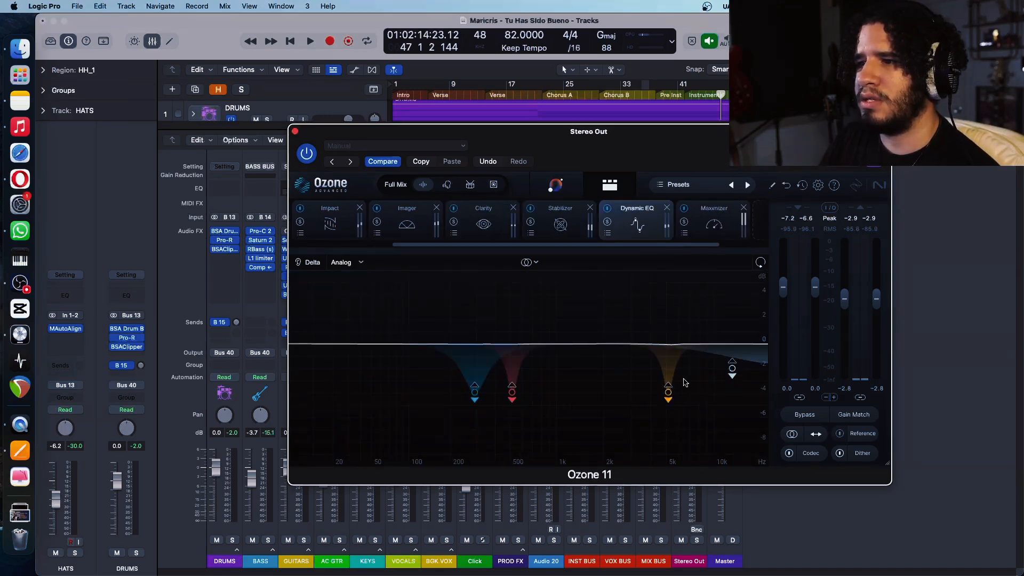
drag(554, 246, 606, 246)
click(638, 227)
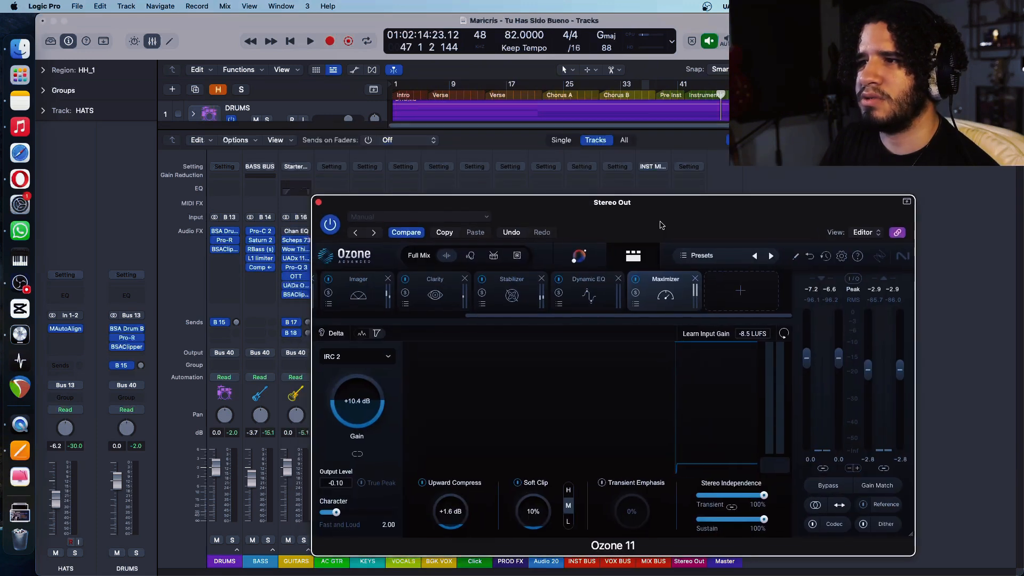
Step: Play the mix from Chorus A and set the Maximizer's Transient Emphasis to 49%
drag(641, 169, 665, 239)
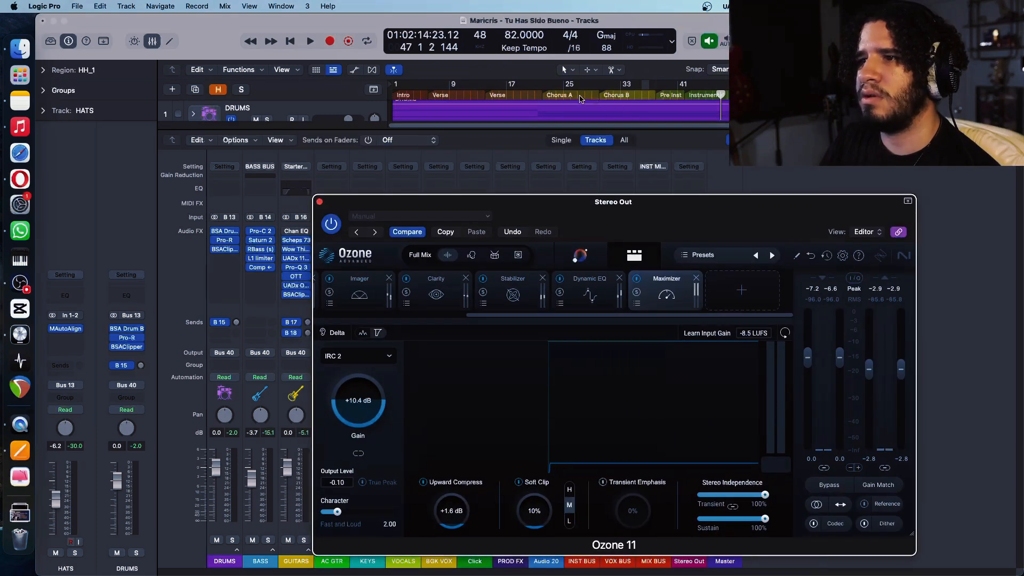
click(557, 96)
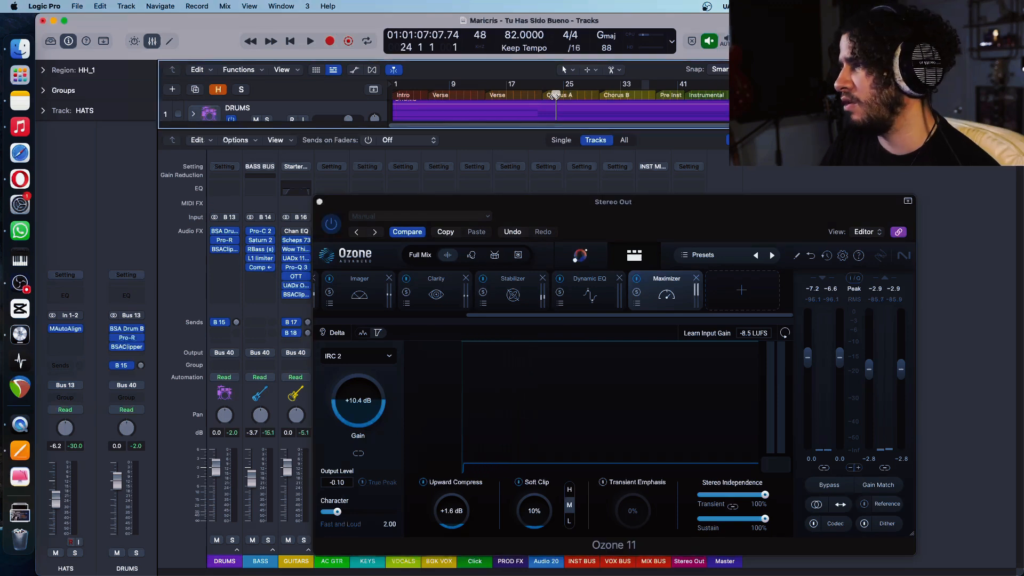
key(space)
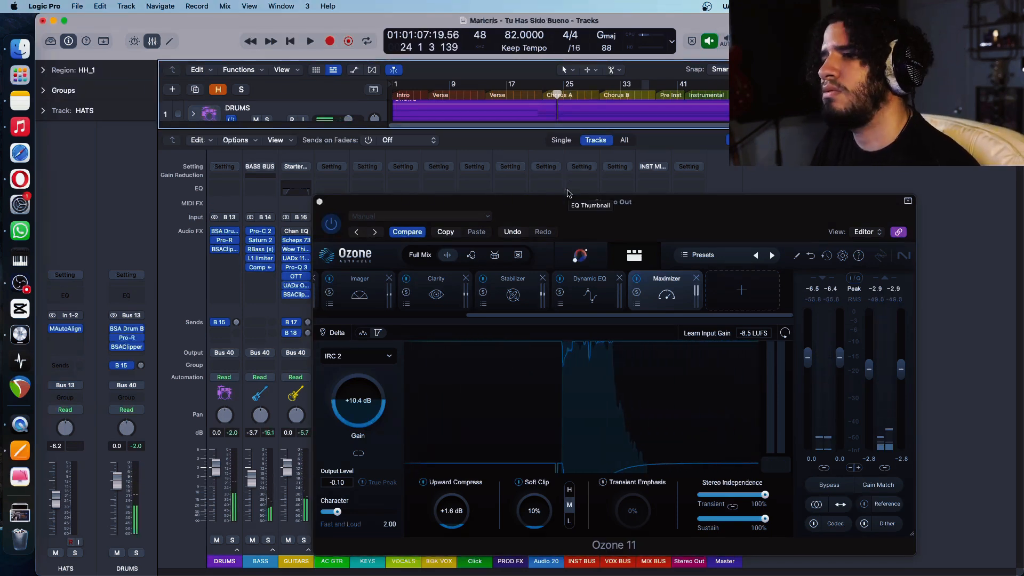
key(space)
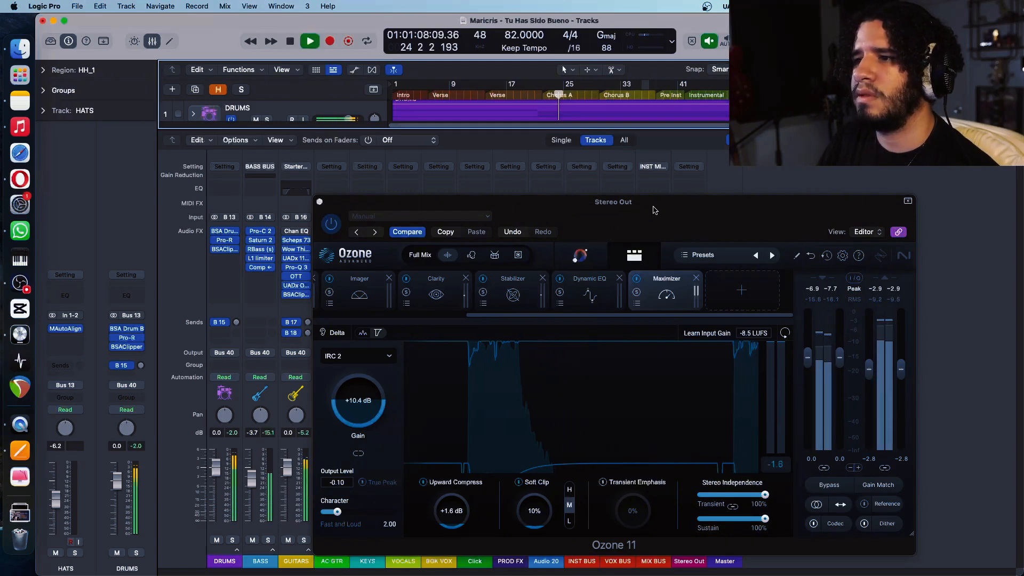
drag(632, 202, 612, 139)
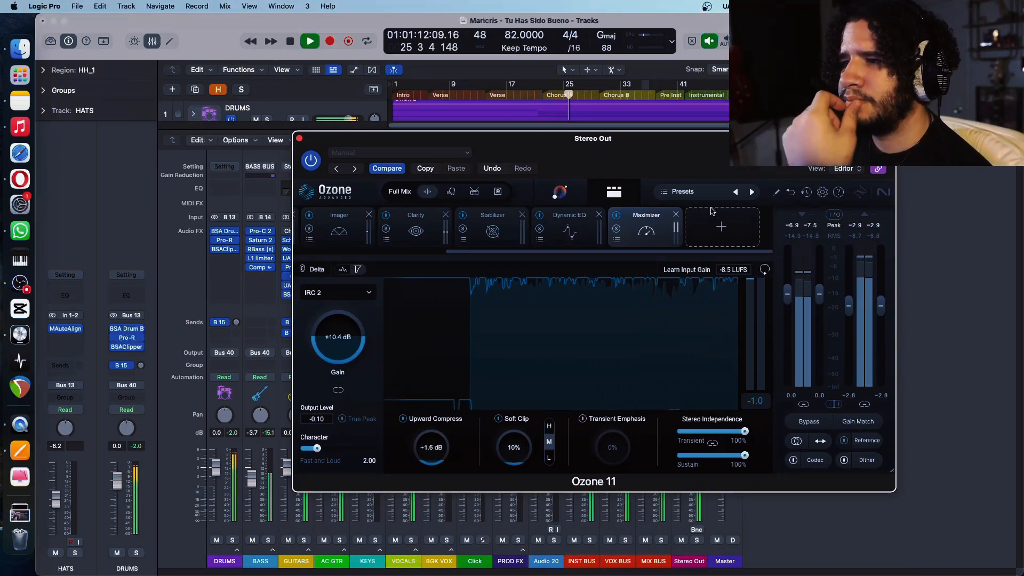
drag(675, 147, 665, 150)
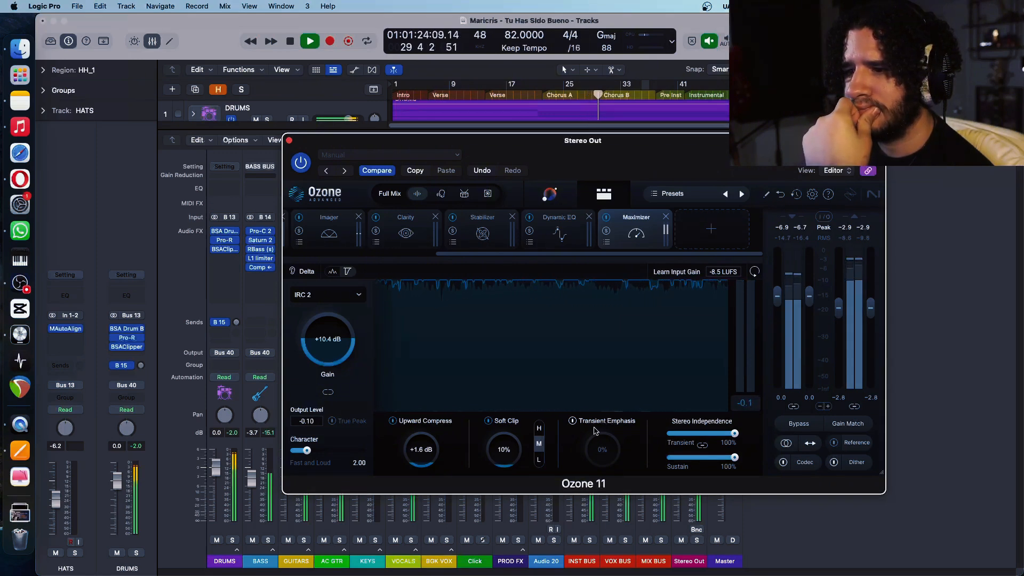
drag(607, 455, 610, 423)
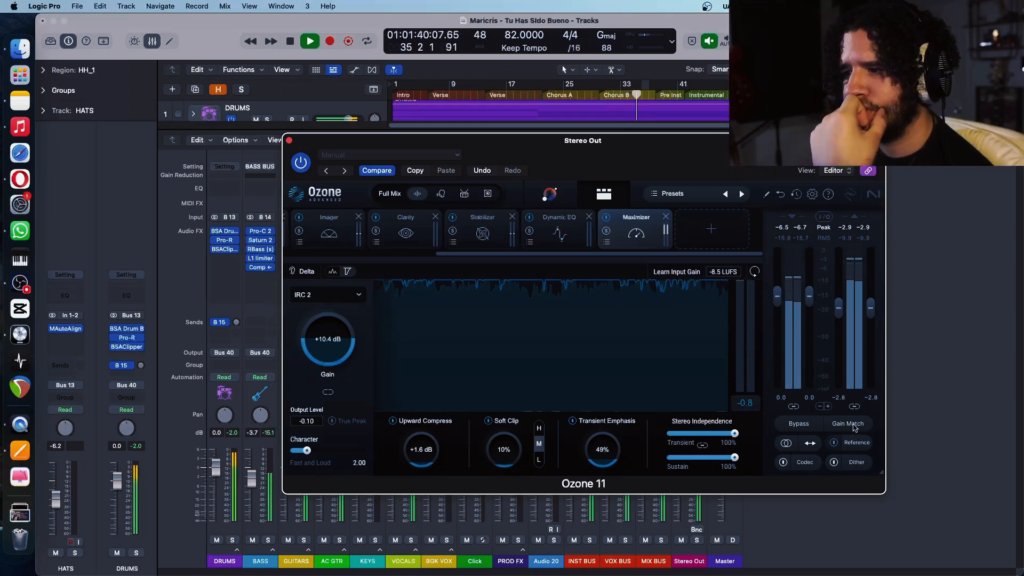
Step: Enable Gain Match in Ozone and compare the master against the bypassed signal at matched loudness
click(827, 425)
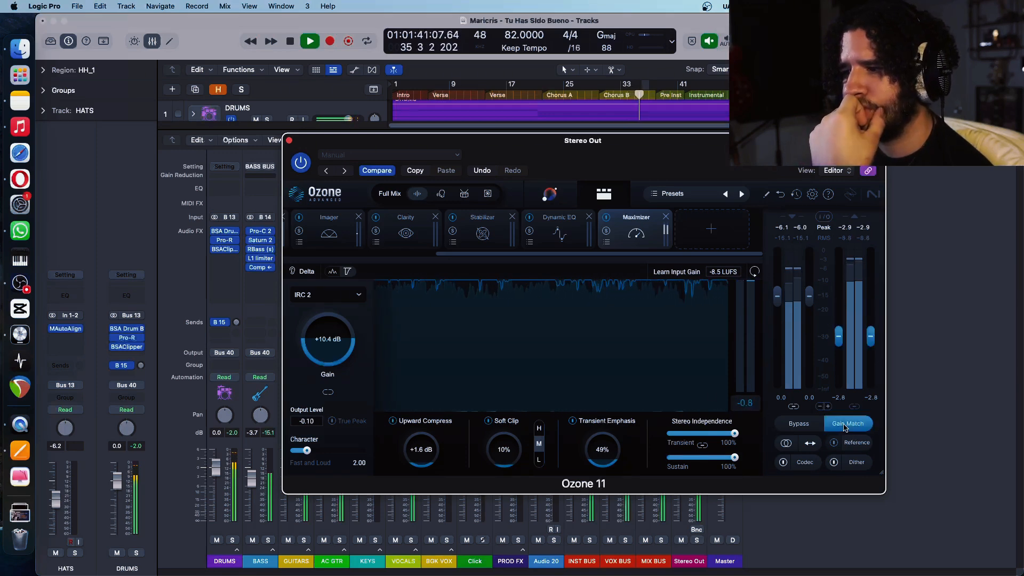
click(798, 424)
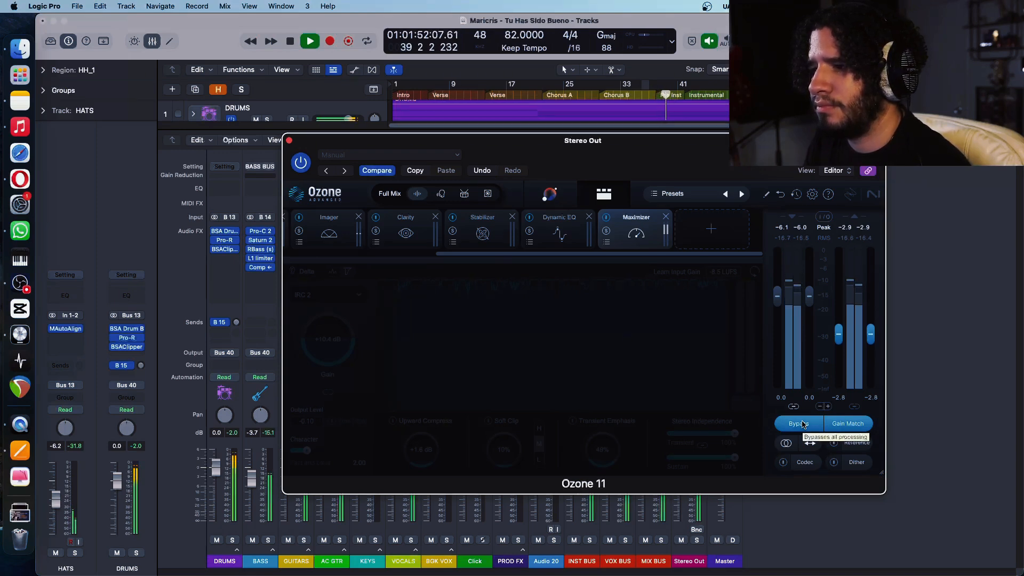
click(799, 424)
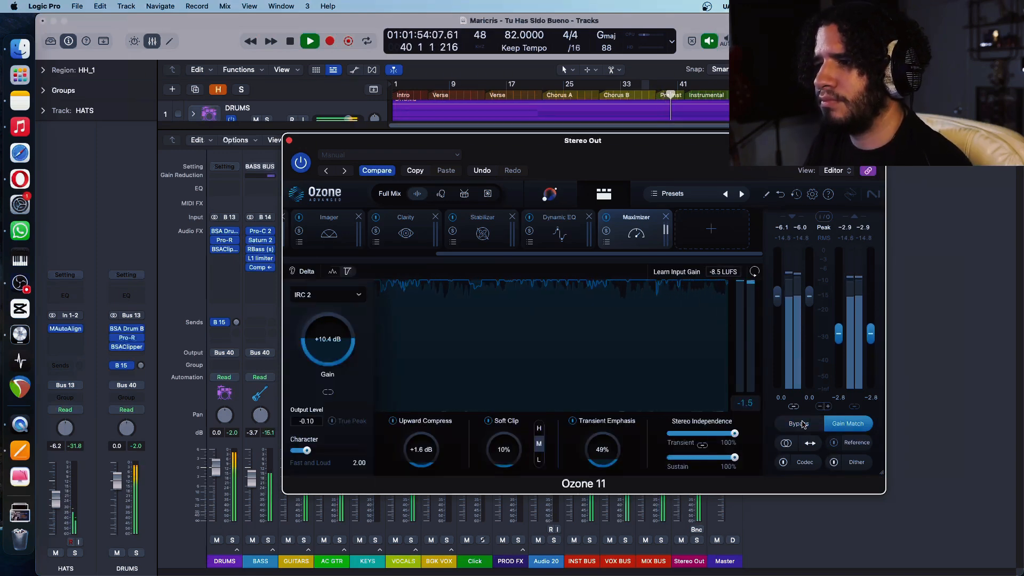
Step: In Equalizer 1, set the orange bell to 5218 Hz at -1.6 dB and the red bell to 1651 Hz at 1.6 dB
click(550, 233)
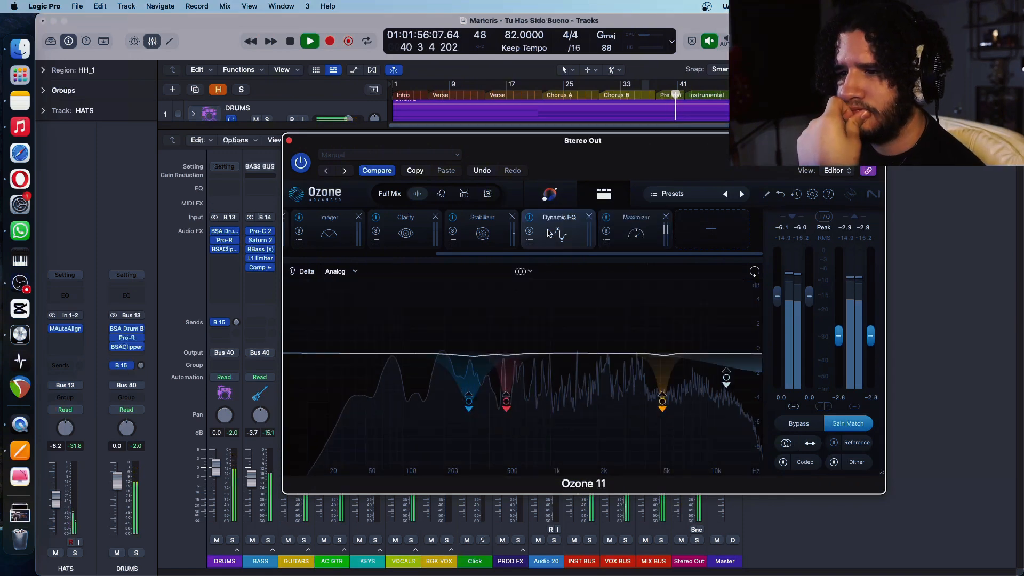
click(483, 233)
click(406, 232)
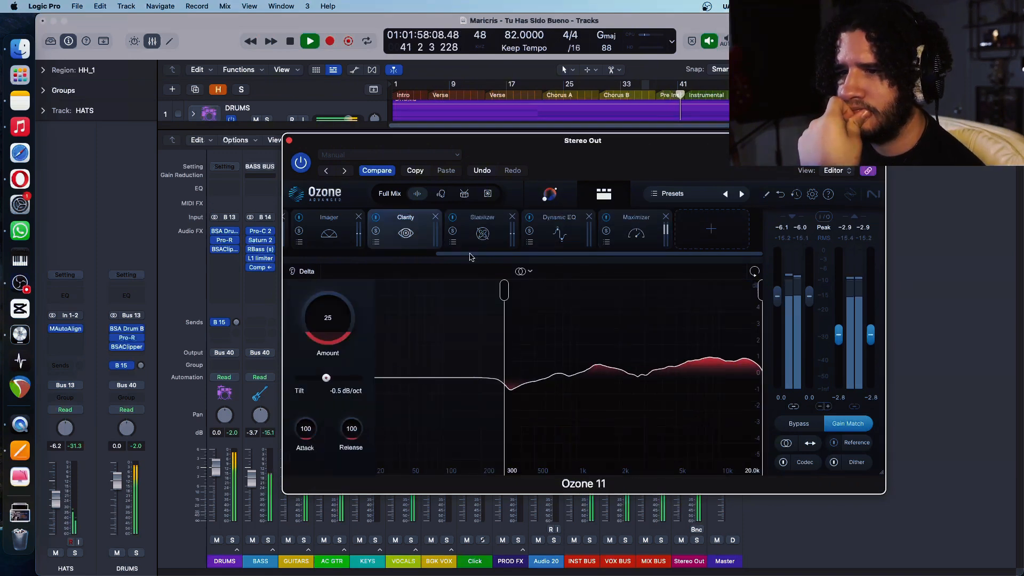
scroll(477, 233, left, 3)
click(405, 233)
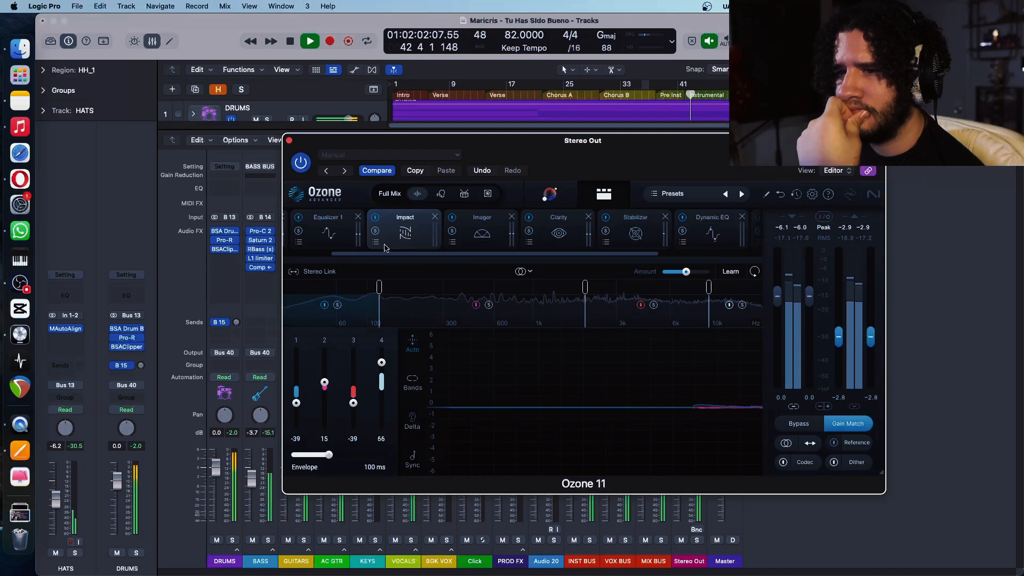
click(328, 232)
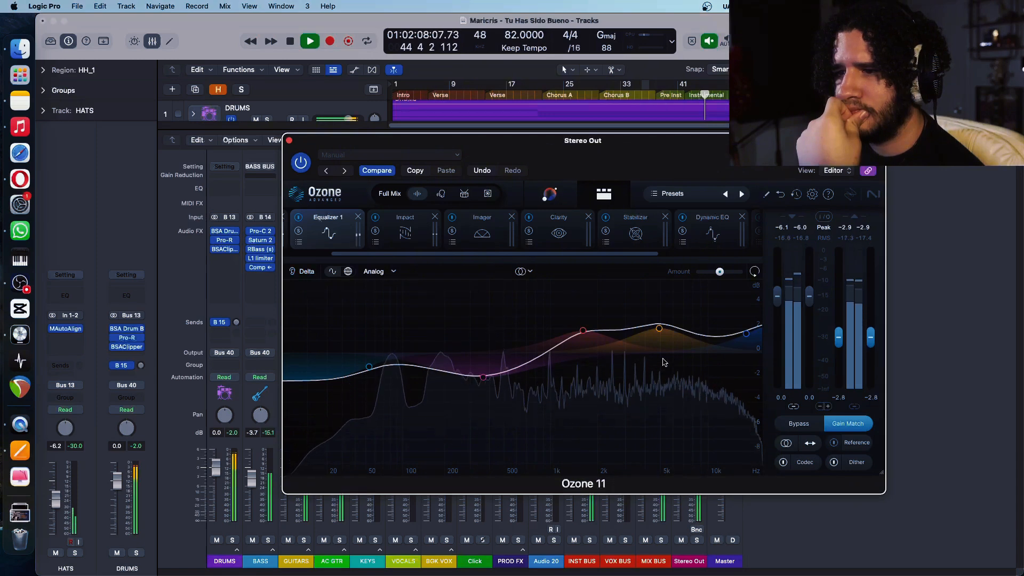
drag(660, 335, 664, 377)
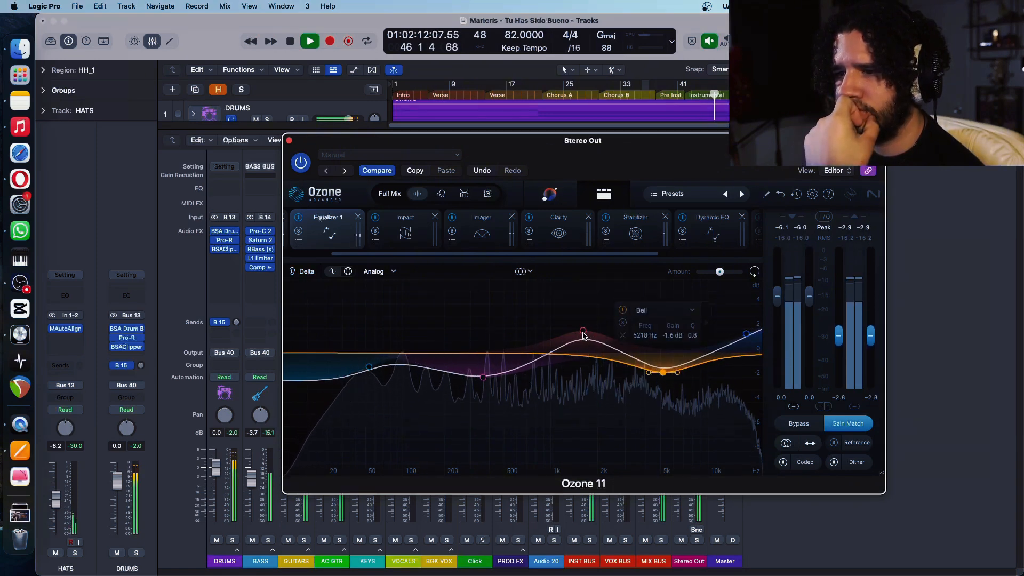
mouse_move(583, 332)
mouse_down()
mouse_move(583, 379)
mouse_move(585, 336)
mouse_up()
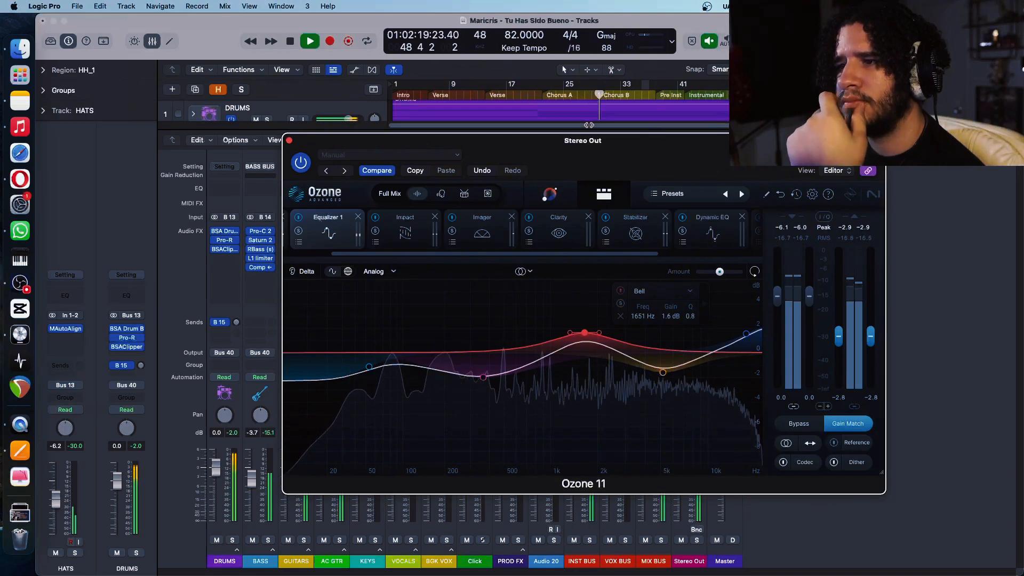
Step: Replay from the start of Chorus B and set Equalizer 1's bells to -1.1 dB at 5258 Hz and -0.8 dB at 1651 Hz
click(597, 97)
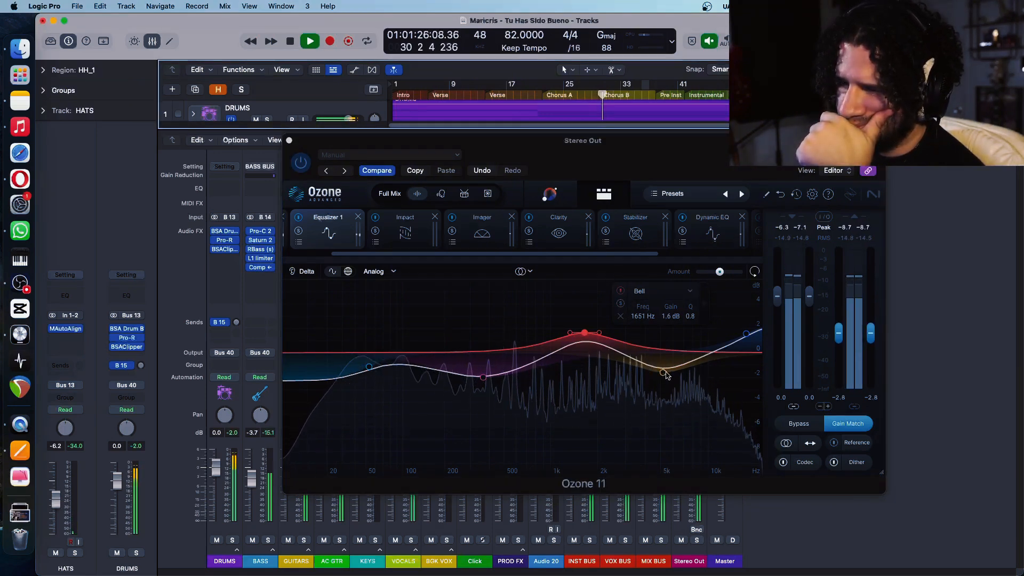
mouse_move(665, 375)
mouse_down()
mouse_move(668, 338)
mouse_move(663, 366)
mouse_up()
click(584, 333)
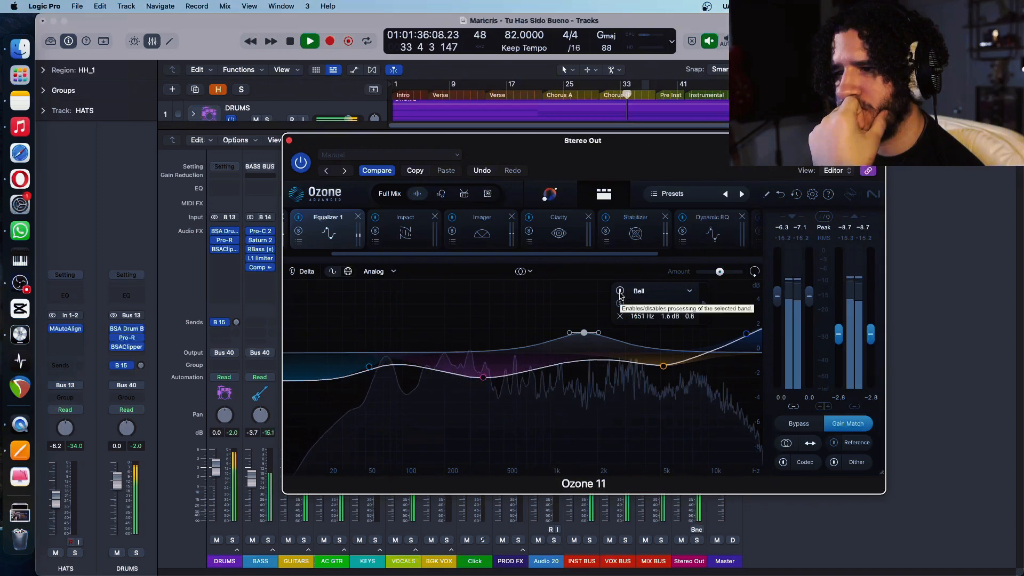
click(620, 292)
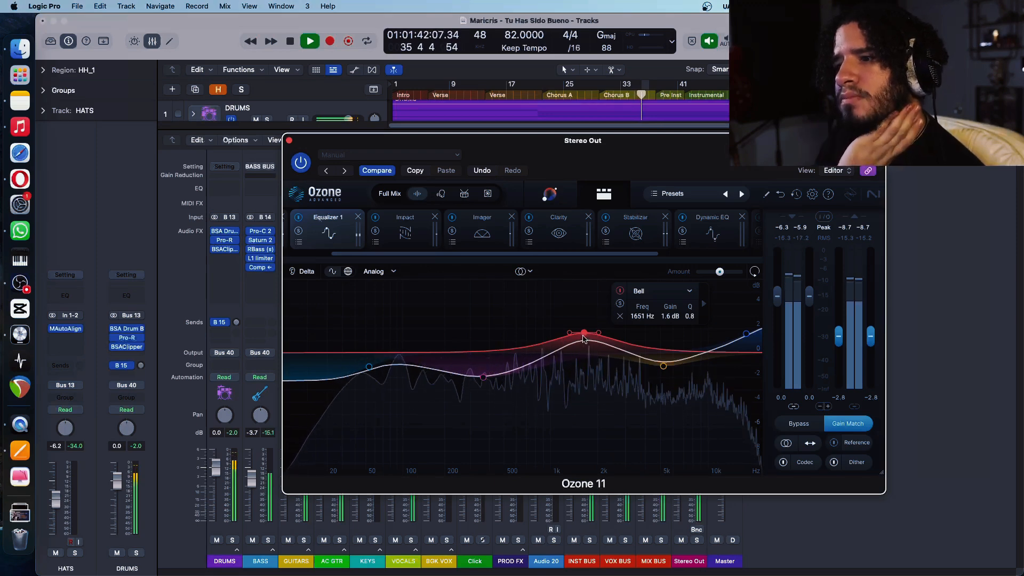
drag(584, 333, 584, 365)
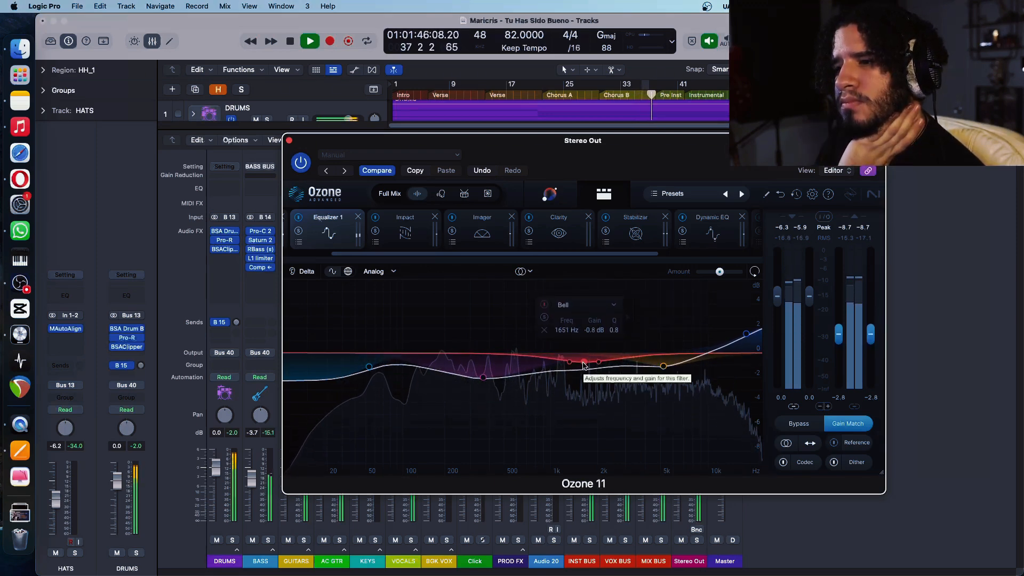
key(space)
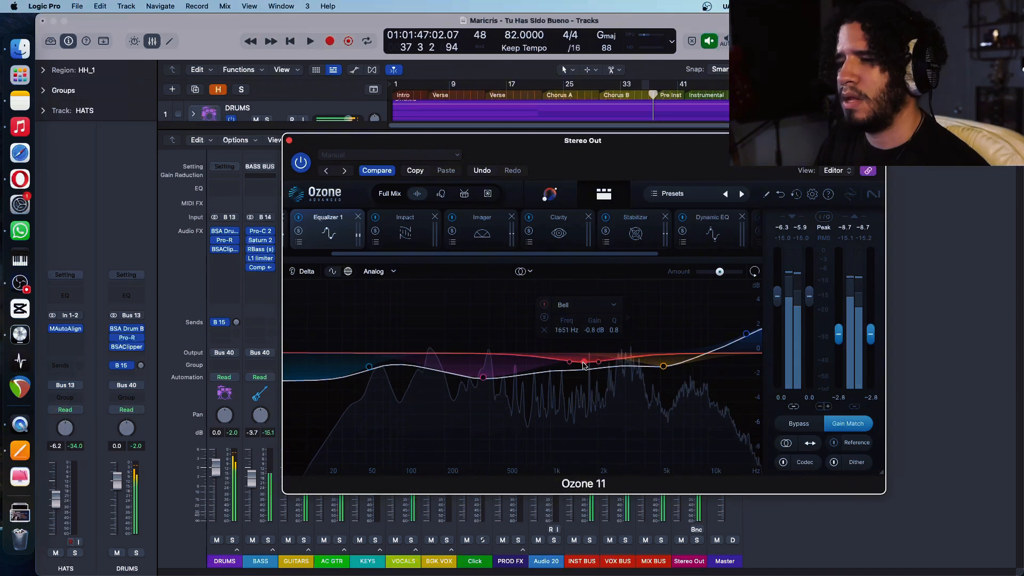
Step: Fine-tune Equalizer 1 by moving the orange bell to 5382 Hz and setting the 1651 Hz bell to -0.7 dB
click(664, 367)
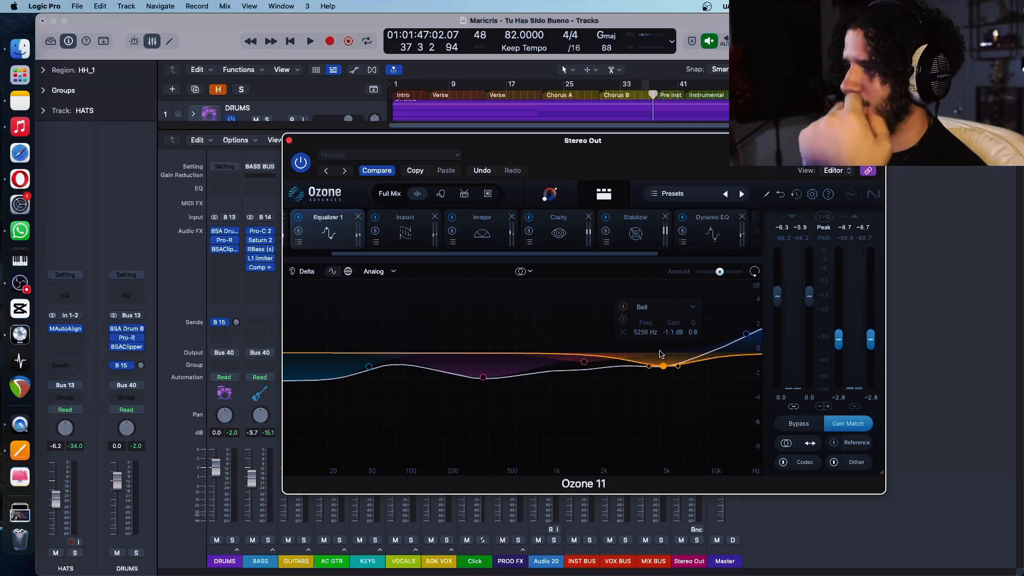
mouse_move(665, 372)
mouse_down()
mouse_move(667, 329)
mouse_move(665, 369)
mouse_up()
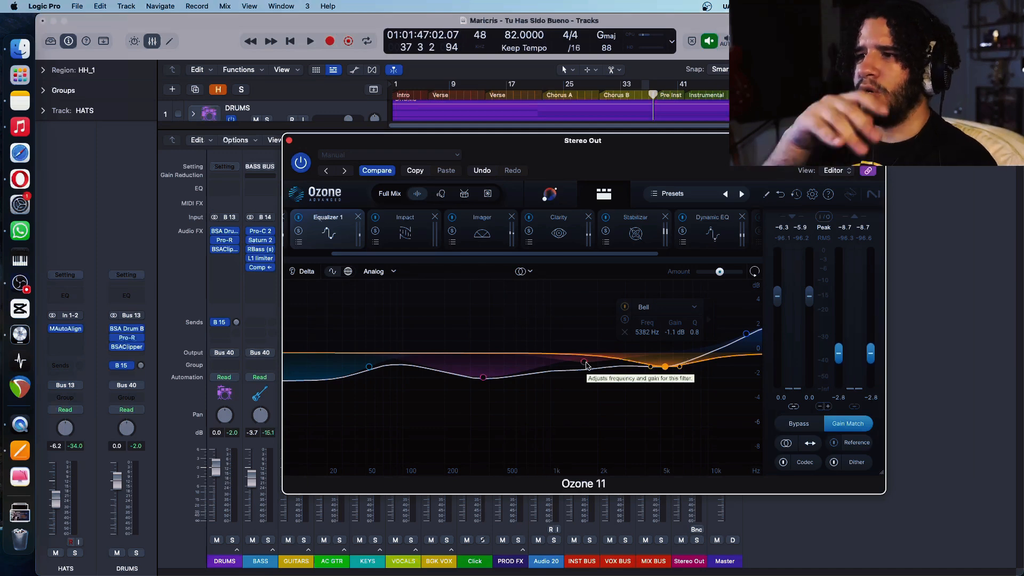
click(585, 364)
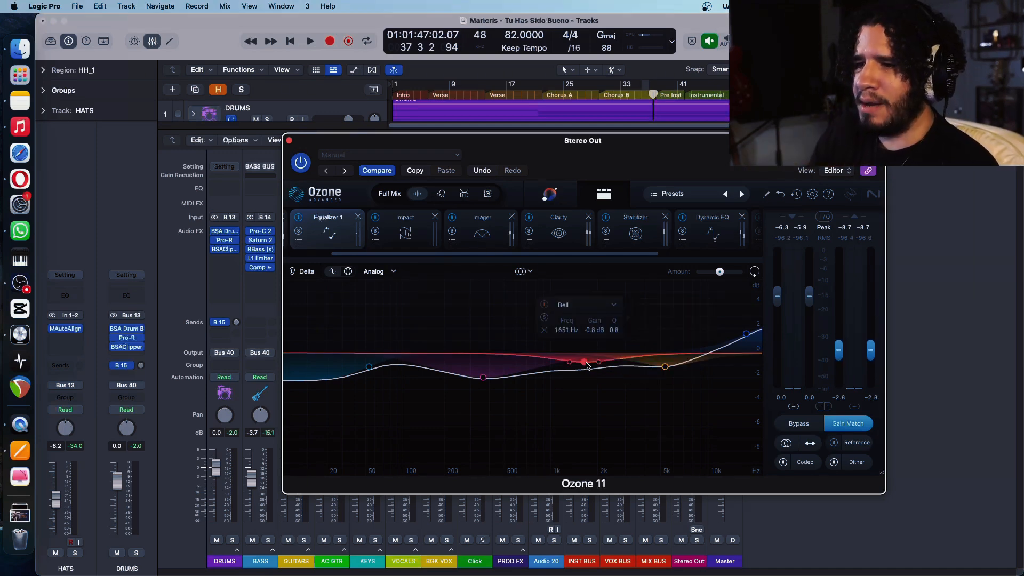
drag(586, 365, 586, 365)
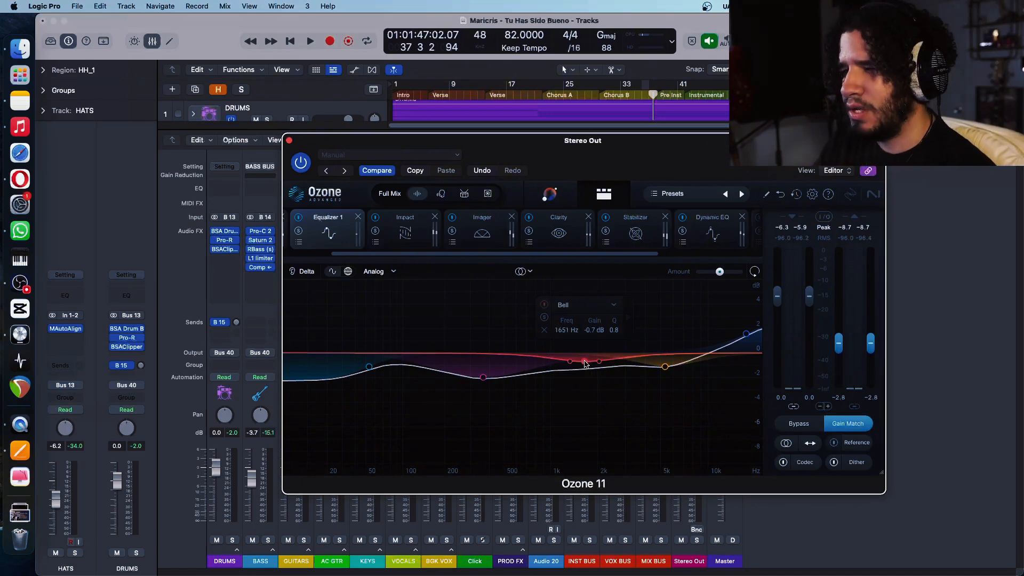
Step: Play the song and sweep Equalizer 1's red bell between cut and boost, settling at 2044 Hz with 1.1 dB of gain
key(space)
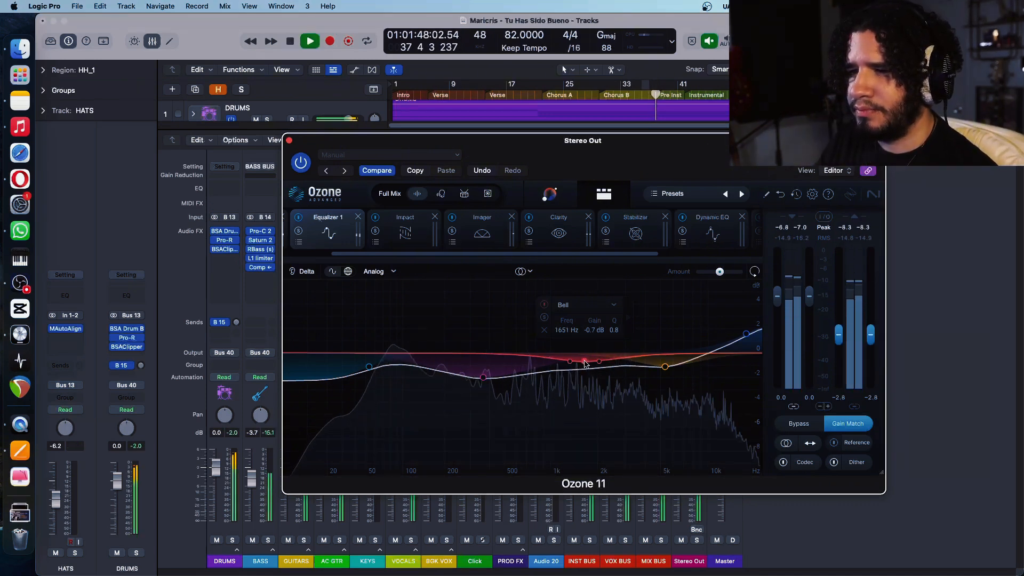
drag(585, 363, 593, 338)
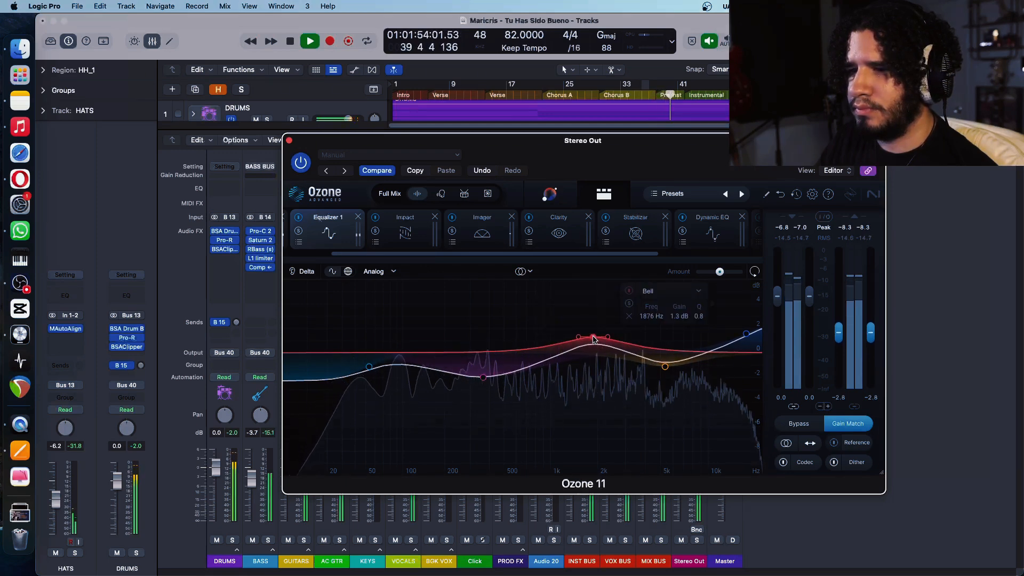
drag(594, 340, 596, 367)
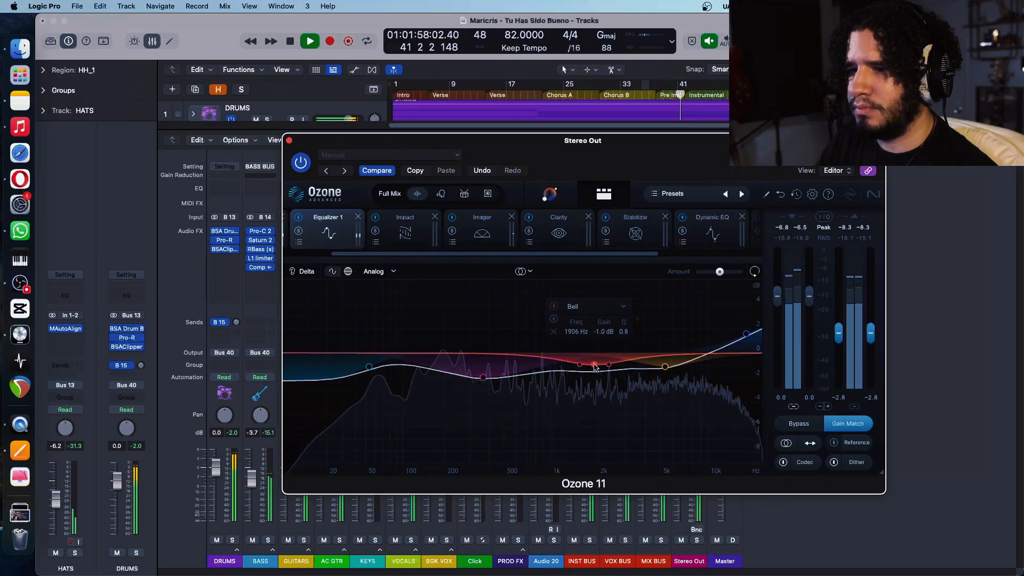
drag(595, 366, 599, 342)
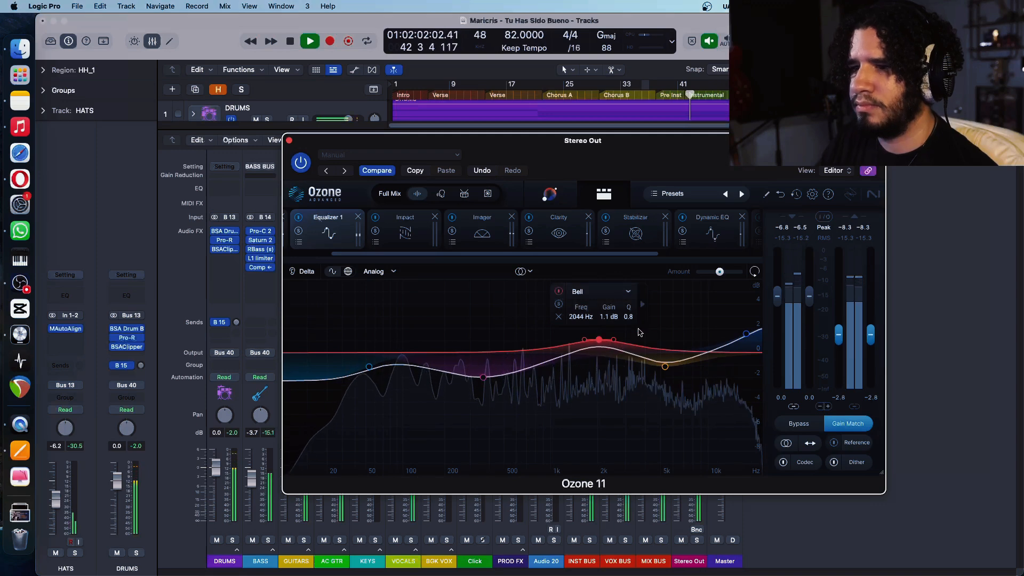
key(space)
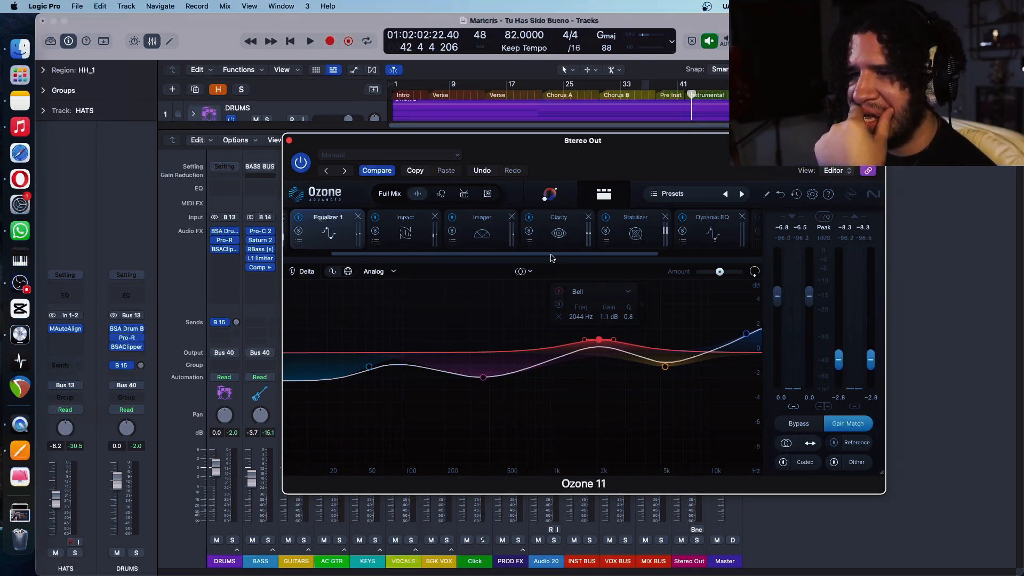
Step: Open the Maximizer and audition Transient Emphasis at 0% during playback before restoring it to 49%
drag(551, 258, 676, 257)
click(637, 233)
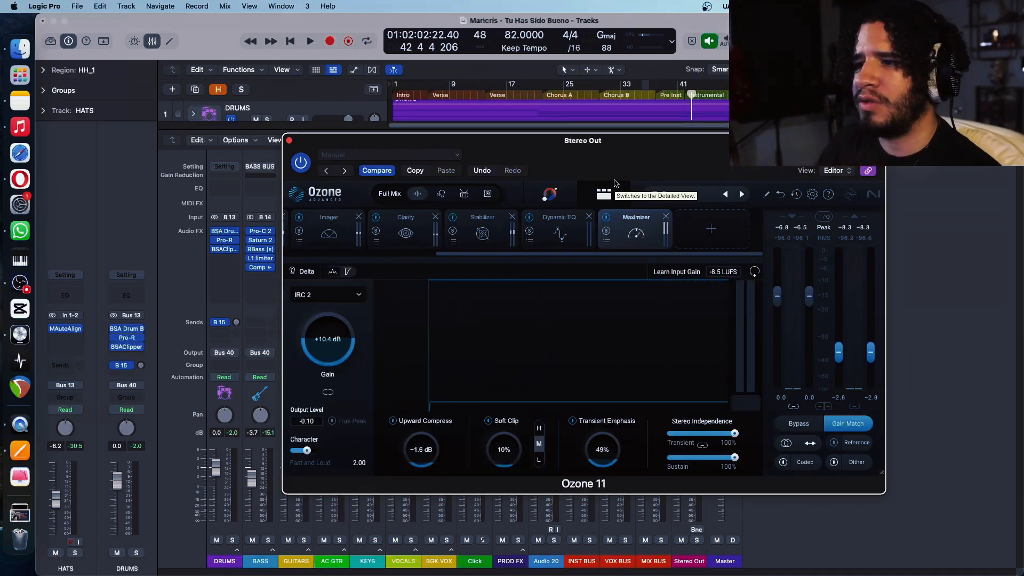
key(space)
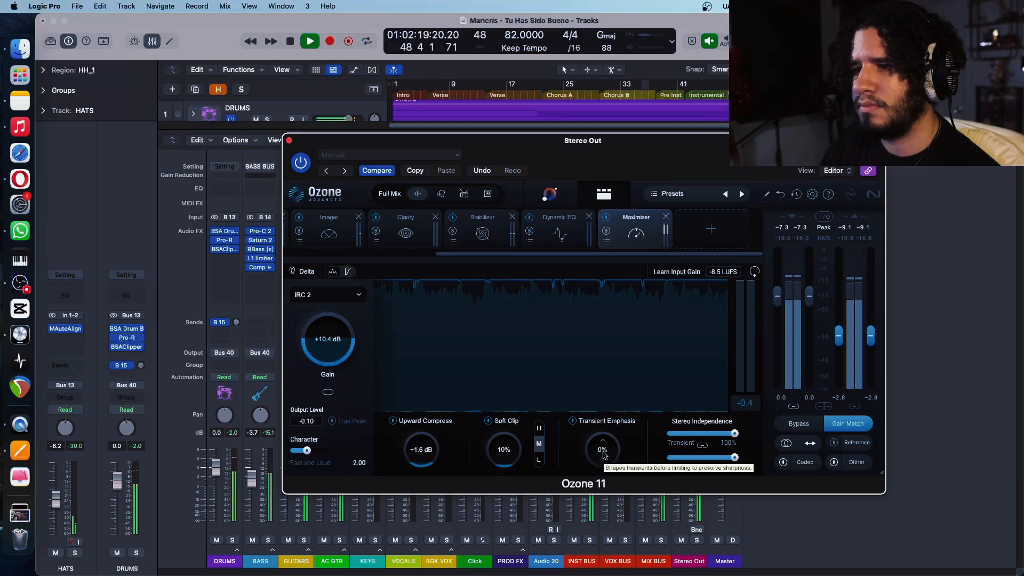
drag(603, 455, 605, 432)
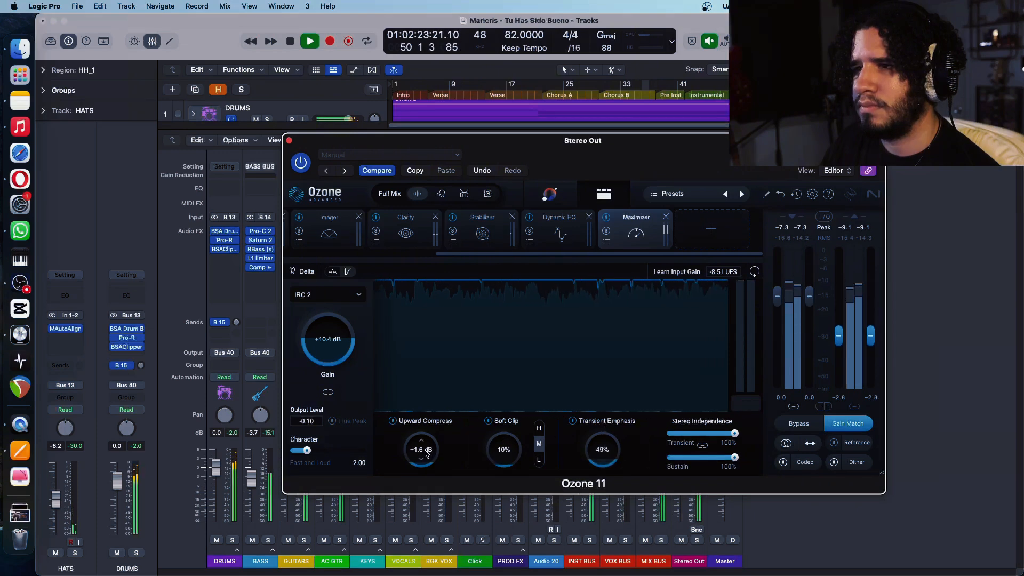
Step: Replay from Chorus A and adjust the Maximizer's Upward Compress, settling at +1.9 dB
click(564, 93)
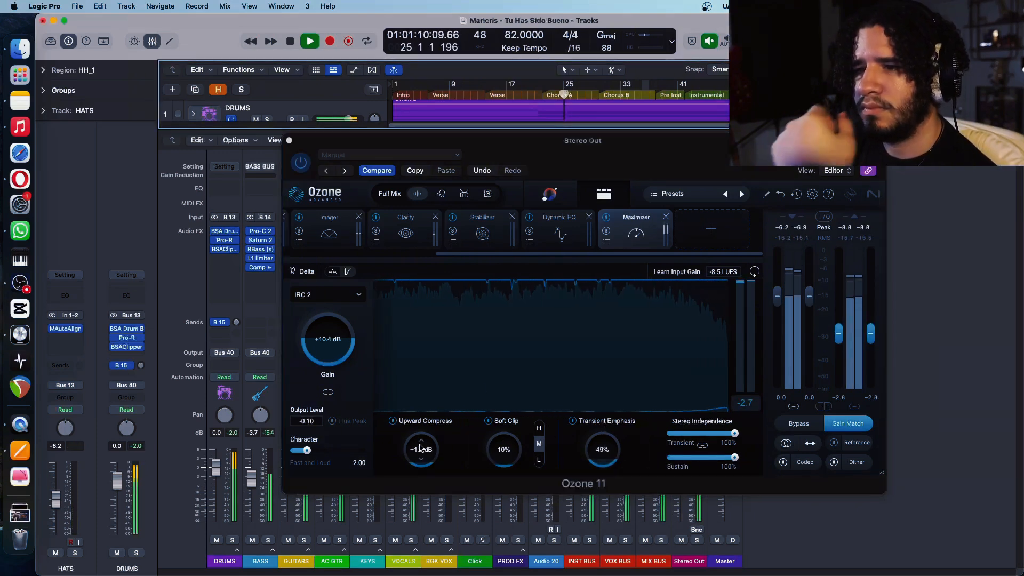
drag(422, 459, 424, 431)
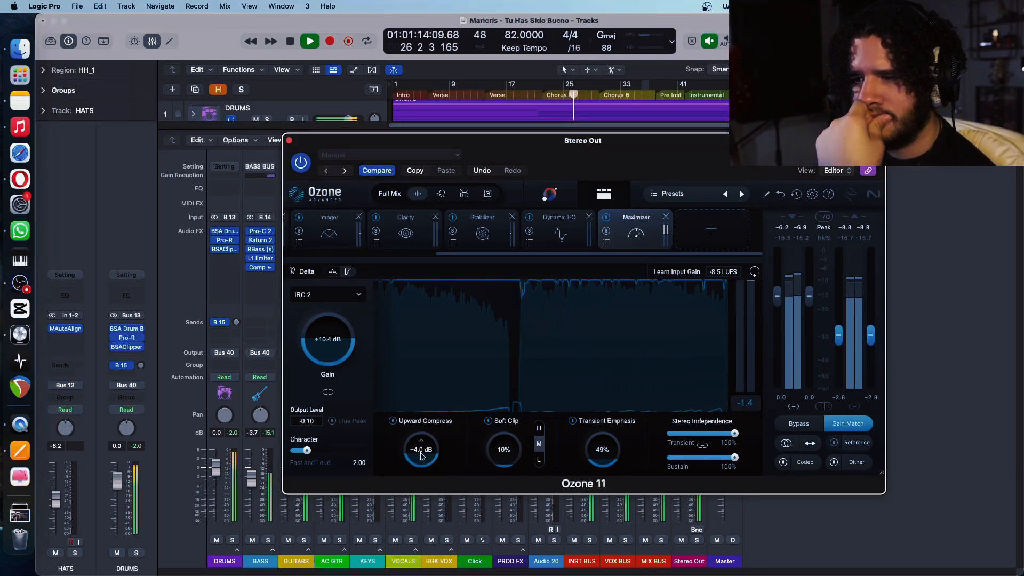
drag(420, 460, 421, 417)
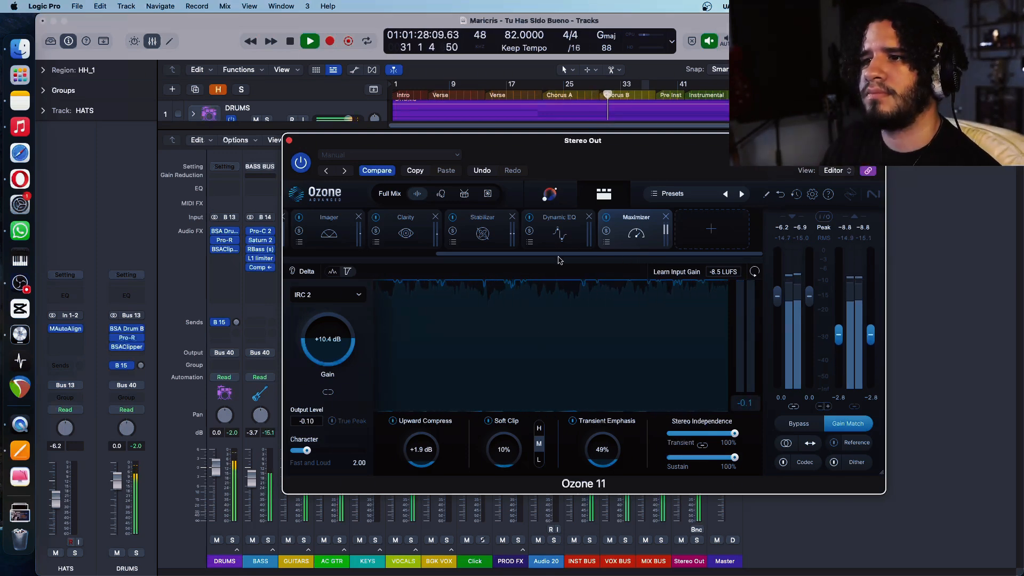
Step: Compare the gain-matched master with Ozone's bypassed signal during Chorus B, ending with processing active and playback stopped
drag(567, 256, 427, 258)
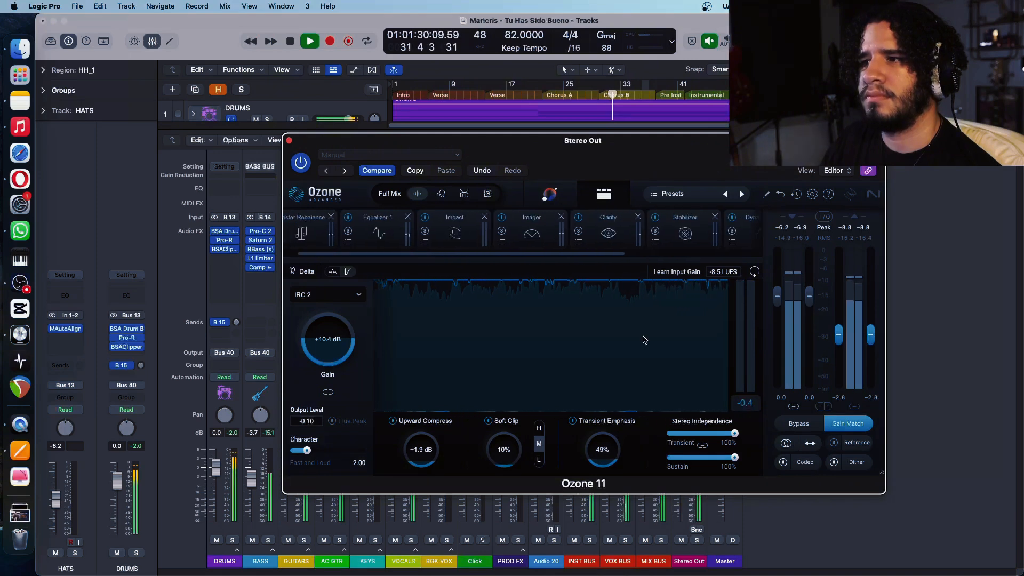
click(798, 424)
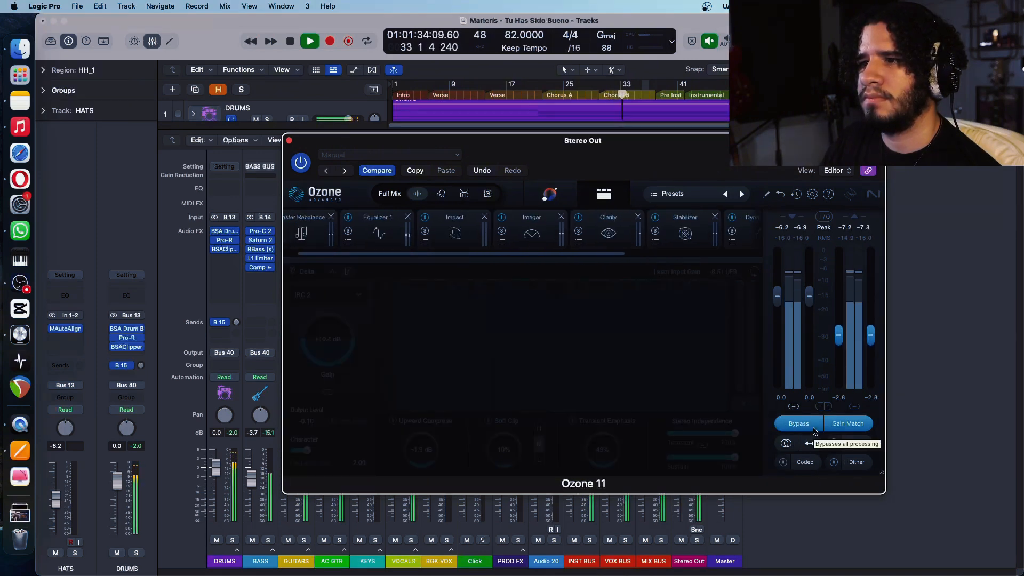
click(813, 430)
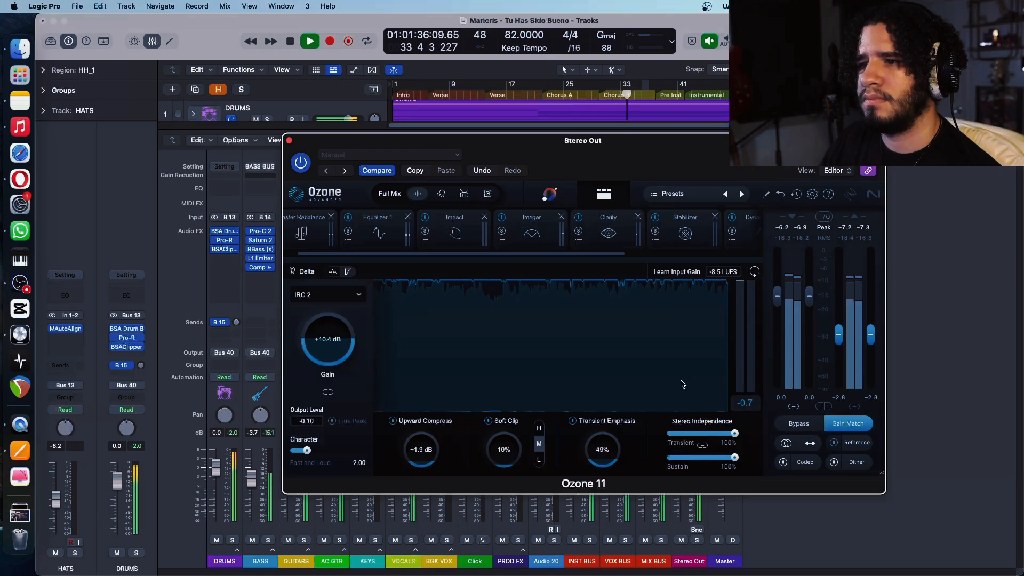
scroll(464, 257, left, 2)
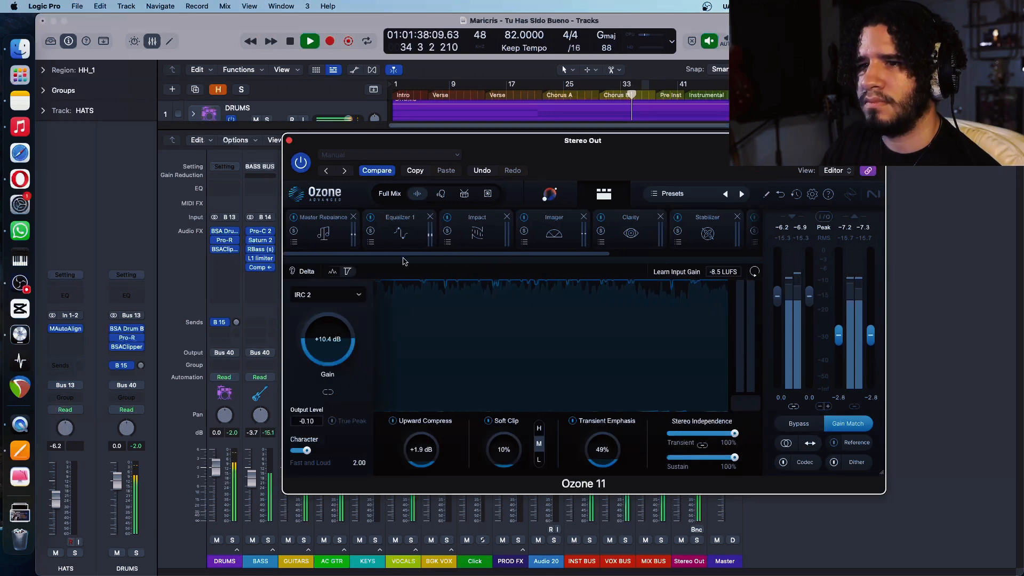
key(space)
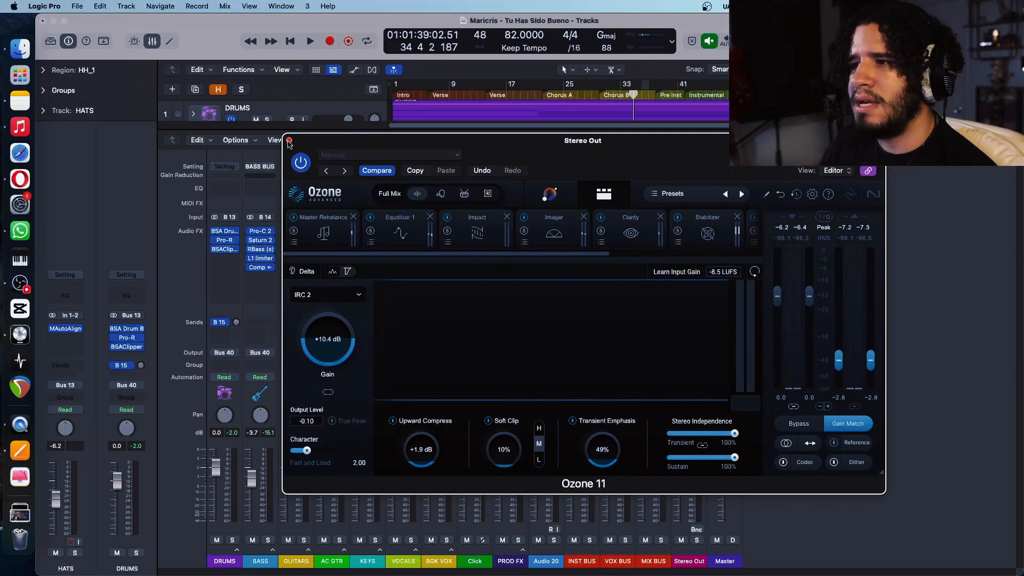
Step: Close Ozone, switch it off on the Stereo Out and hide the mixer to return to the arrangement
click(289, 140)
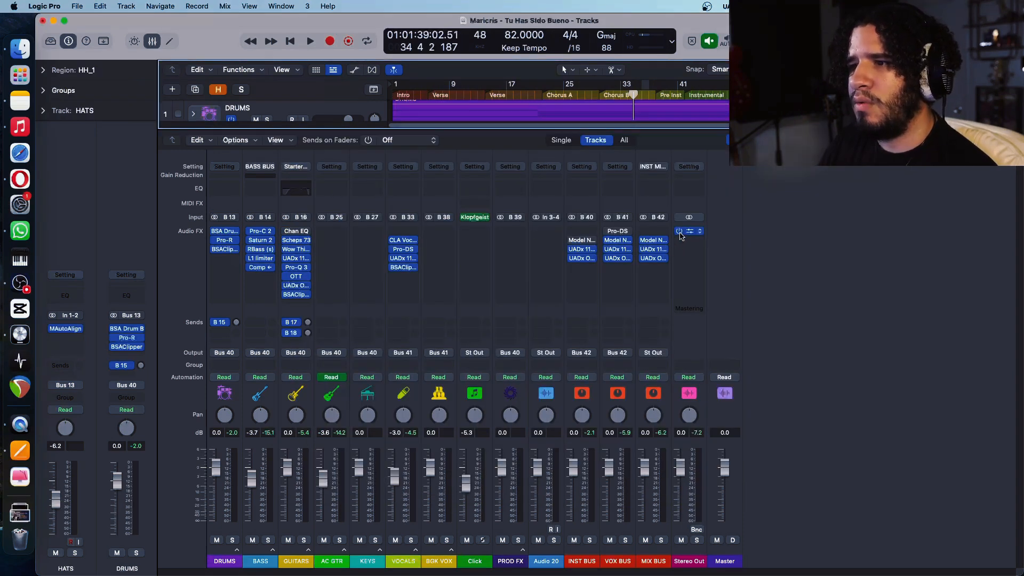
click(680, 232)
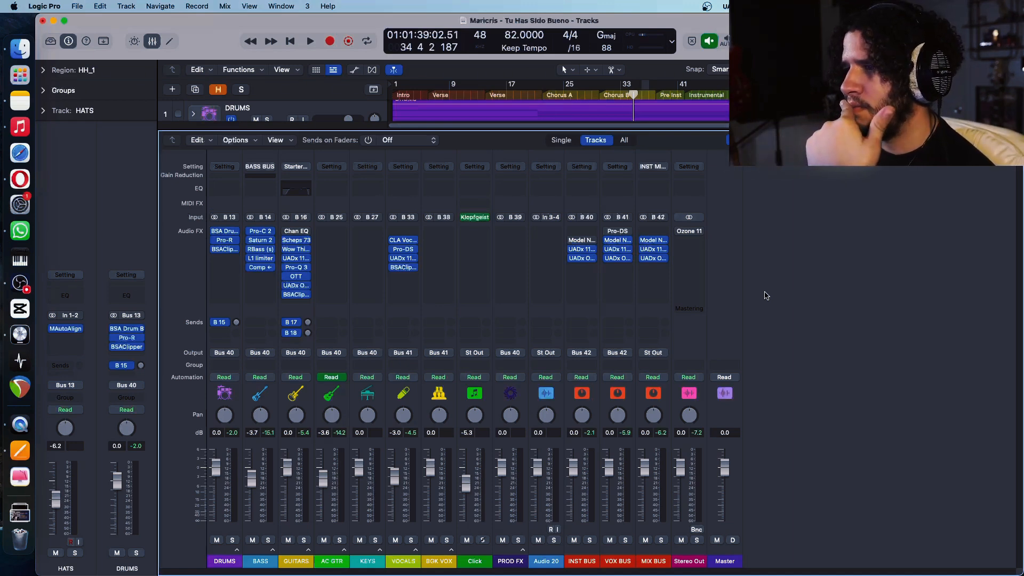
key(x)
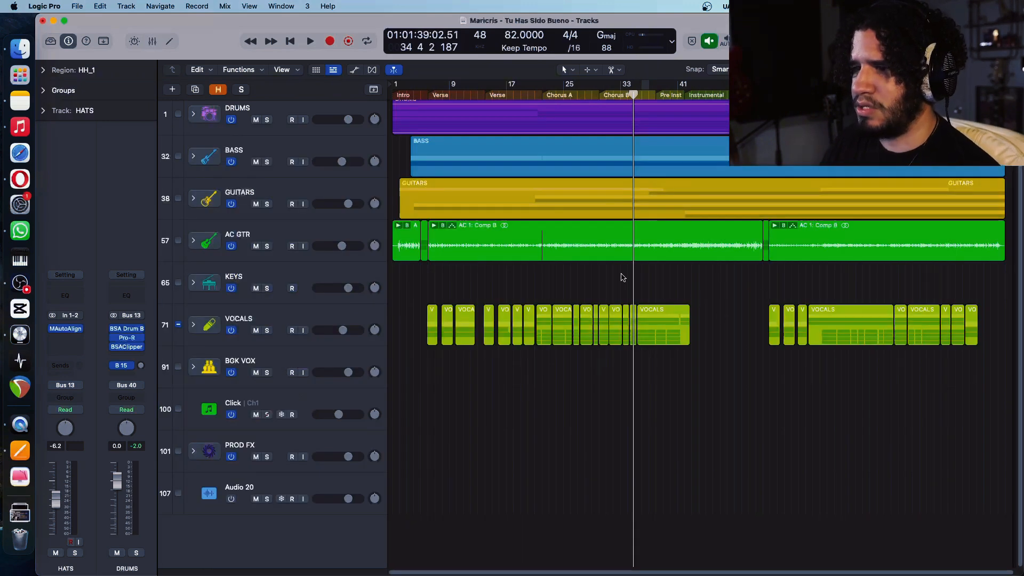
Step: Fit the main tracks in view and play the mix from bar 53
scroll(597, 289, up, 5)
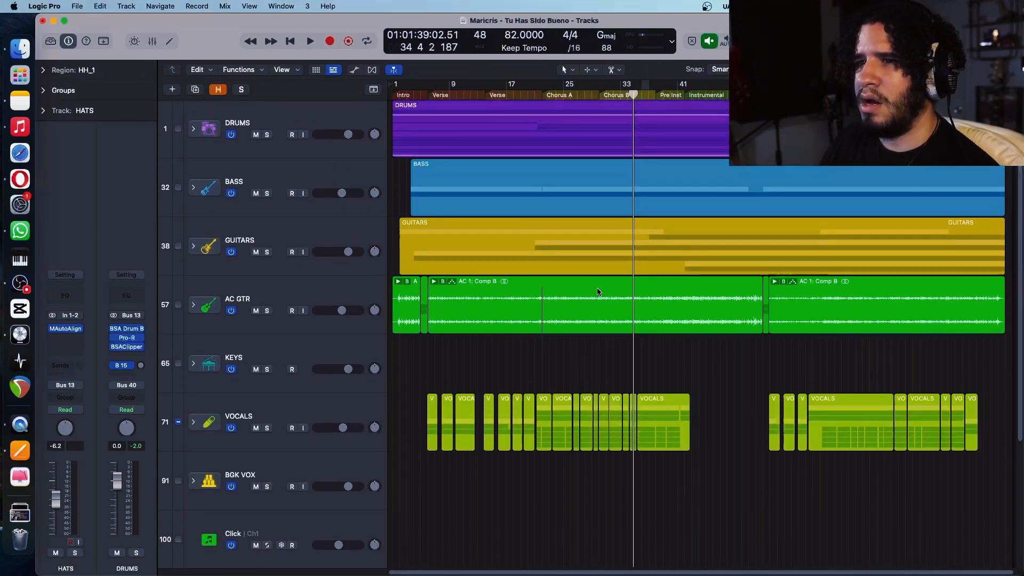
scroll(597, 290, down, 1)
scroll(578, 289, down, 3)
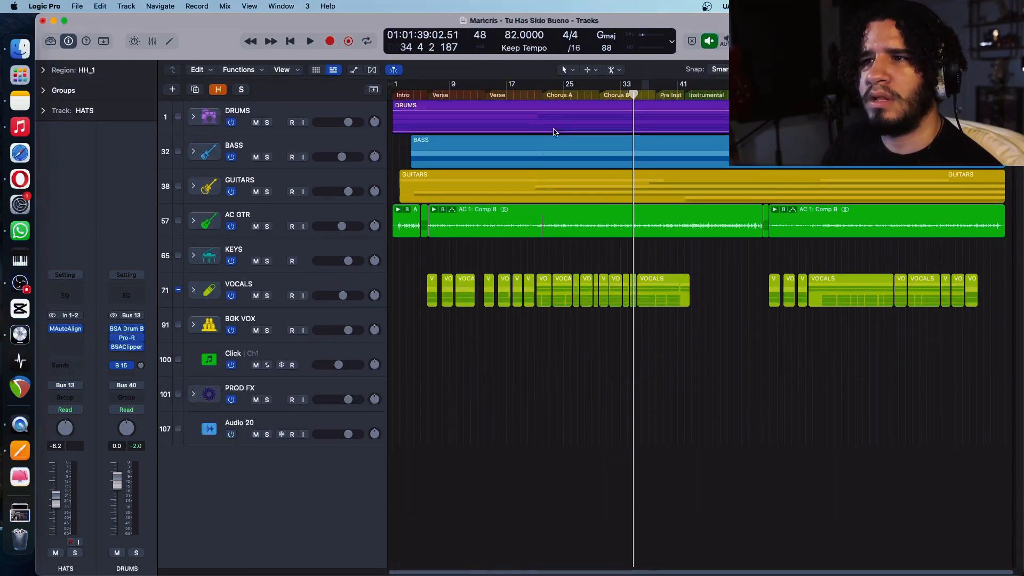
drag(633, 95, 763, 95)
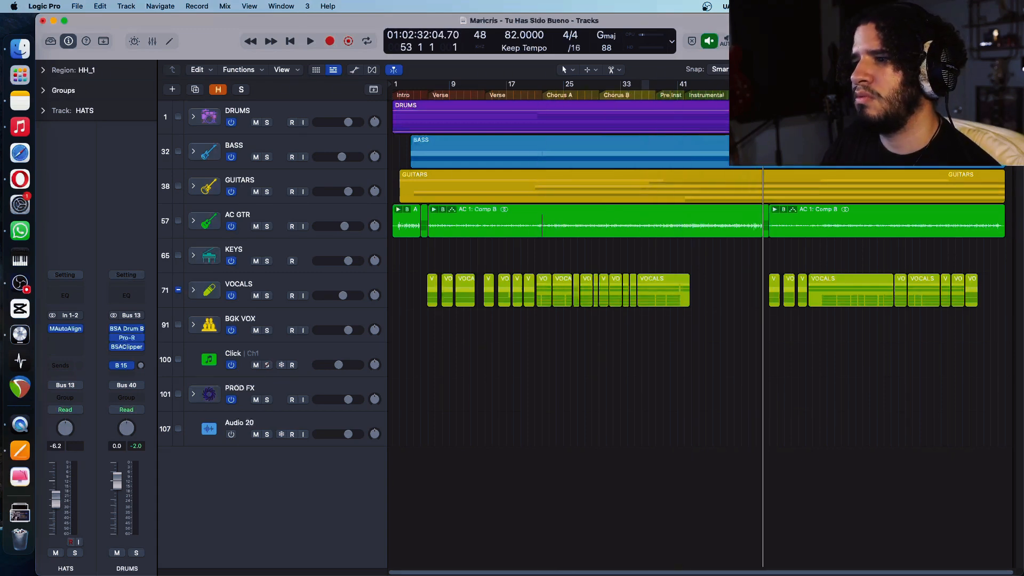
key(space)
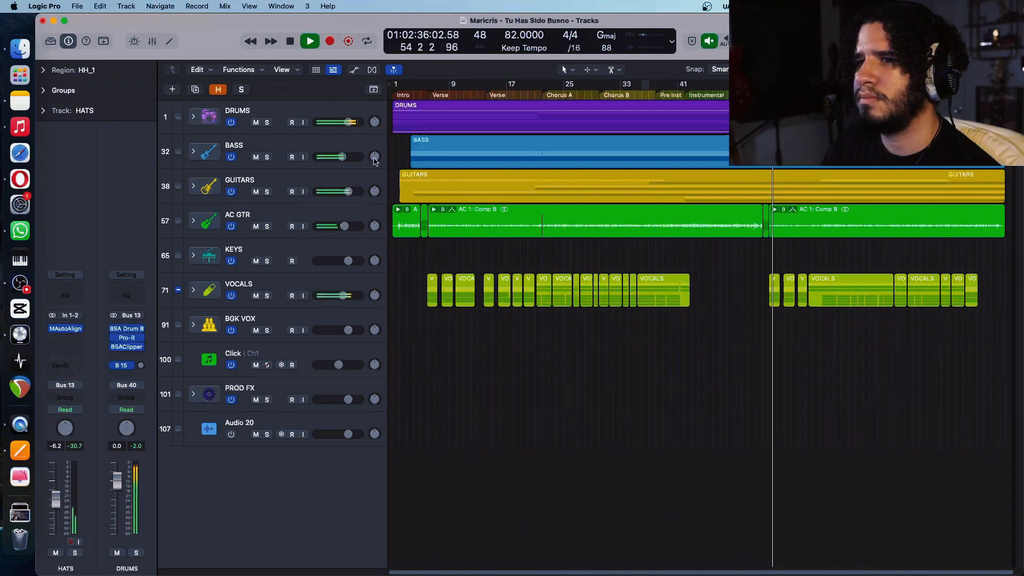
Step: Expand the DRUMS stack, stop playback and enlarge the snare and snare sample regions around the Bridge
click(193, 121)
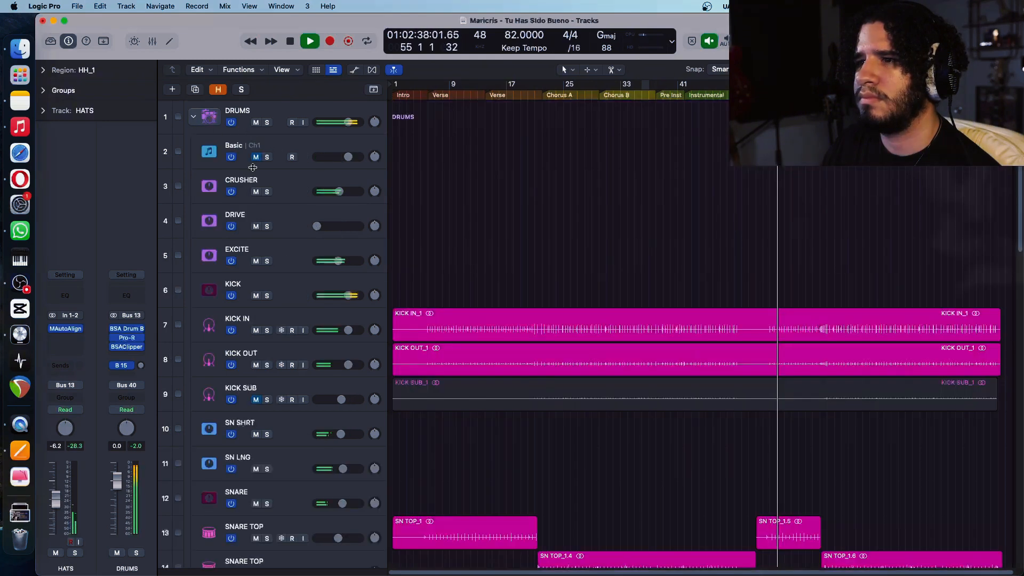
scroll(365, 365, down, 5)
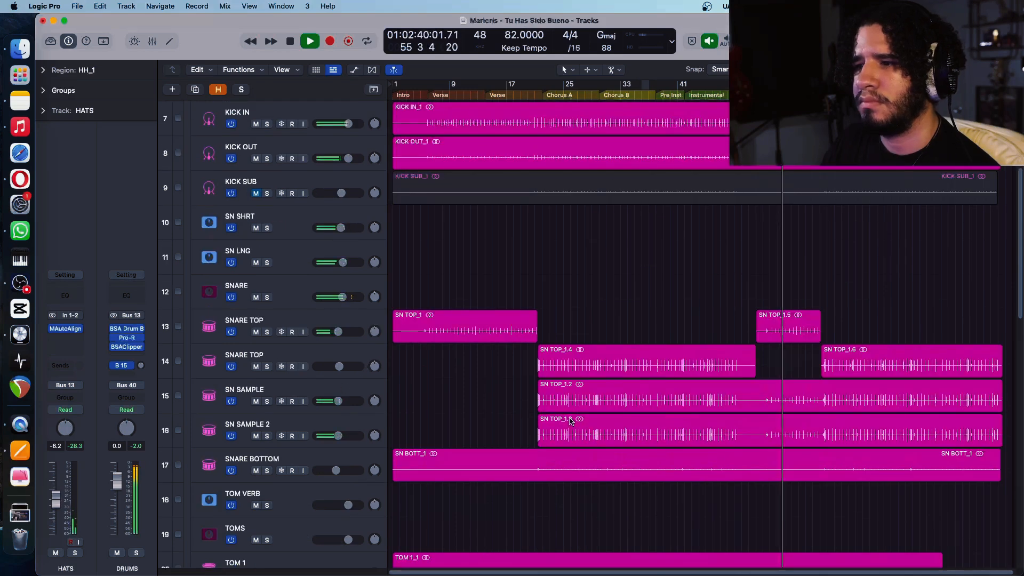
key(space)
key(super+Down)
key(super+Down)
key(super+Right)
key(super+Right)
key(super+Right)
key(super+Right)
key(super+Right)
key(super+Right)
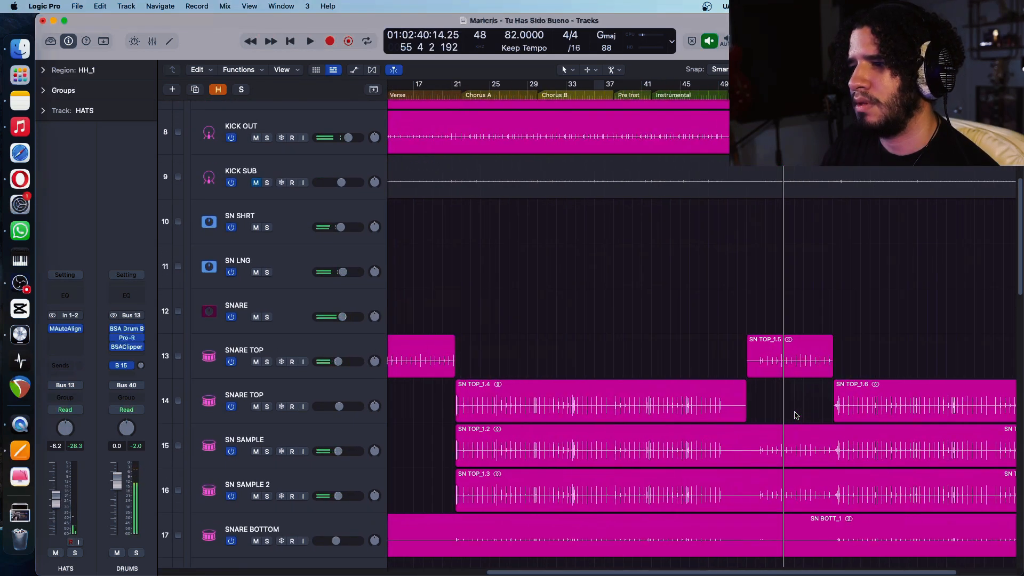
scroll(796, 416, down, 1)
scroll(796, 415, right, 3)
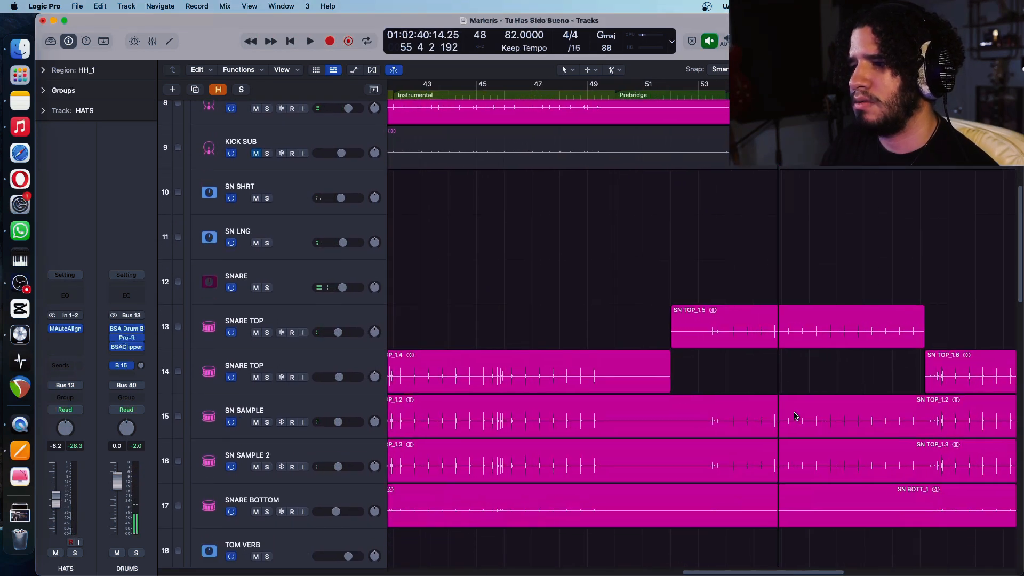
scroll(815, 422, right, 1)
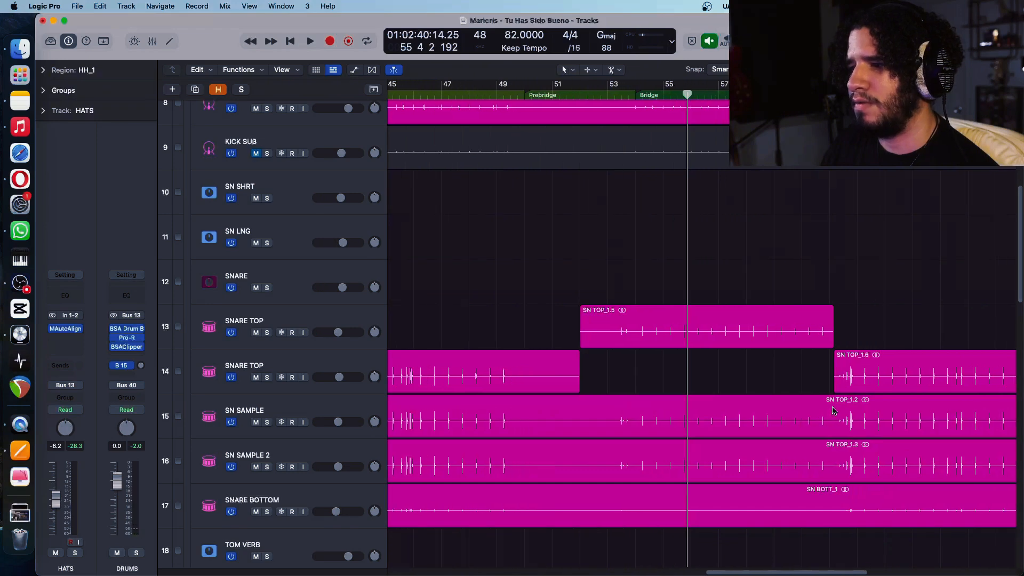
Step: Split the SN SAMPLE and SN SAMPLE 2 regions at bar 61, redoing the misaligned SN SAMPLE 2 cut
right_click(833, 411)
right_click(833, 462)
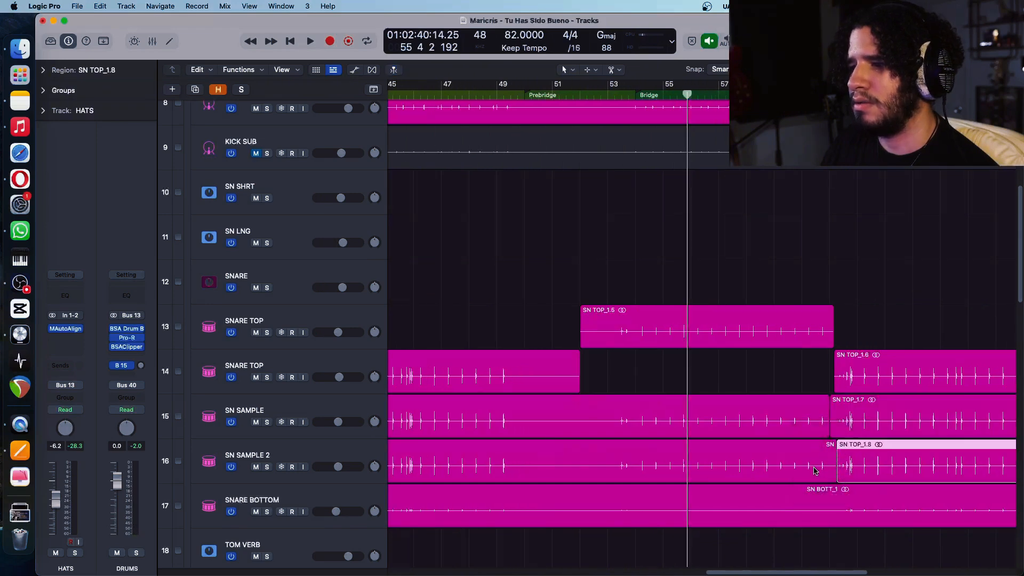
key(super+z)
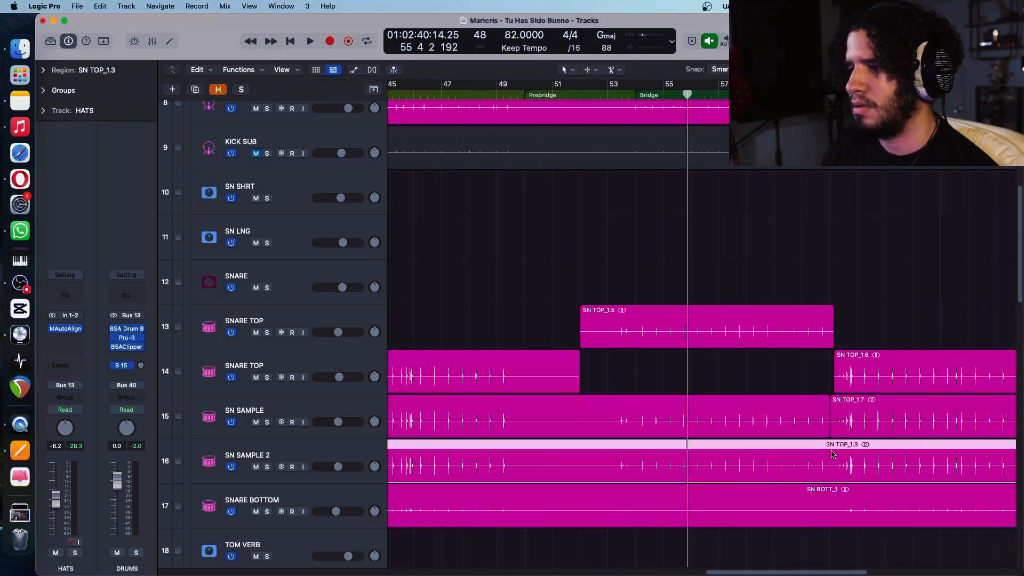
right_click(833, 454)
Step: Split SN SAMPLE and SN SAMPLE 2 at bar 53 and delete both sections between bars 53 and 61
right_click(611, 462)
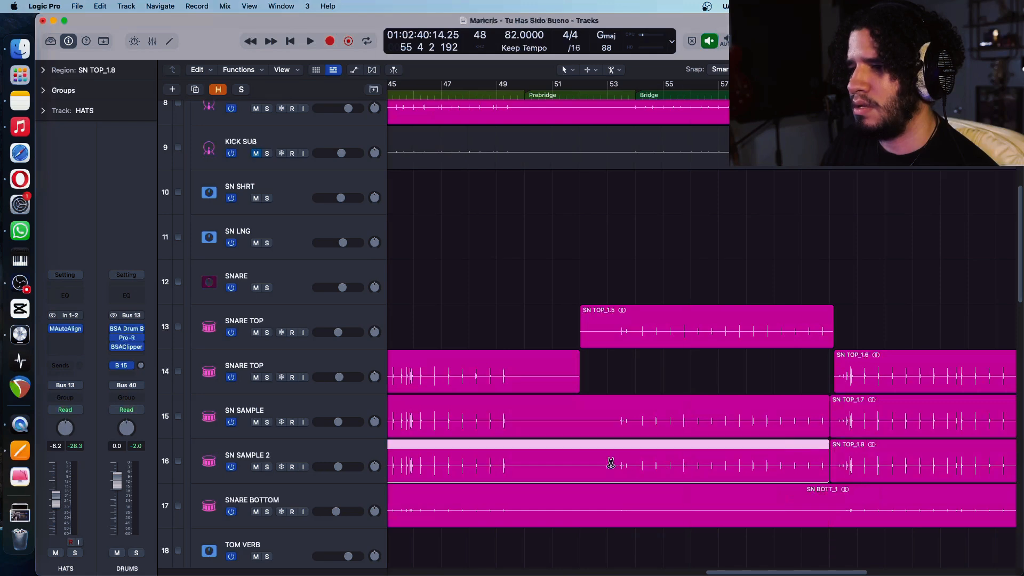
right_click(609, 427)
drag(645, 378, 652, 488)
click(653, 383)
click(654, 437)
drag(658, 379, 660, 459)
key(Delete)
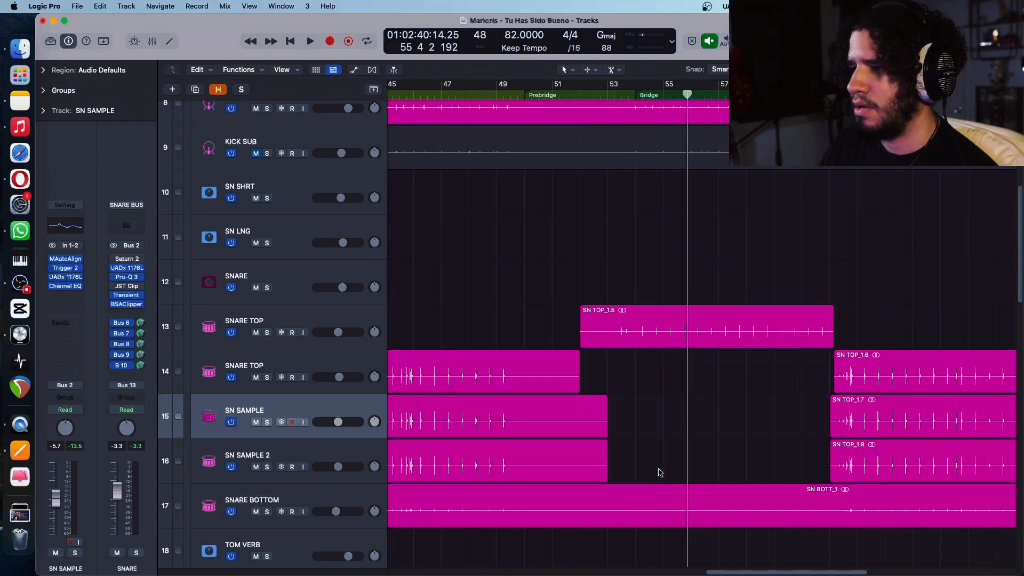
Step: Return to the full arrangement view, resume playback through the Bridge and collapse the DRUMS stack
ctrl+alt+click(664, 441)
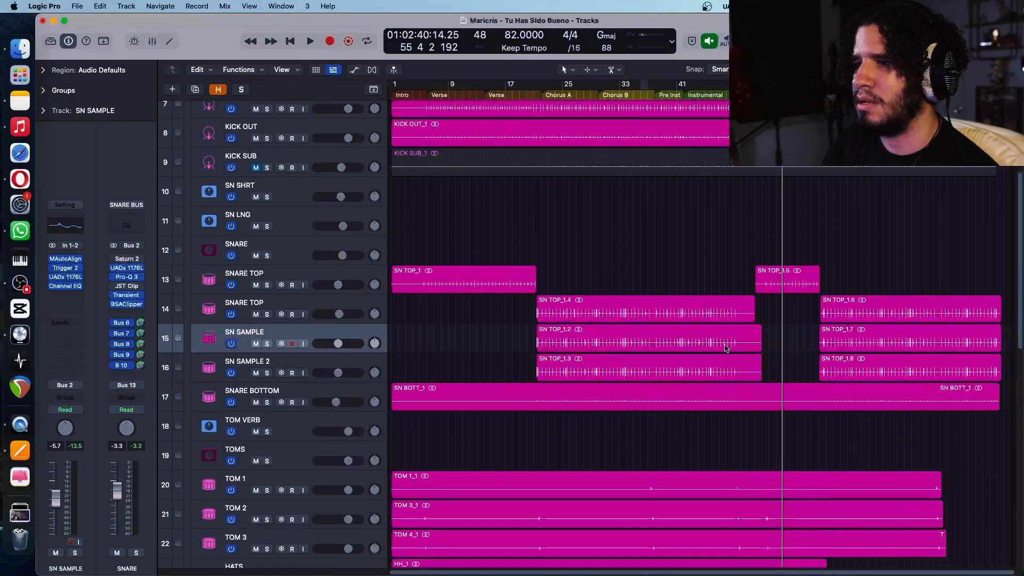
key(space)
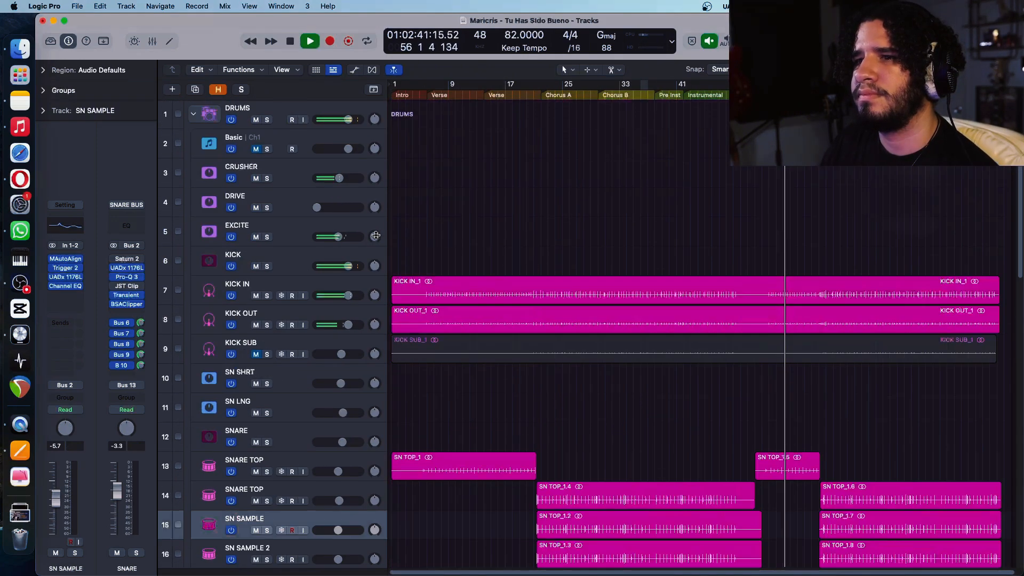
scroll(287, 195, up, 5)
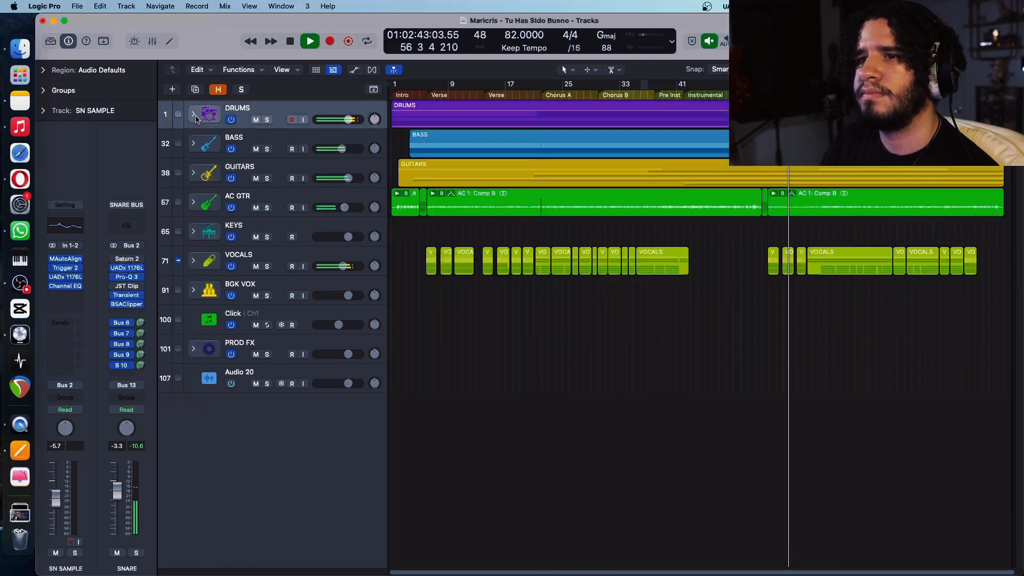
Step: Select the DRUMS stack, compare the playback around the last Chorus with the VOCALS stack muted and unmuted, and stop playback
click(193, 114)
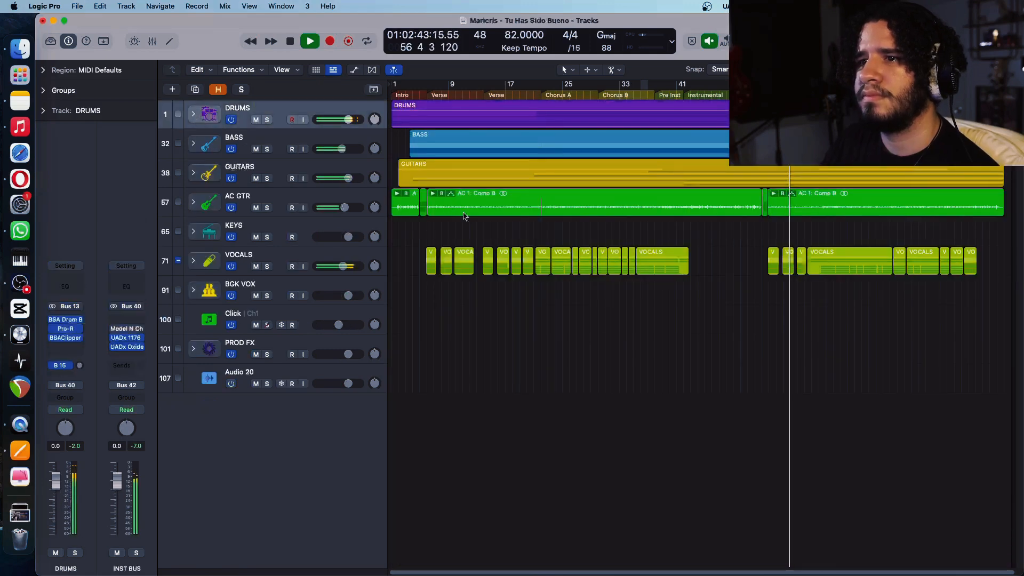
key(super+Down)
key(super+Down)
key(super+Down)
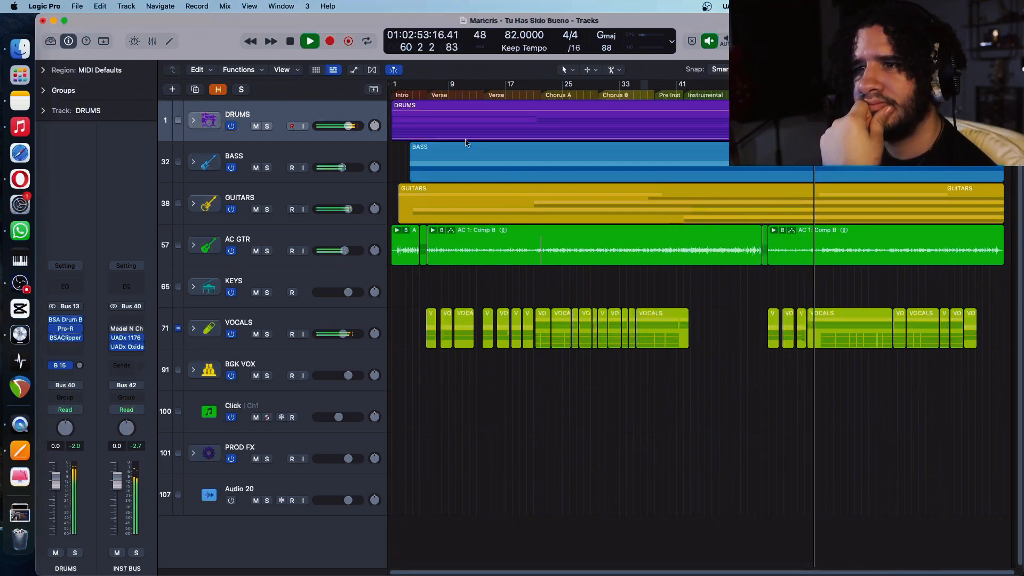
click(256, 334)
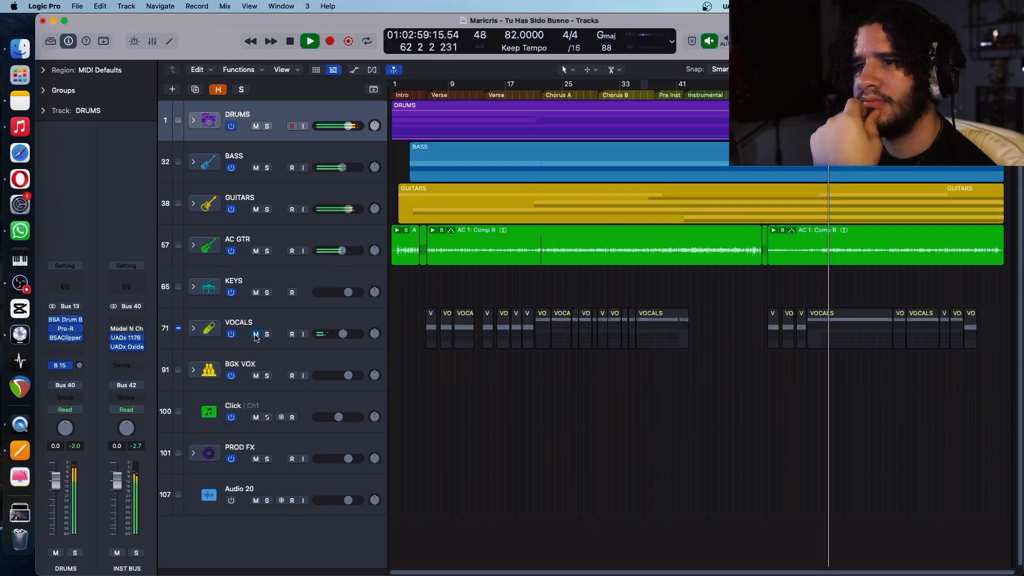
click(256, 334)
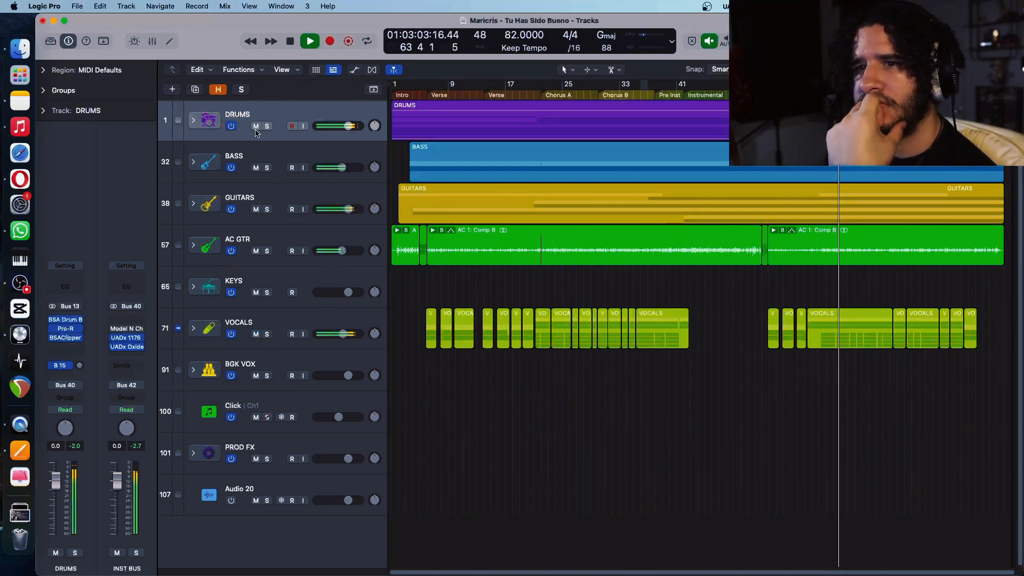
key(space)
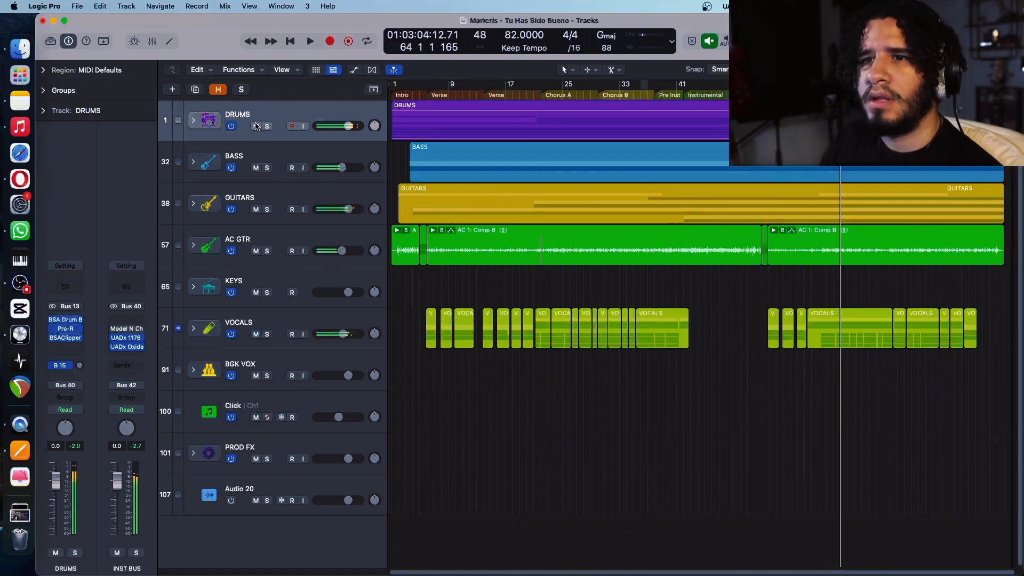
Step: Mute the DRUMS, BASS, GUITARS and AC GTR stacks and expand the VOCALS stack to examine its lead and harmony tracks
drag(256, 125, 262, 278)
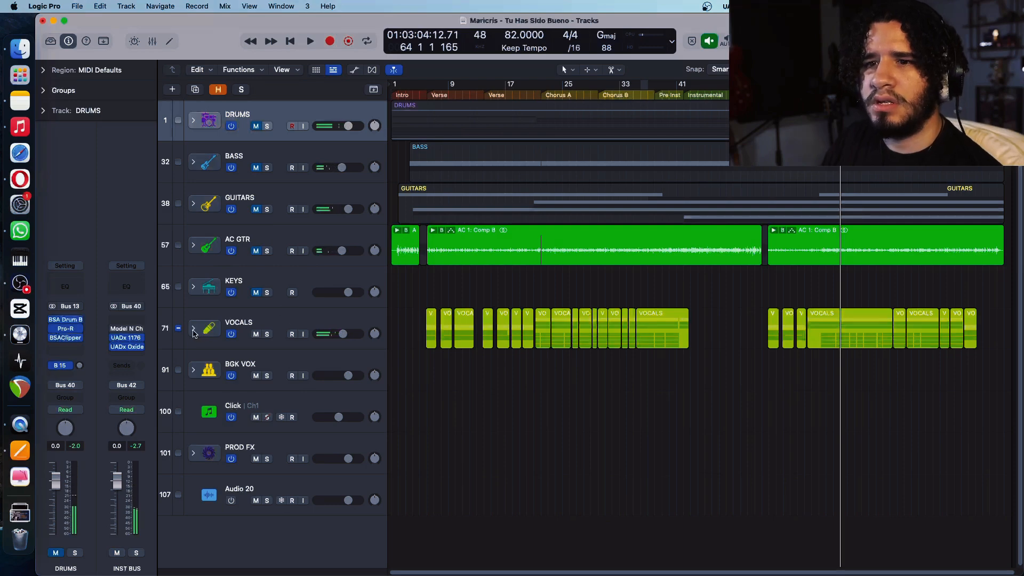
click(194, 331)
scroll(591, 327, down, 10)
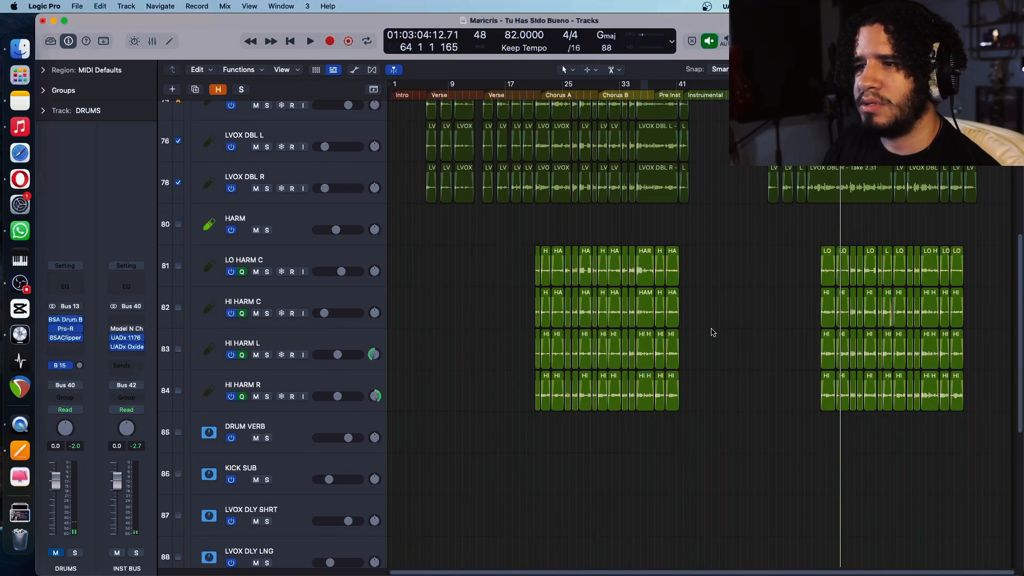
scroll(713, 332, down, 5)
scroll(712, 332, up, 8)
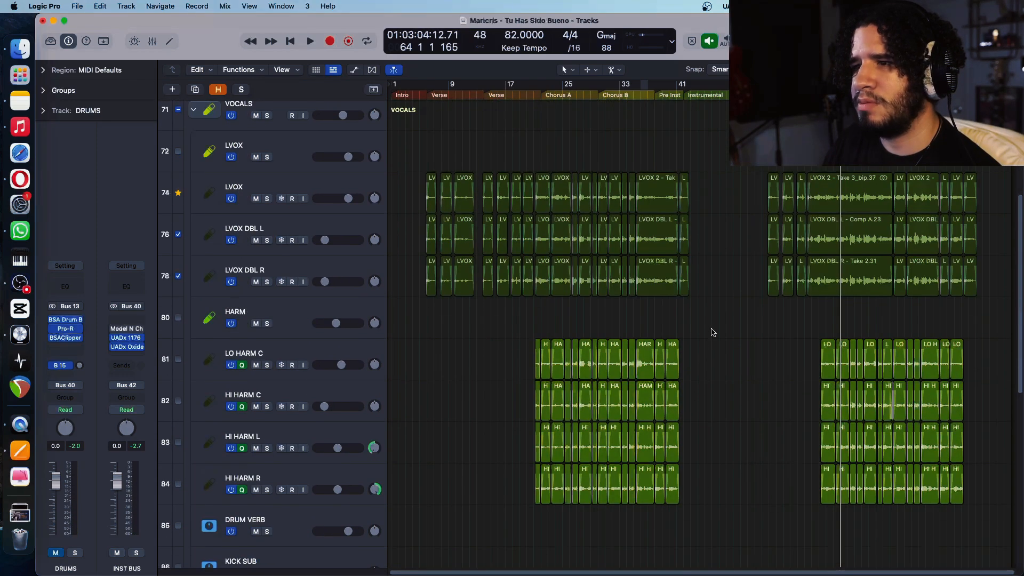
Step: Examine the lead, double and harmony vocal regions from the Bridge onward and solo the VOCALS stack
key(super+Right)
key(super+Right)
key(super+Right)
key(super+Right)
key(super+Right)
key(super+Left)
key(super+Left)
key(super+Left)
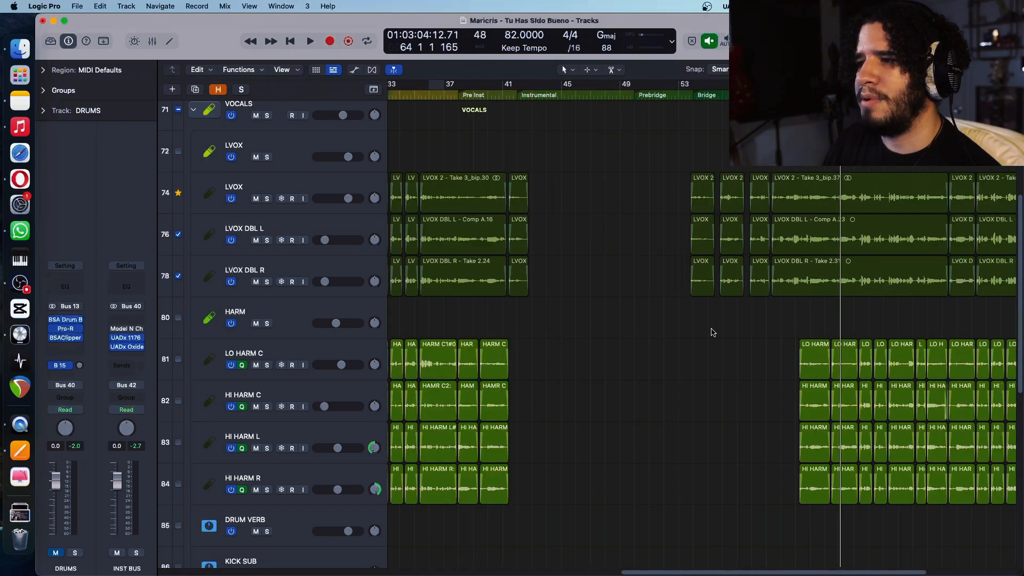
scroll(713, 332, right, 5)
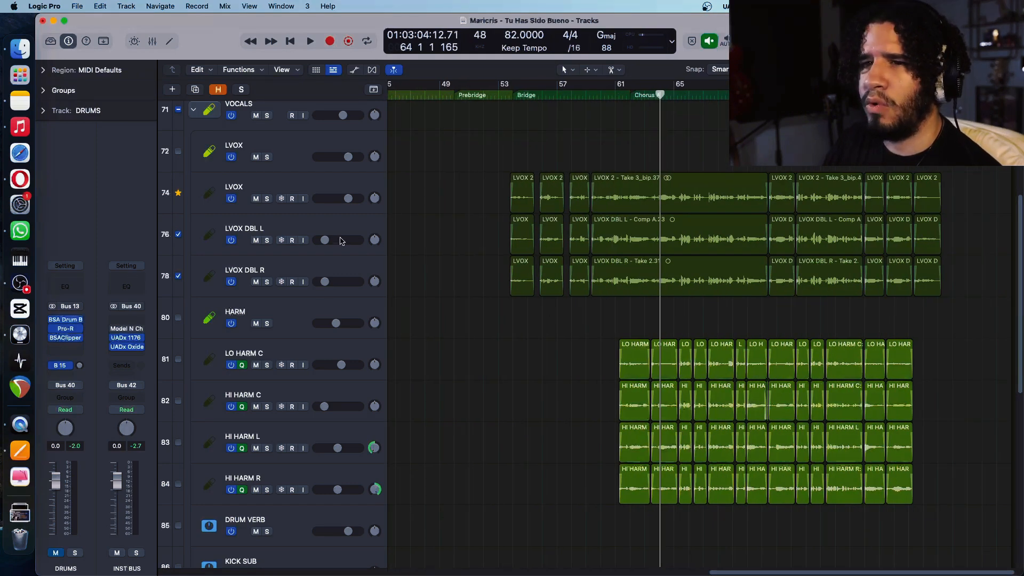
scroll(272, 135, up, 1)
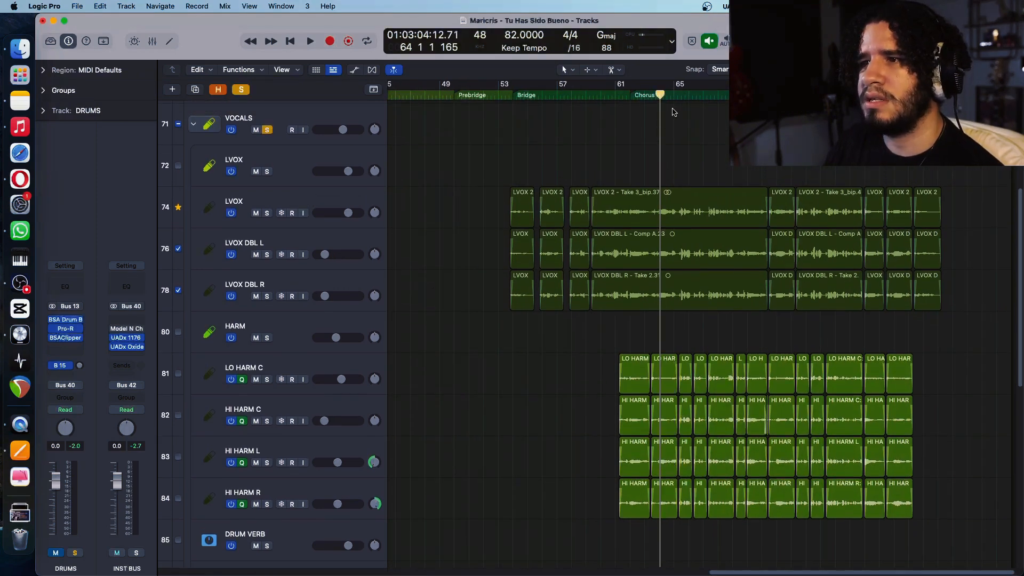
Step: Play the soloed vocals from bar 61 through the Chorus and select the VOCALS stack
drag(660, 95, 623, 98)
key(space)
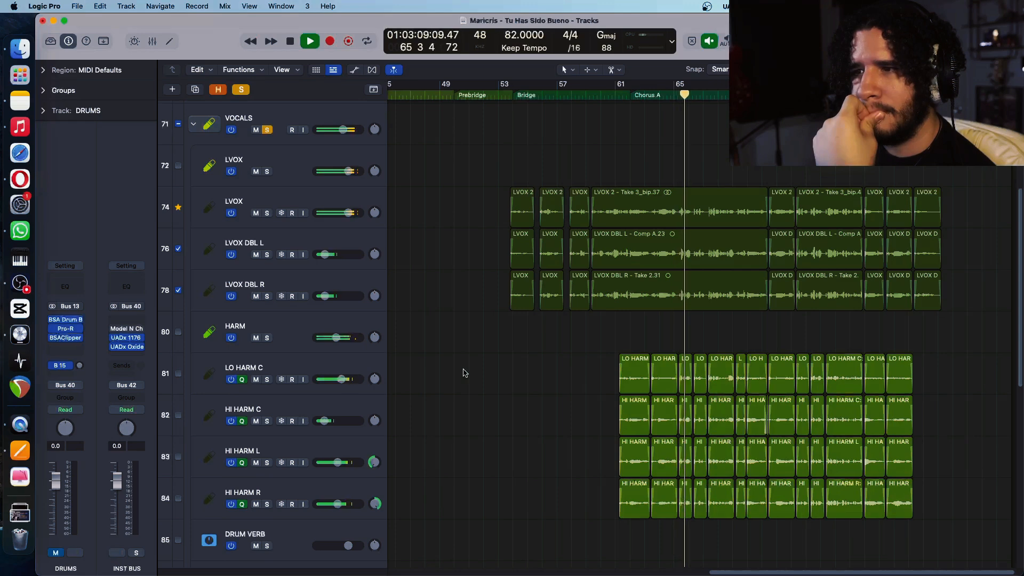
click(291, 118)
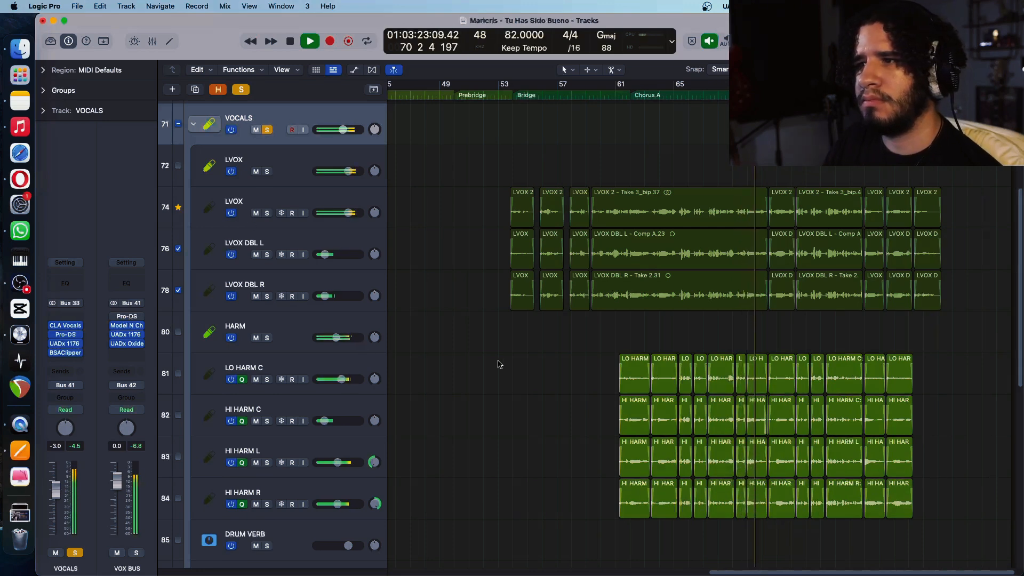
Step: Stop playback, turn off the VOCALS solo, collapse that stack and unmute the DRUMS, BASS, GUITARS and AC GTR stacks
key(space)
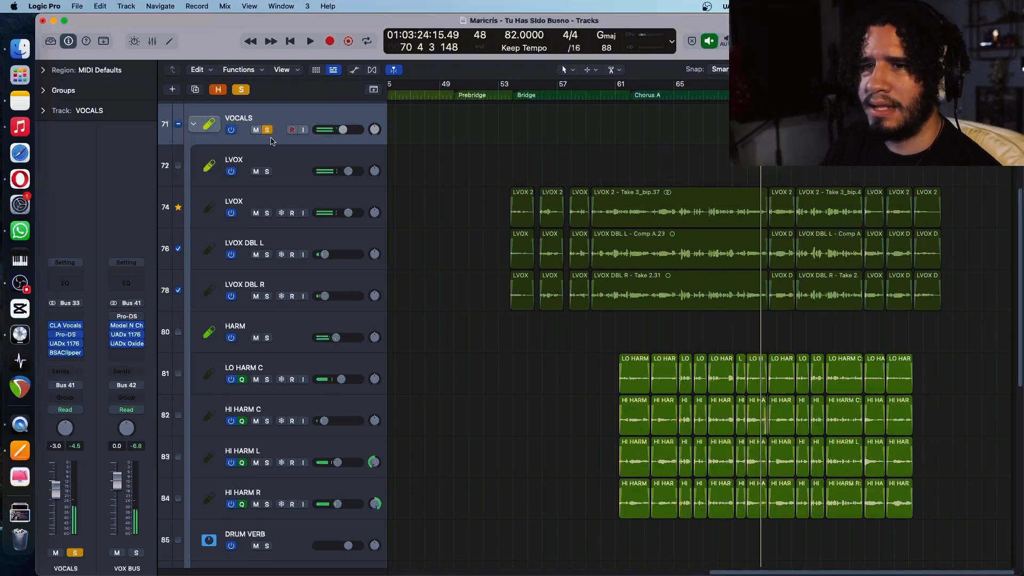
click(195, 126)
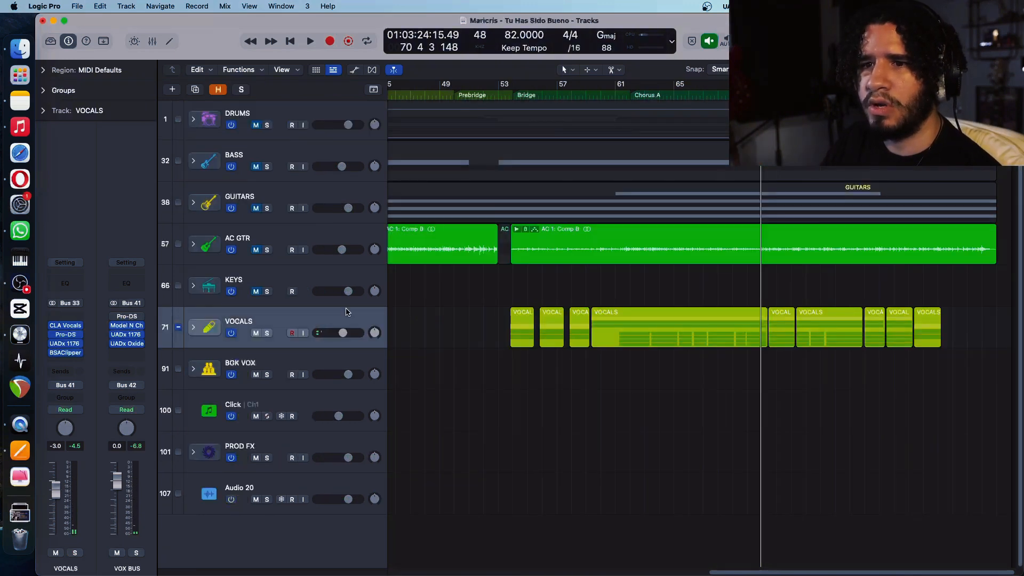
click(258, 127)
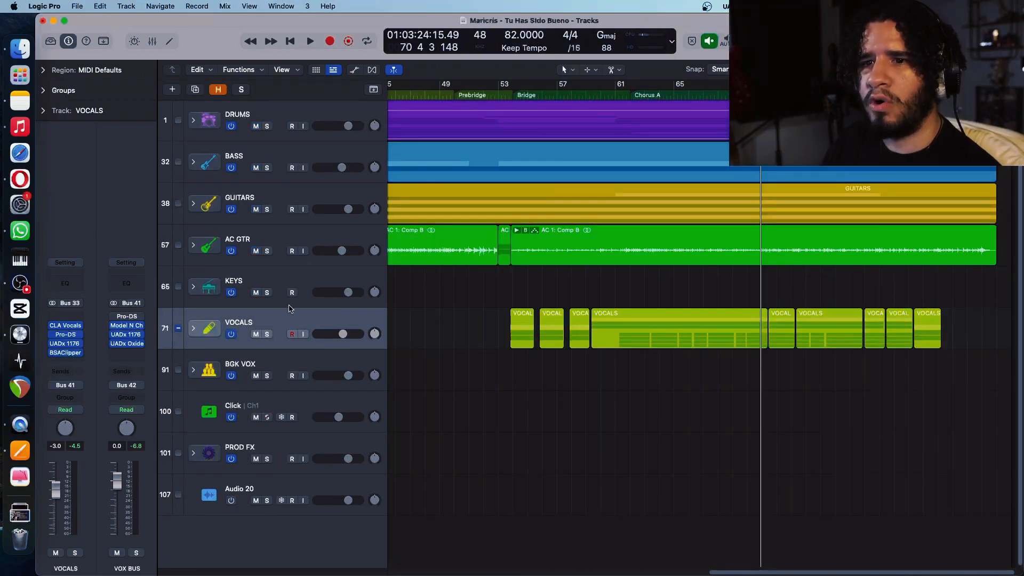